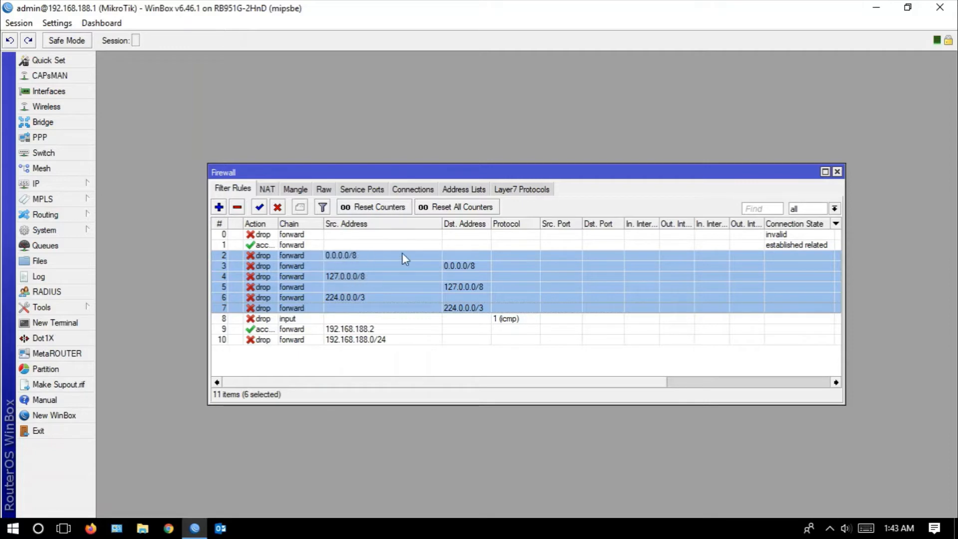
# Step: Examine the two forward-chain filter rules that match the invalid and the established related connection states
pyautogui.click(796, 235)
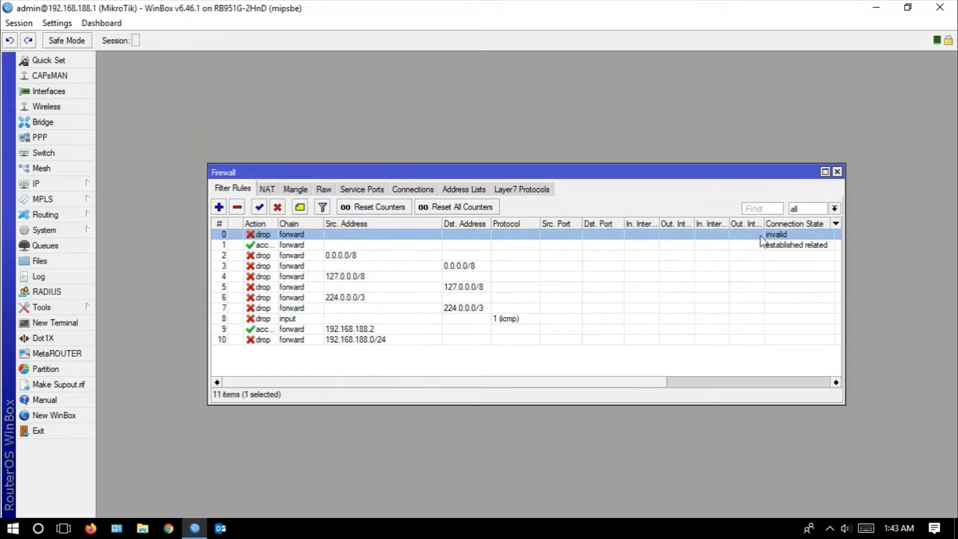
pyautogui.click(790, 248)
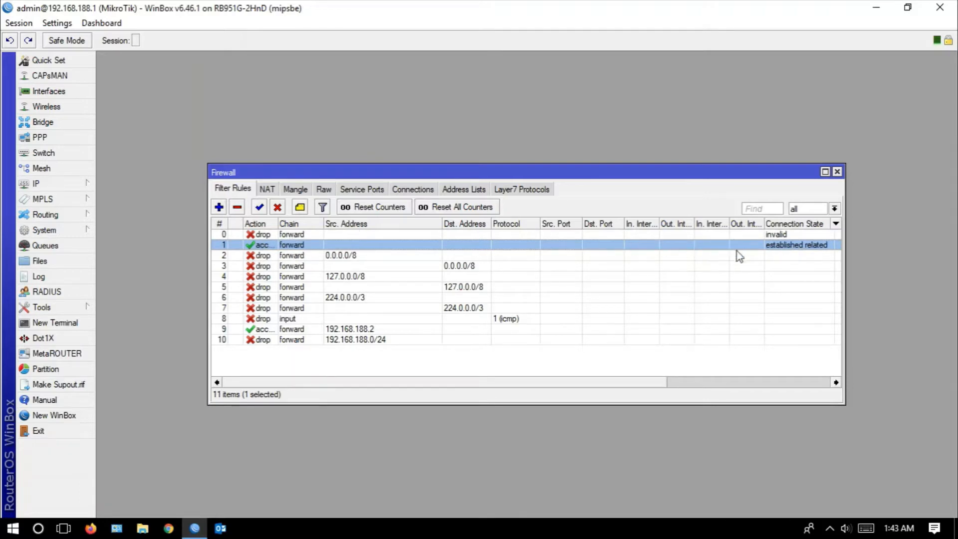
pyautogui.click(784, 235)
pyautogui.click(789, 247)
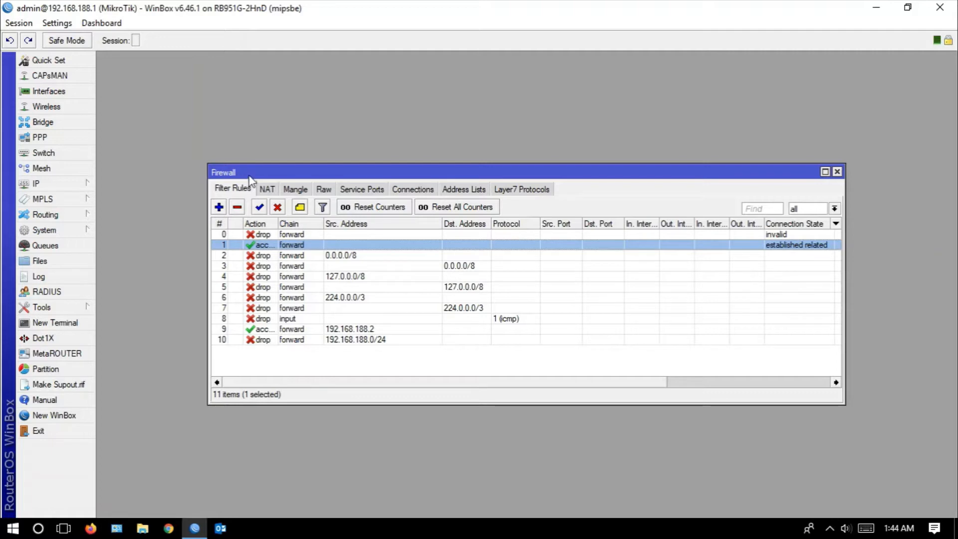
# Step: Start a new firewall filter rule, review the available chains, and keep forward as its chain
pyautogui.moveTo(252, 176); pyautogui.dragTo(250, 143)
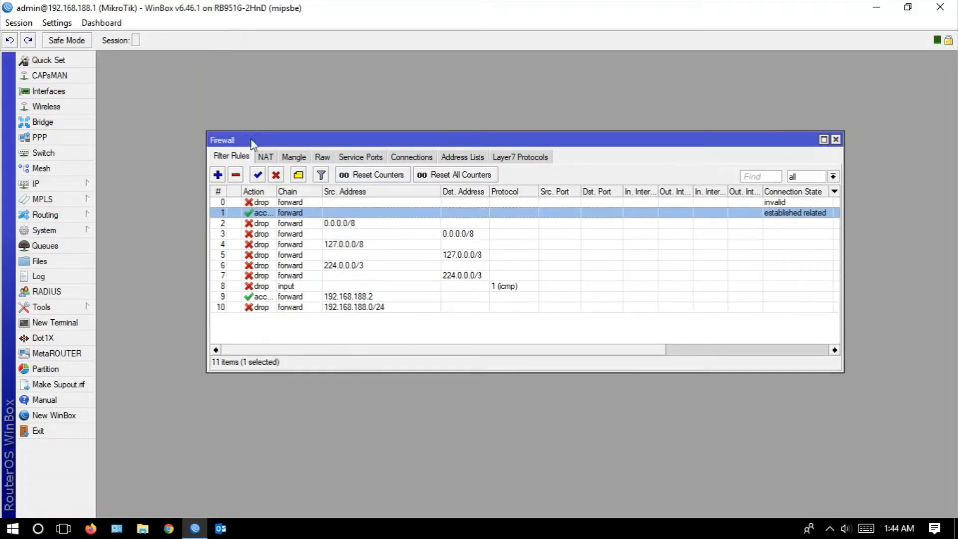
pyautogui.click(217, 174)
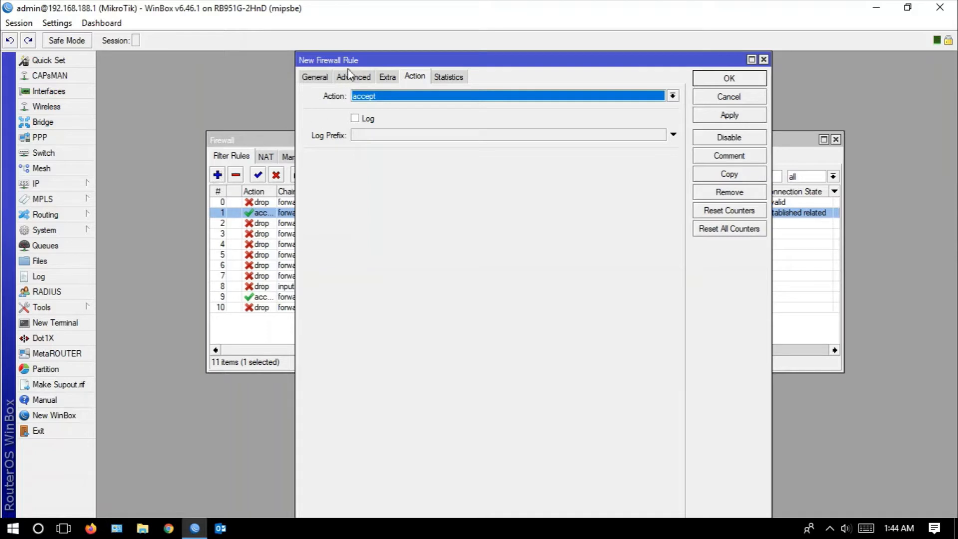
pyautogui.click(315, 79)
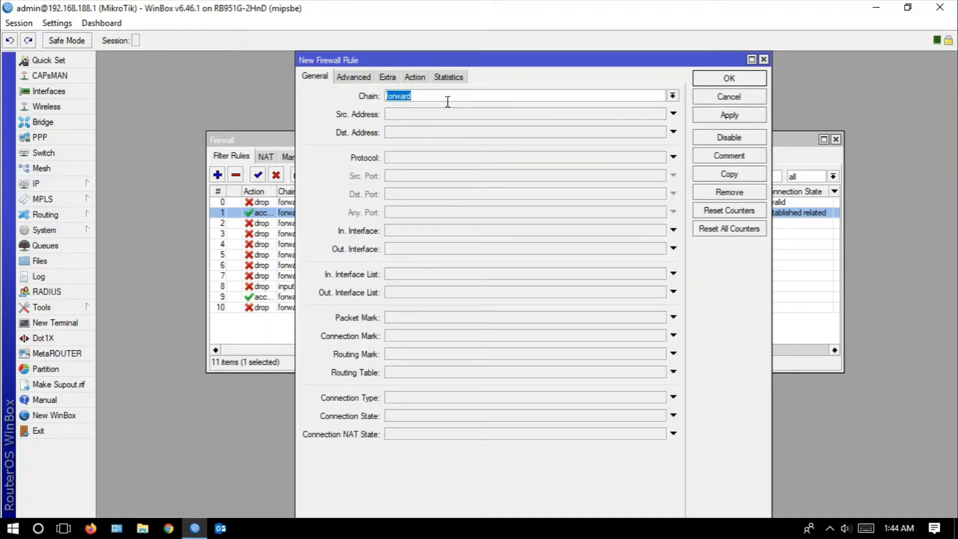
pyautogui.click(673, 97)
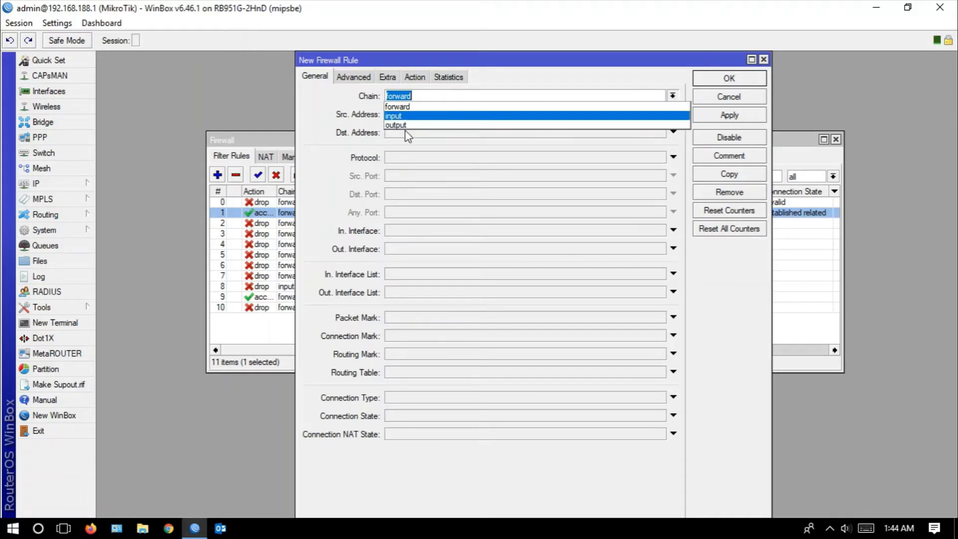
pyautogui.click(442, 94)
pyautogui.click(438, 96)
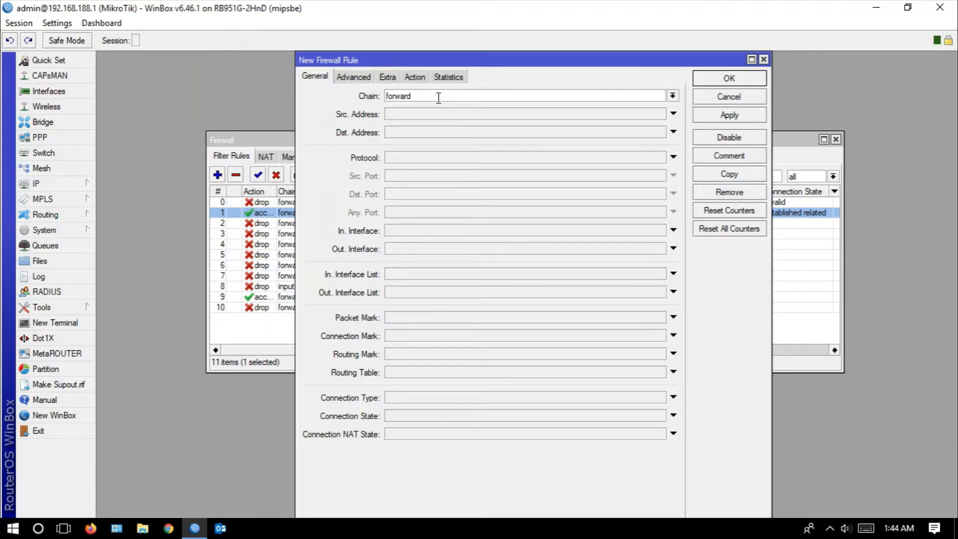
# Step: Set the new forward rule's action to jump with contoh as the jump target, and save the rule
pyautogui.click(413, 77)
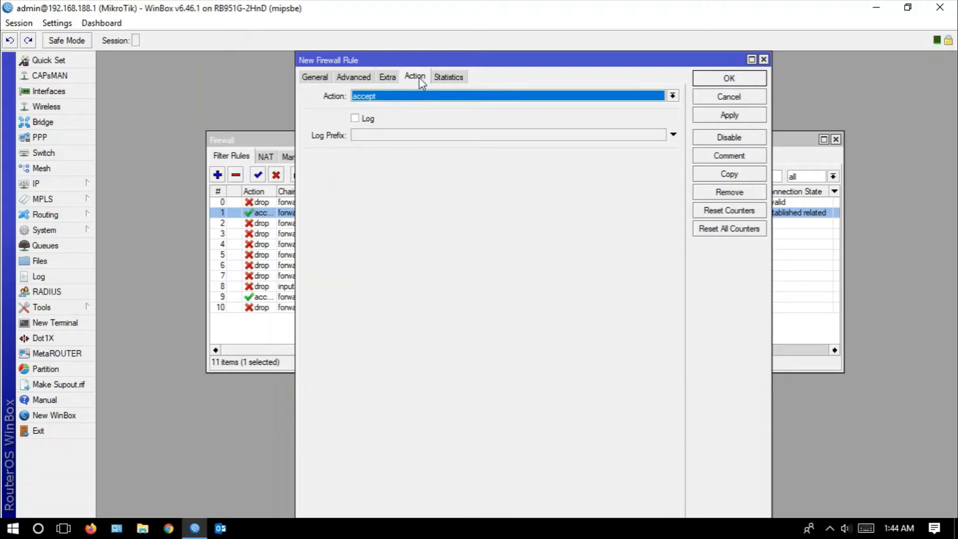
pyautogui.moveTo(405, 65)
pyautogui.mouseDown()
pyautogui.moveTo(457, 65)
pyautogui.moveTo(390, 68)
pyautogui.mouseUp()
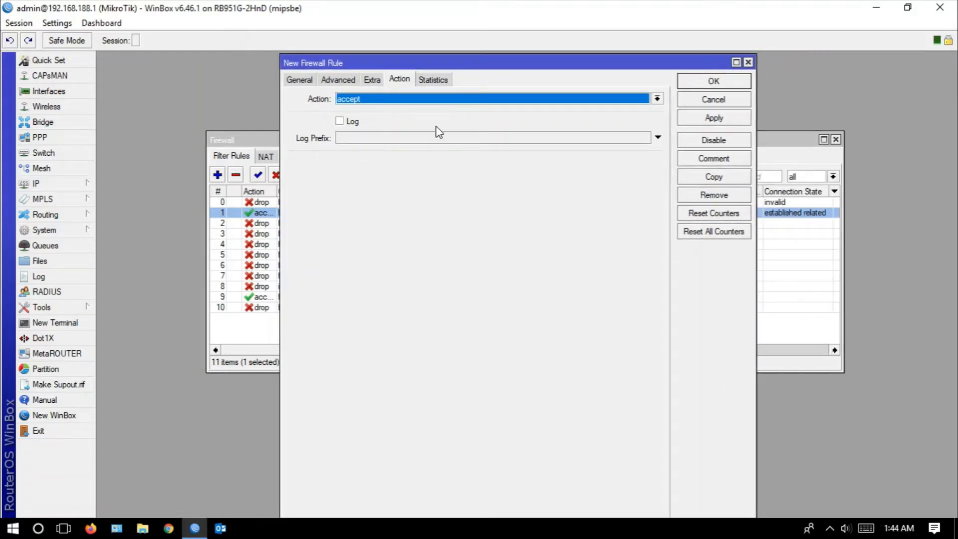
pyautogui.click(363, 102)
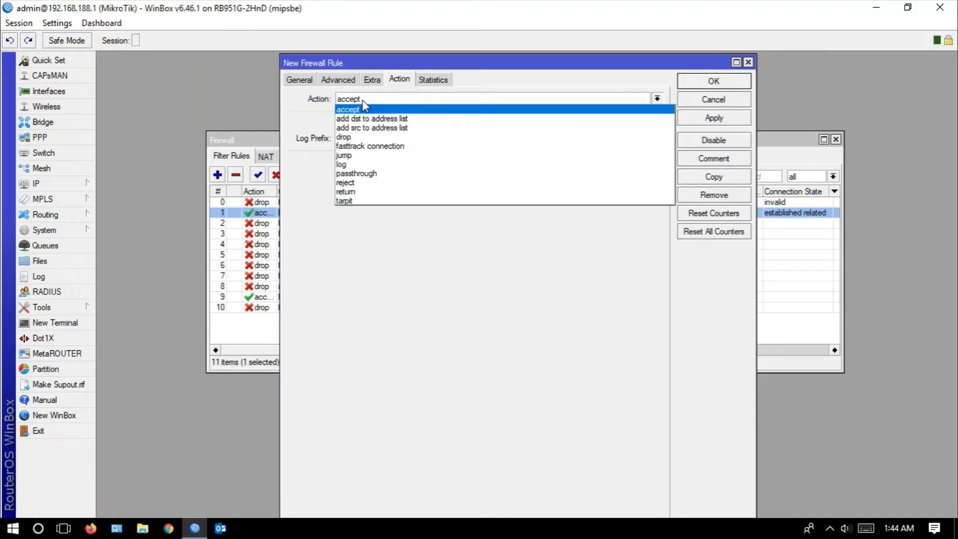
pyautogui.click(372, 156)
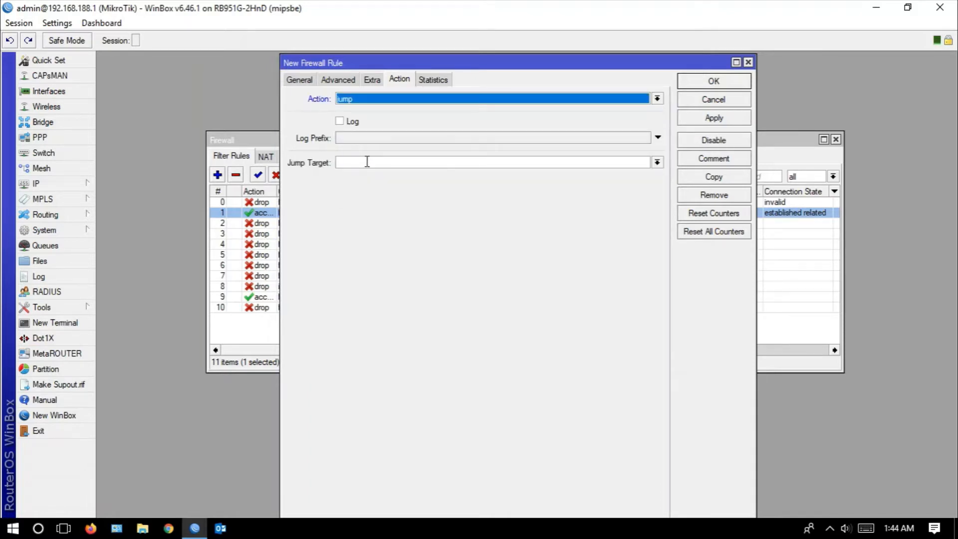
pyautogui.click(370, 160)
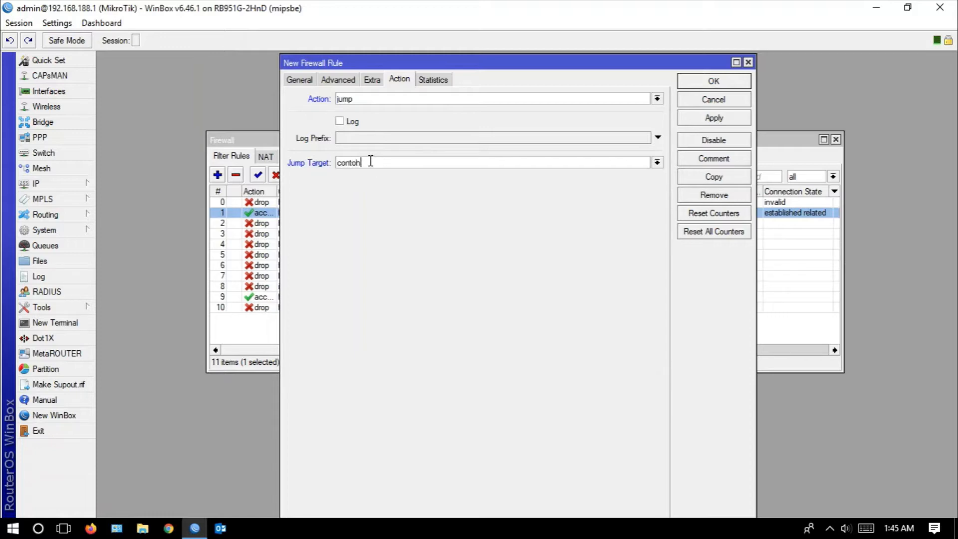
pyautogui.click(299, 80)
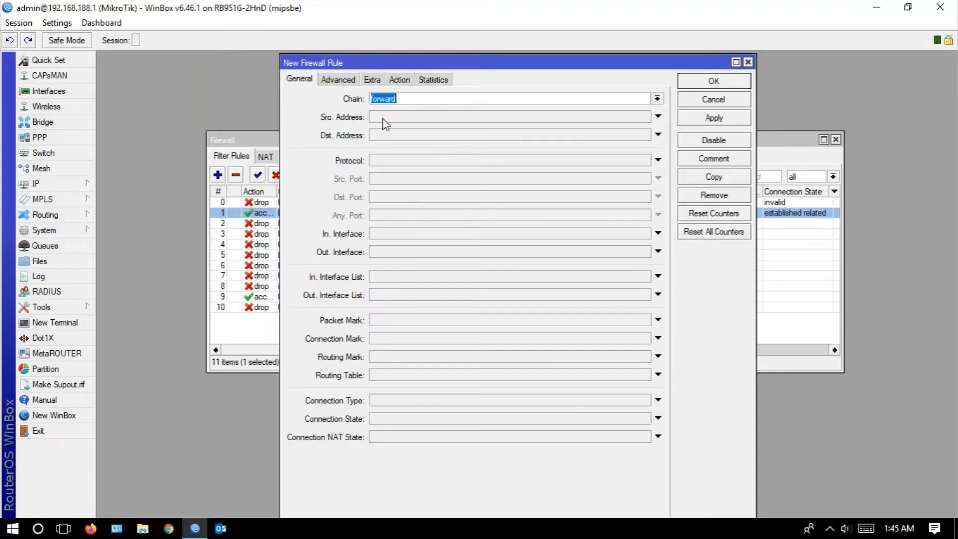
pyautogui.click(401, 80)
pyautogui.click(722, 84)
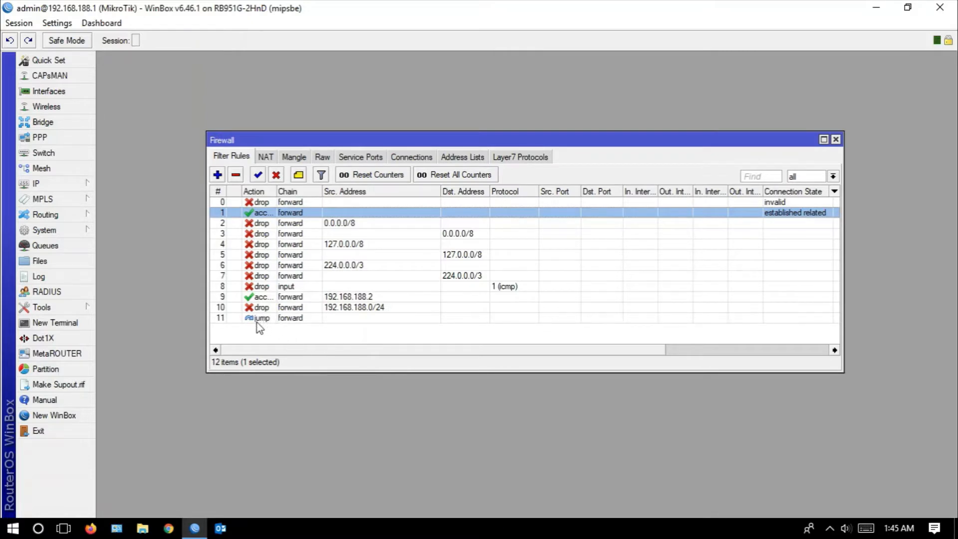
# Step: Examine the jump rule's Jump Target column and check which columns are enabled for the filter rule list
pyautogui.click(290, 322)
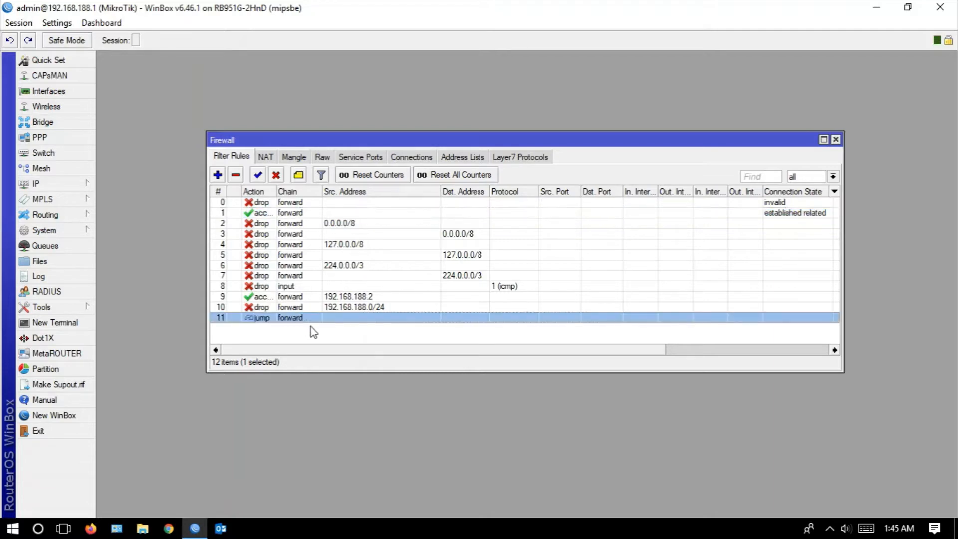
pyautogui.moveTo(415, 358); pyautogui.dragTo(618, 373)
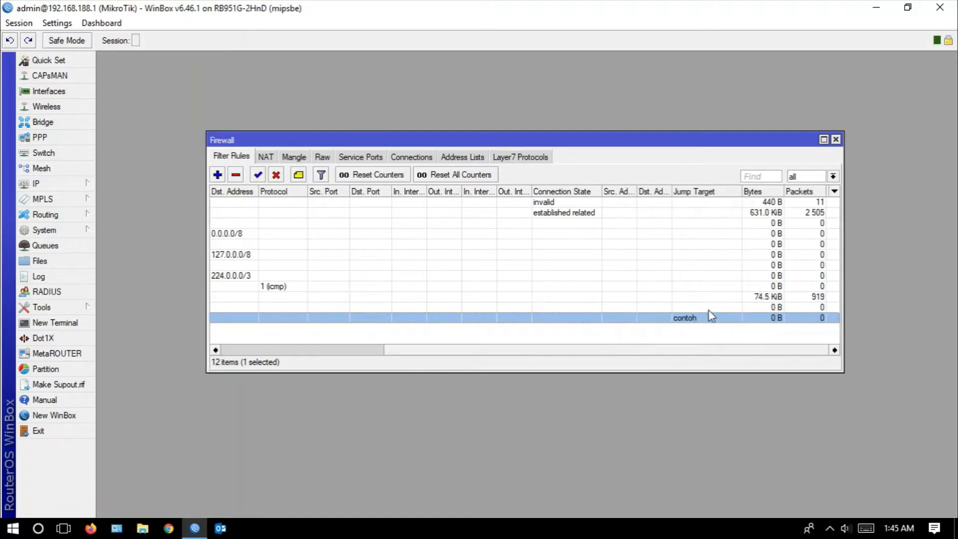
pyautogui.moveTo(705, 351)
pyautogui.mouseDown()
pyautogui.moveTo(554, 362)
pyautogui.moveTo(712, 367)
pyautogui.mouseUp()
pyautogui.click(835, 191)
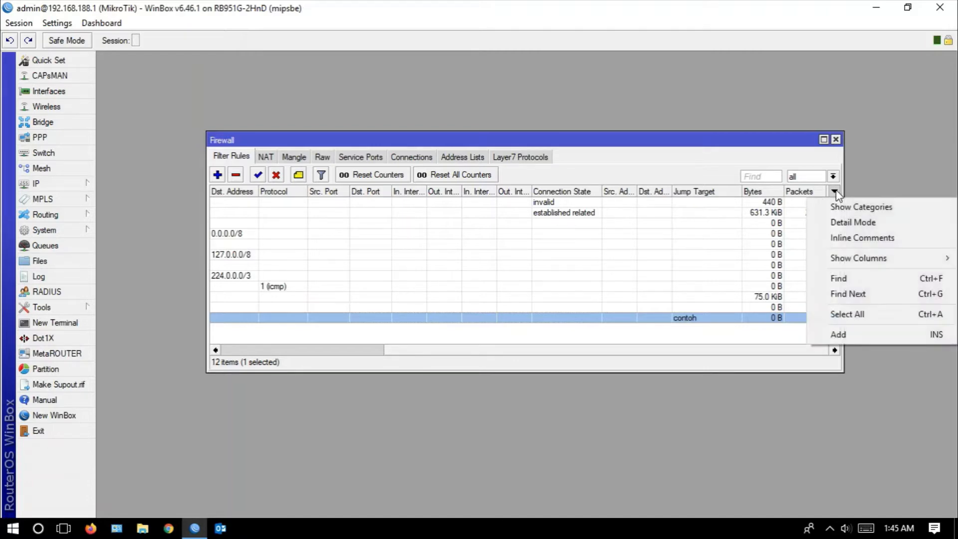
pyautogui.moveTo(851, 258)
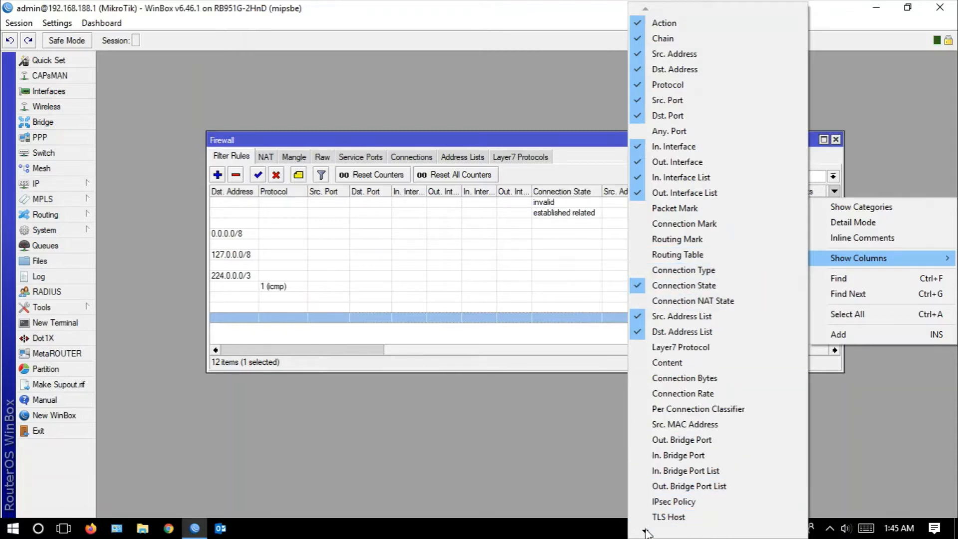
pyautogui.moveTo(646, 533)
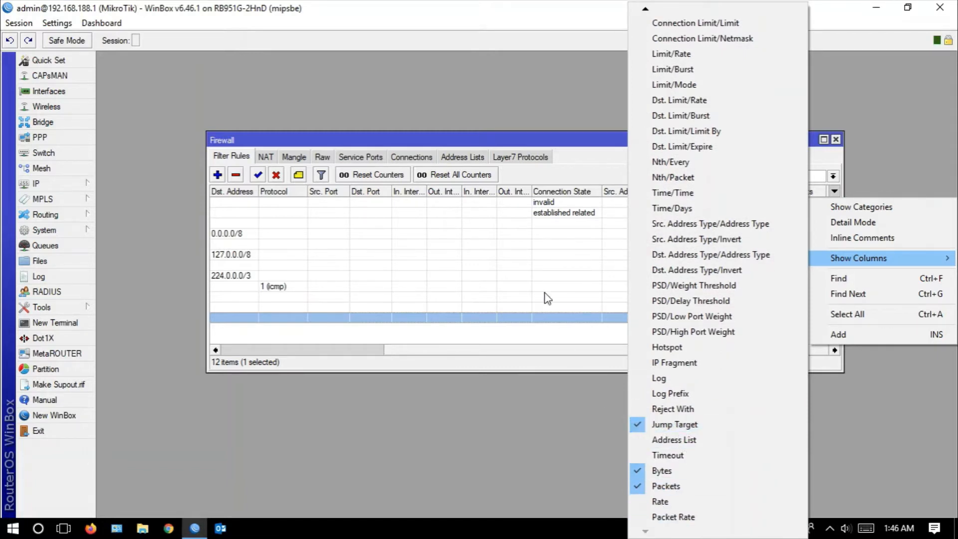
pyautogui.click(561, 353)
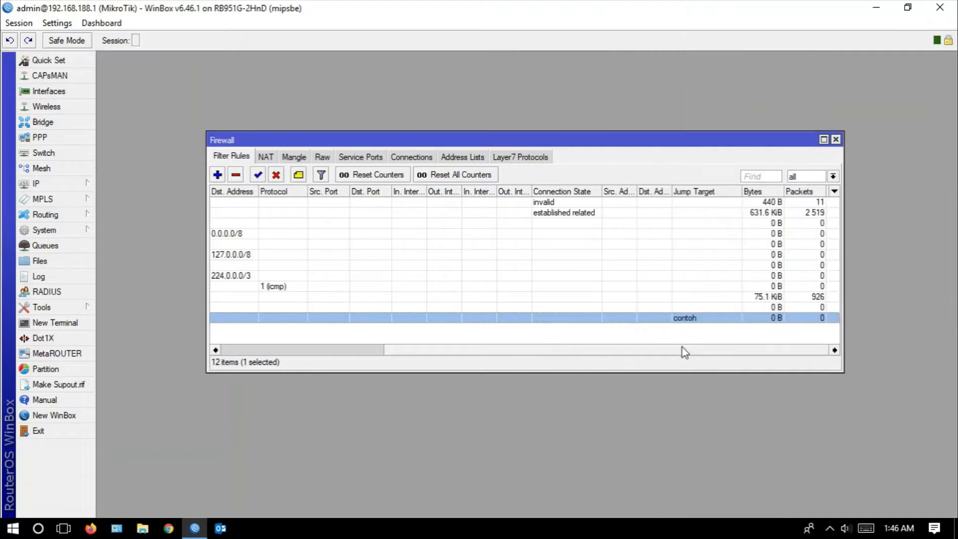
pyautogui.moveTo(667, 351); pyautogui.dragTo(484, 362)
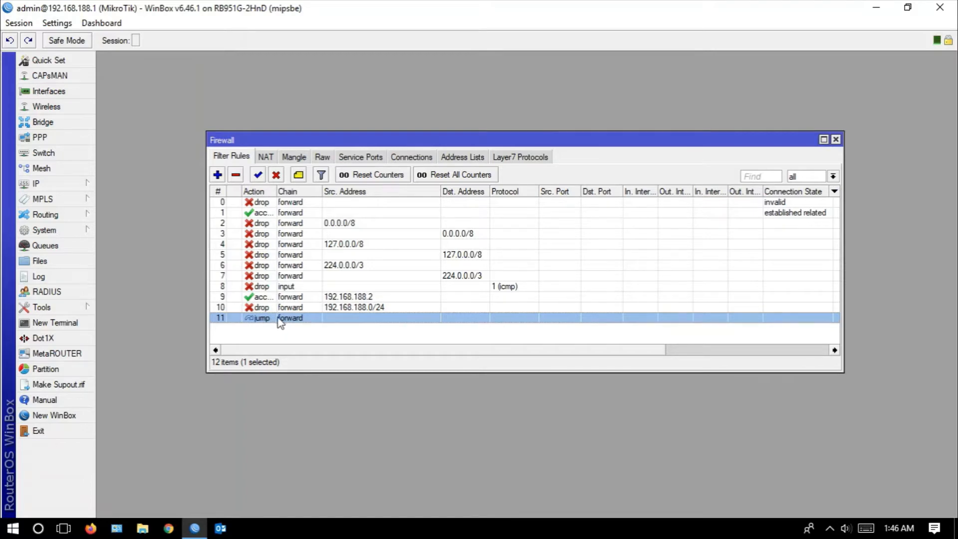
# Step: Add a firewall filter rule in the contoh chain with the action set to drop, and save it
pyautogui.click(219, 175)
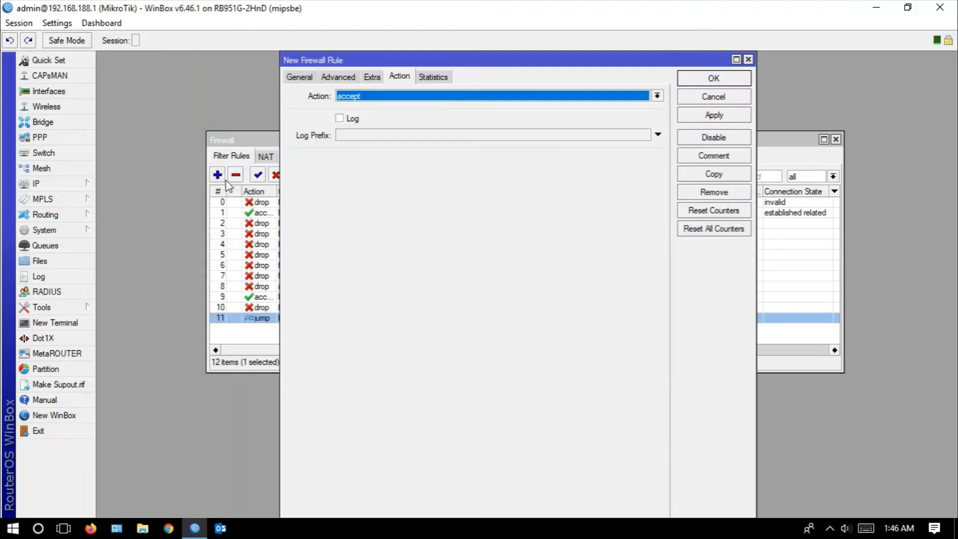
pyautogui.click(297, 77)
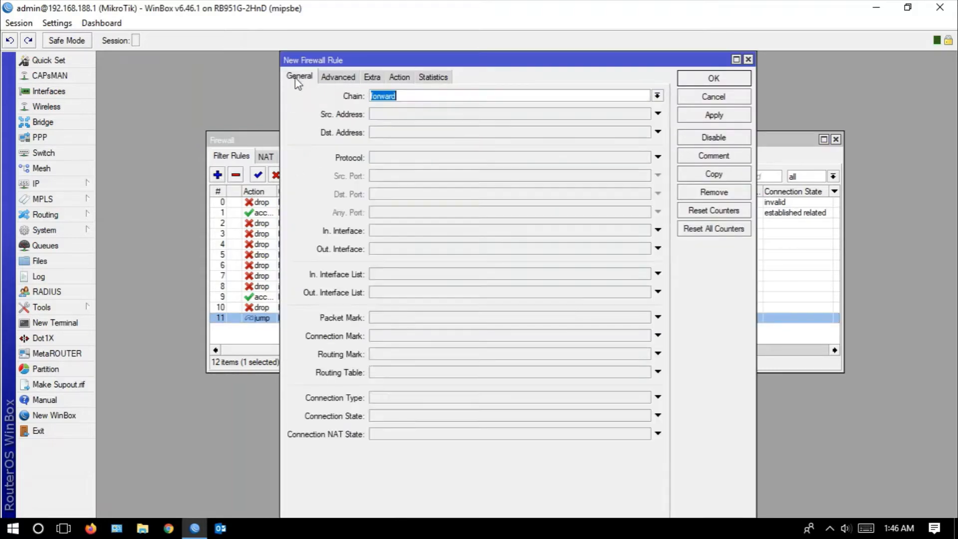
pyautogui.click(658, 96)
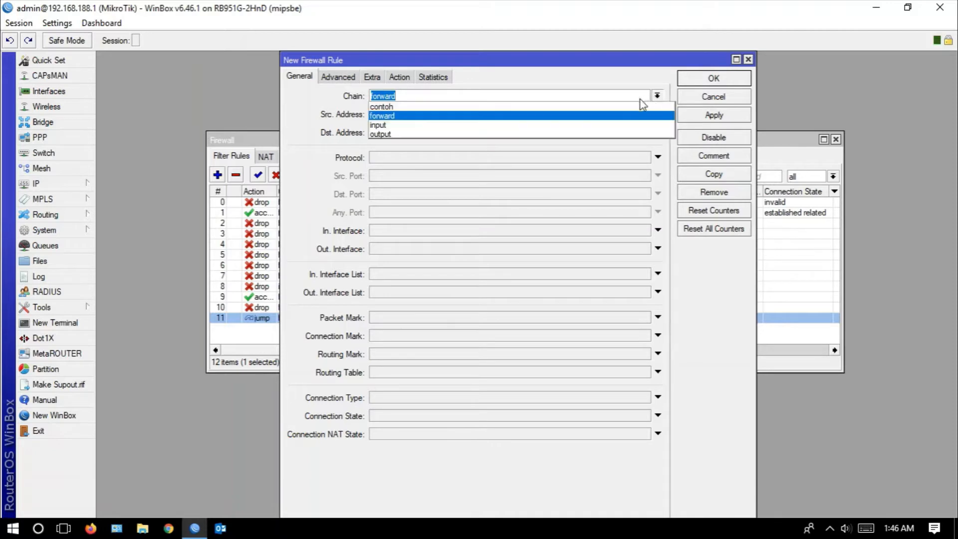
pyautogui.click(597, 107)
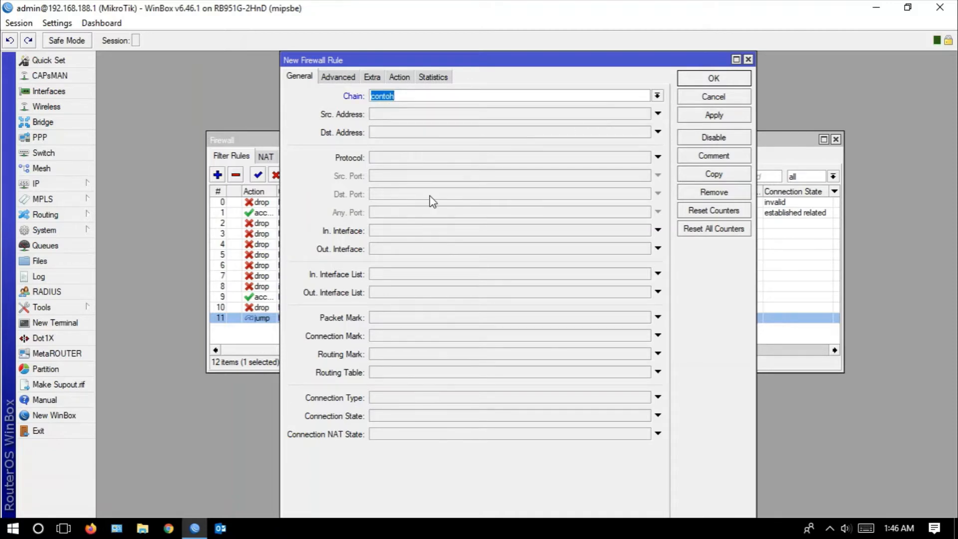
pyautogui.click(398, 78)
pyautogui.click(402, 96)
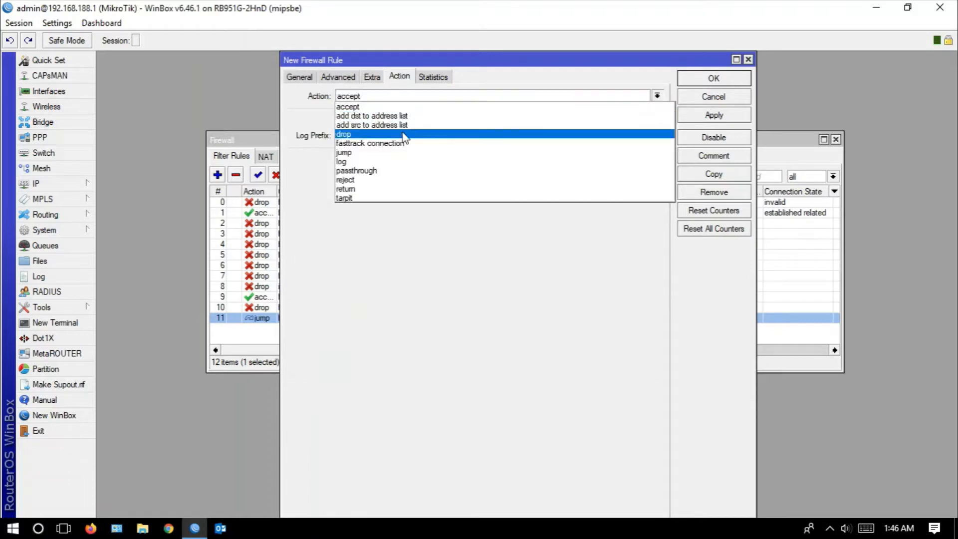
pyautogui.click(404, 135)
pyautogui.click(711, 116)
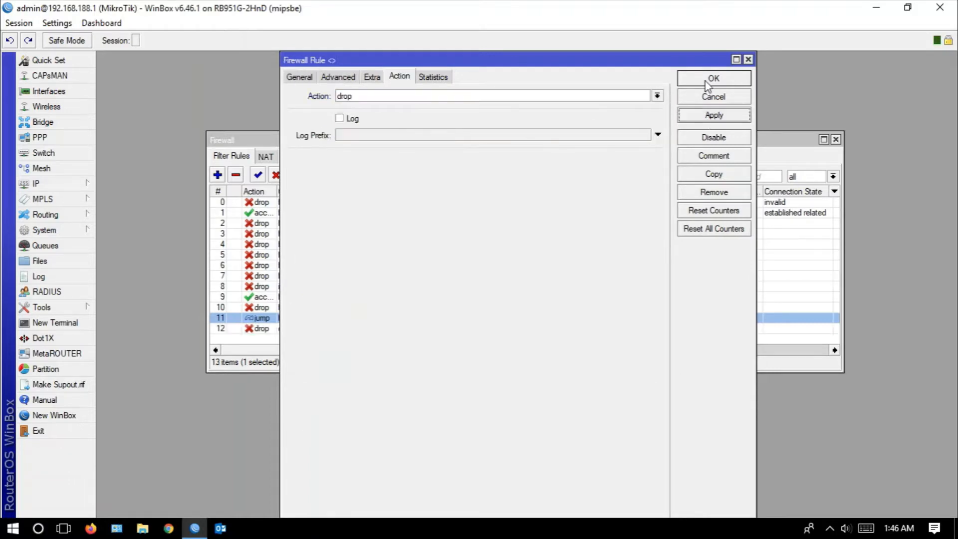
pyautogui.click(707, 82)
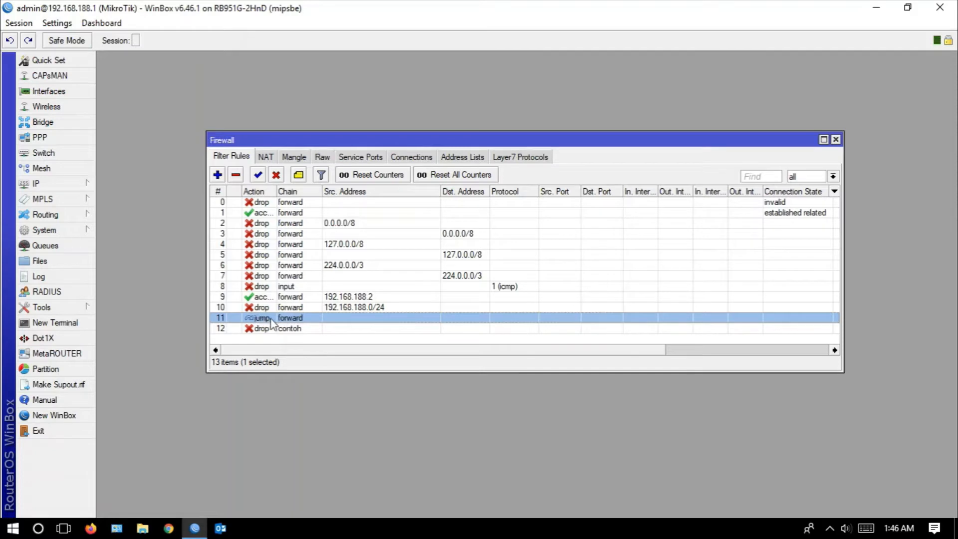
# Step: Check the jump rule's target, and remove both the forward jump rule and the contoh drop rule
pyautogui.moveTo(291, 352); pyautogui.dragTo(350, 357)
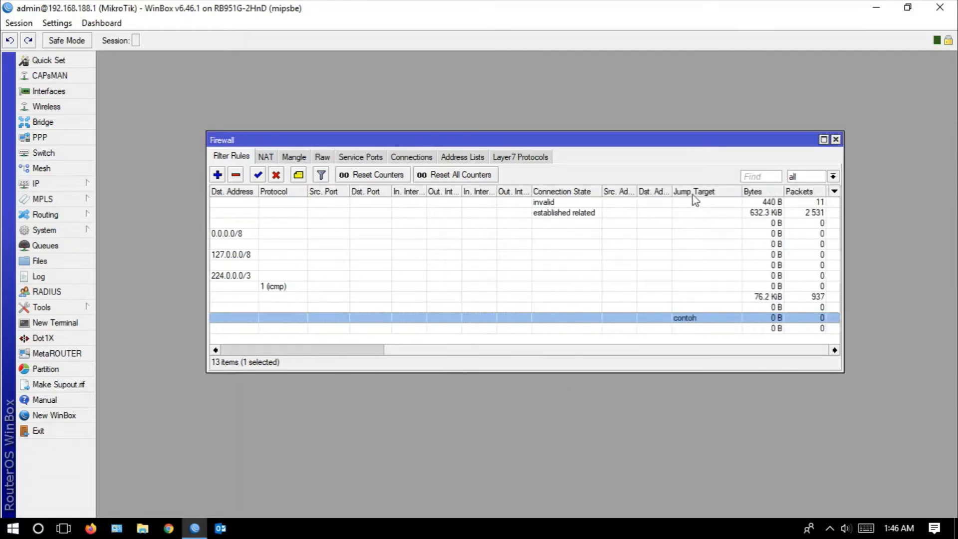
pyautogui.moveTo(670, 348); pyautogui.dragTo(501, 362)
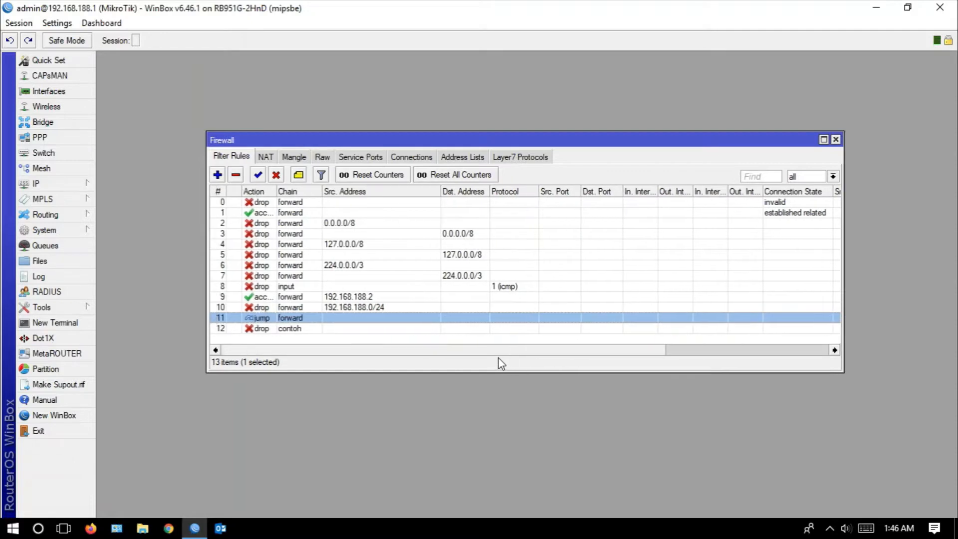
pyautogui.click(297, 330)
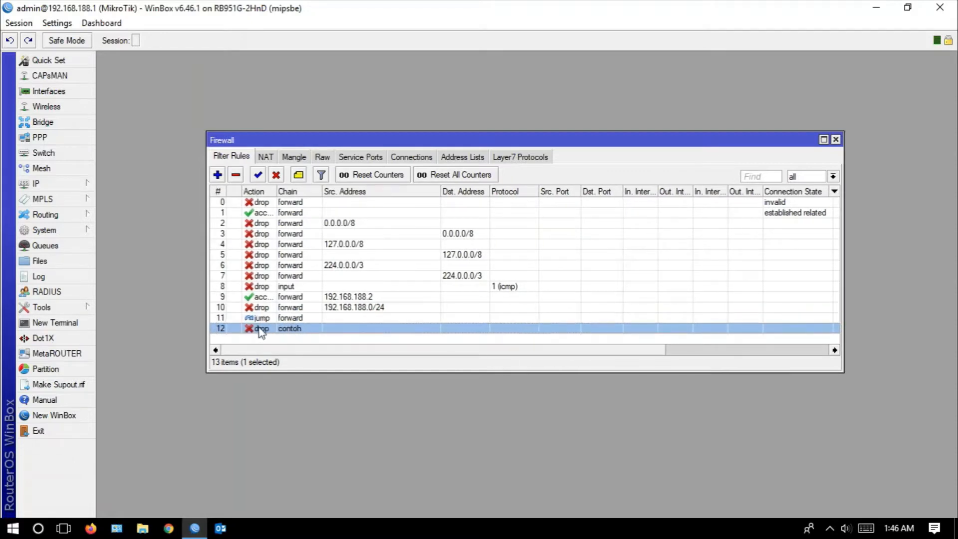
pyautogui.keyDown('shift'); pyautogui.click(297, 320); pyautogui.keyUp('shift')
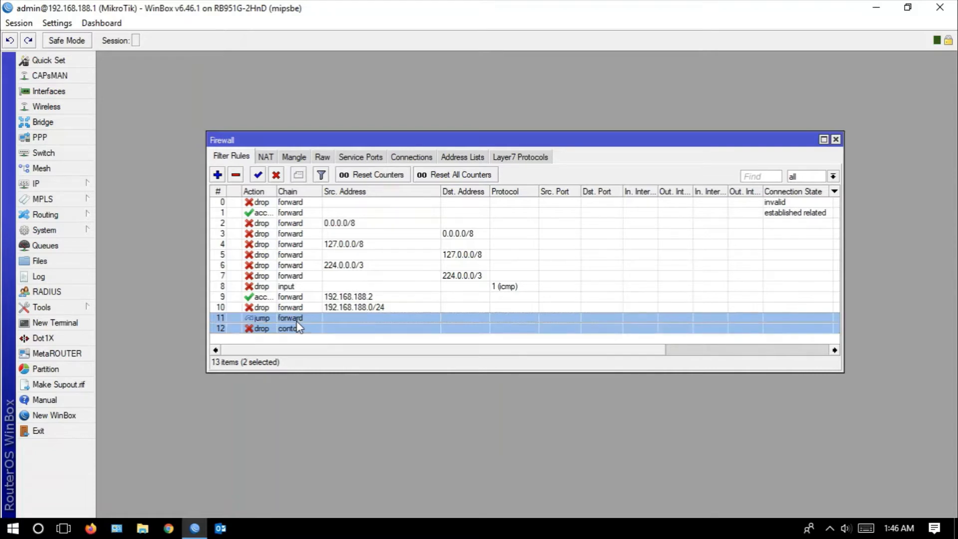
pyautogui.click(236, 175)
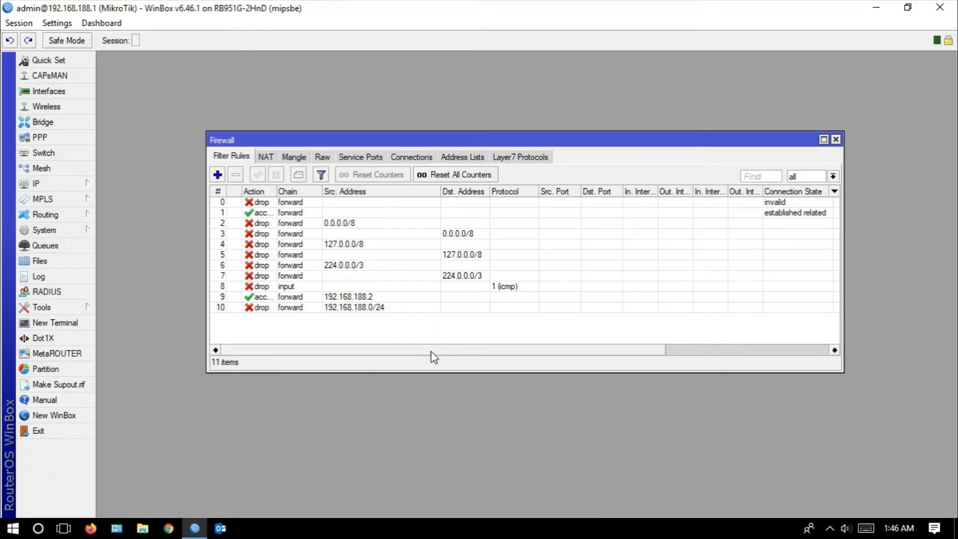
# Step: Switch to the MikroTik wiki in Chrome and examine the tcp chain example's drop rules, their destination ports and comments
pyautogui.click(63, 529)
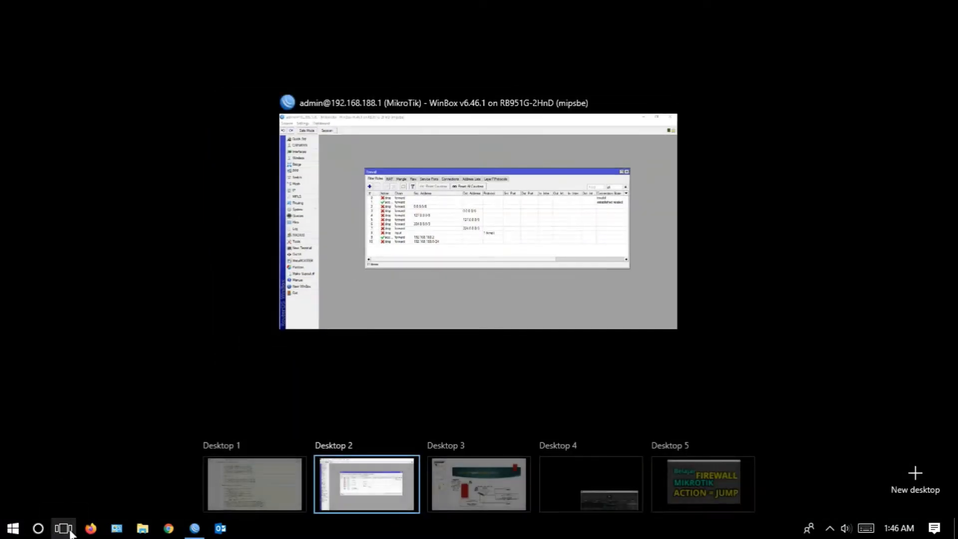
pyautogui.click(277, 487)
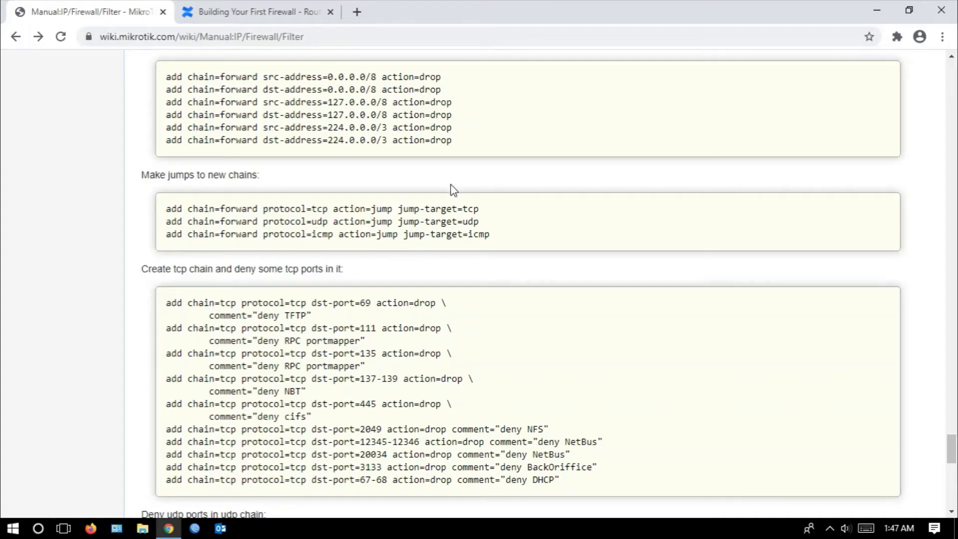
pyautogui.scroll(-4, 439, 170)
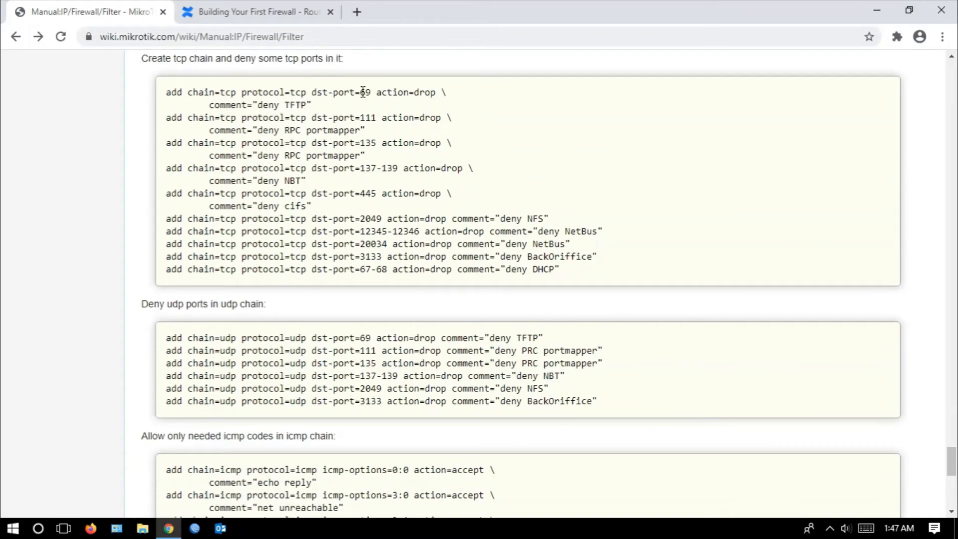
pyautogui.moveTo(313, 94); pyautogui.dragTo(372, 96)
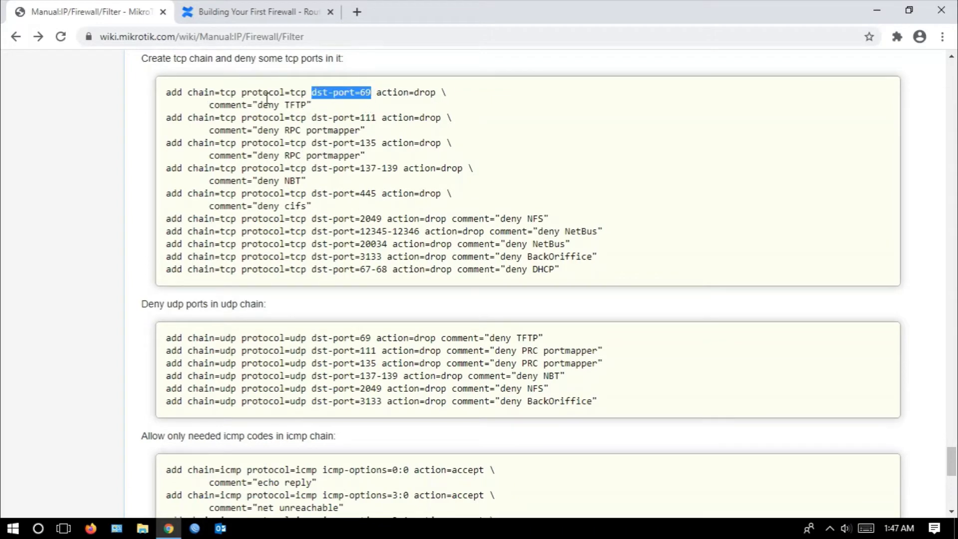
pyautogui.moveTo(243, 93); pyautogui.dragTo(371, 96)
pyautogui.moveTo(312, 118); pyautogui.dragTo(378, 114)
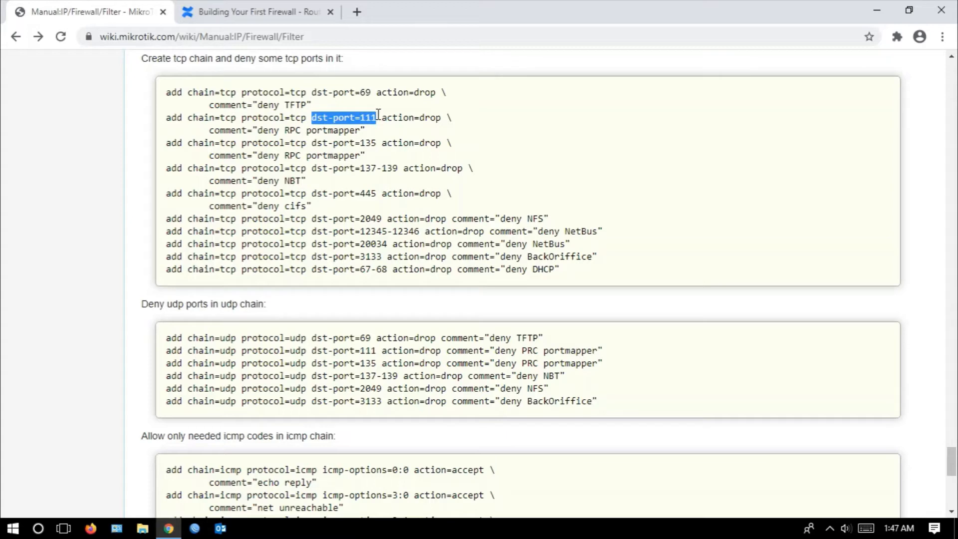
pyautogui.moveTo(309, 143)
pyautogui.mouseDown()
pyautogui.moveTo(380, 139)
pyautogui.moveTo(298, 156)
pyautogui.mouseUp()
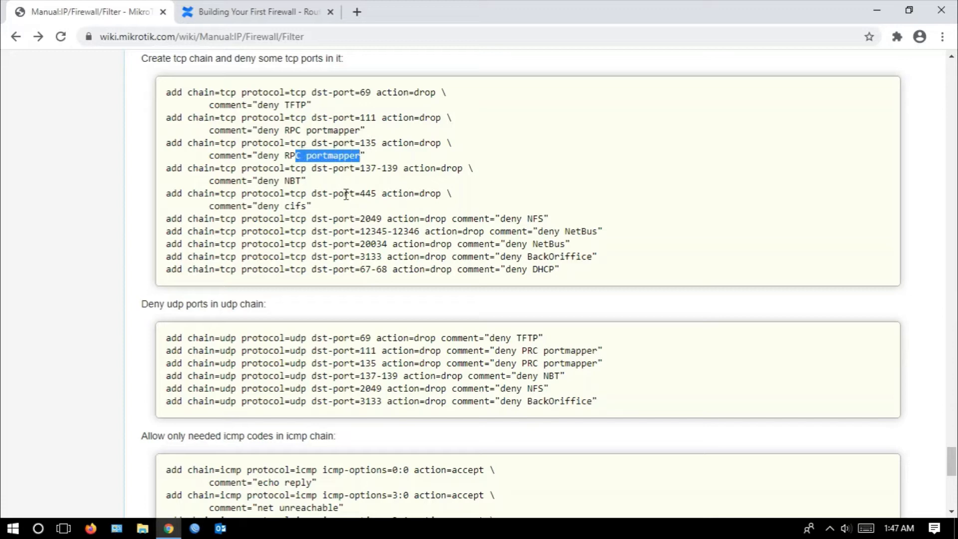
pyautogui.moveTo(313, 169); pyautogui.dragTo(399, 173)
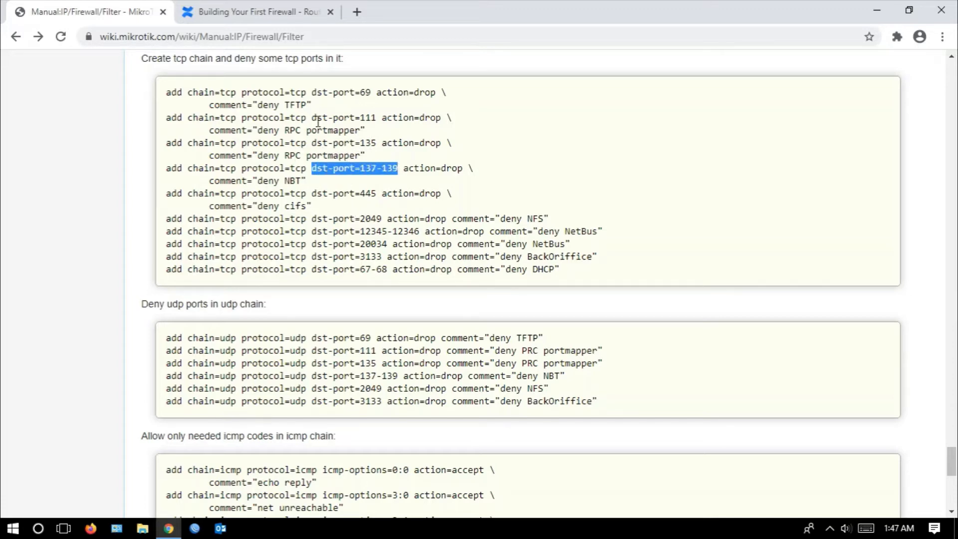
# Step: Return to WinBox and start a new forward-chain filter rule with protocol 6 (tcp) and destination port 69
pyautogui.click(65, 528)
pyautogui.click(380, 492)
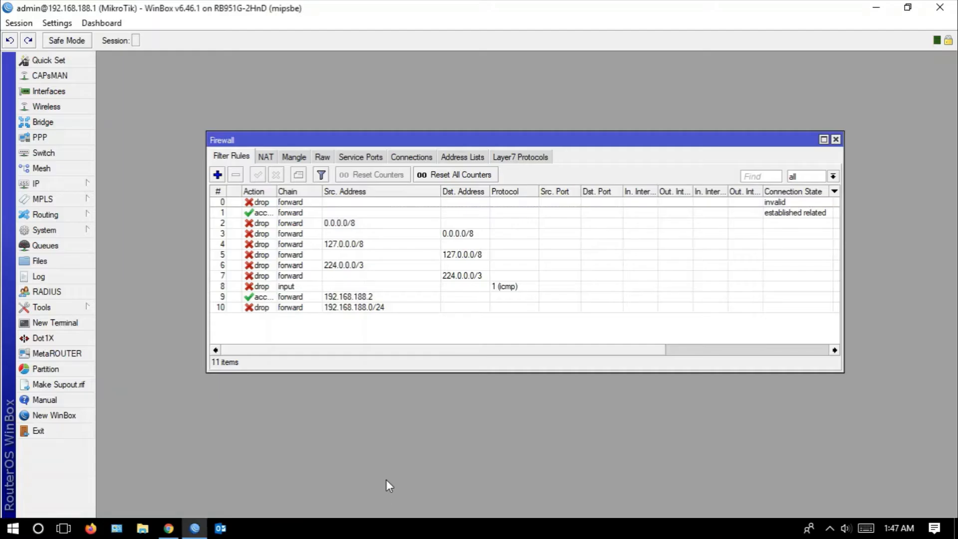
pyautogui.click(217, 174)
pyautogui.click(299, 77)
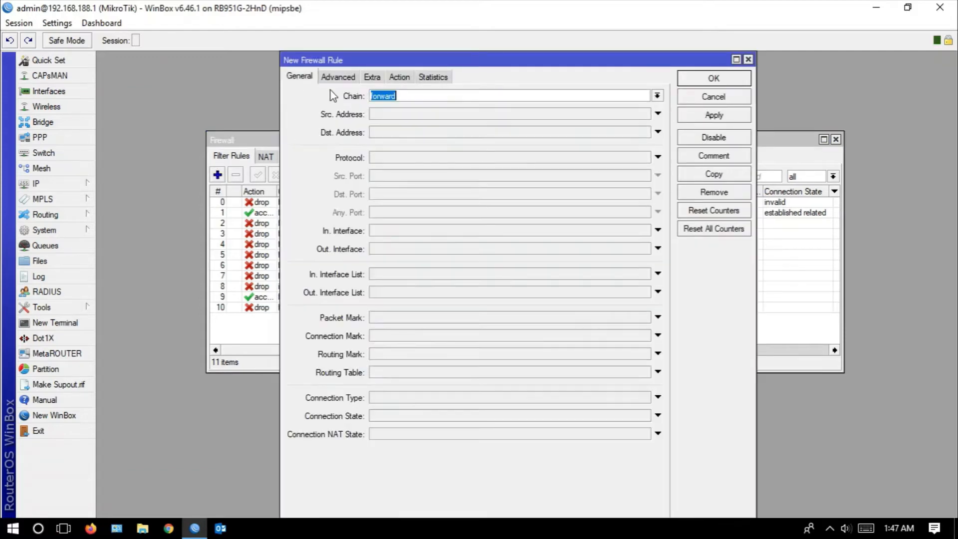
pyautogui.click(409, 157)
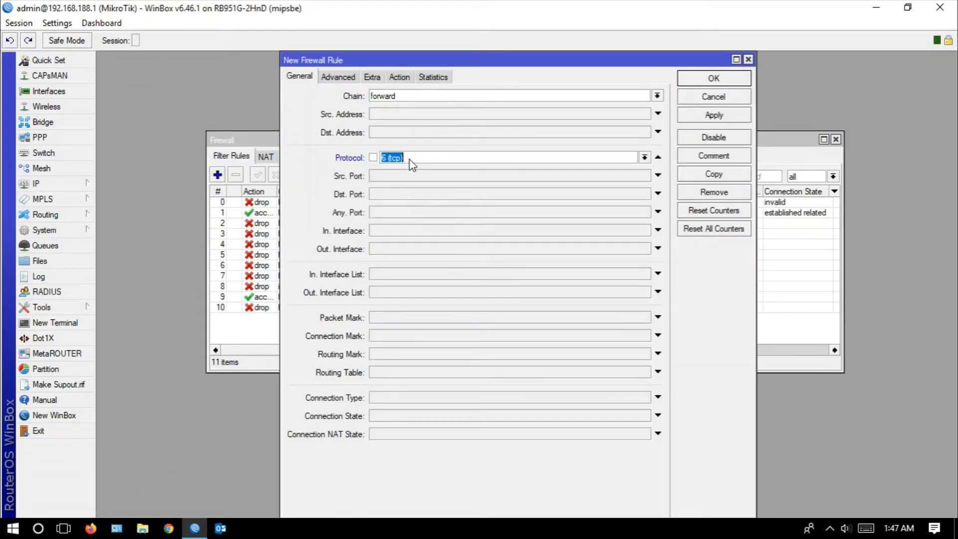
pyautogui.click(409, 195)
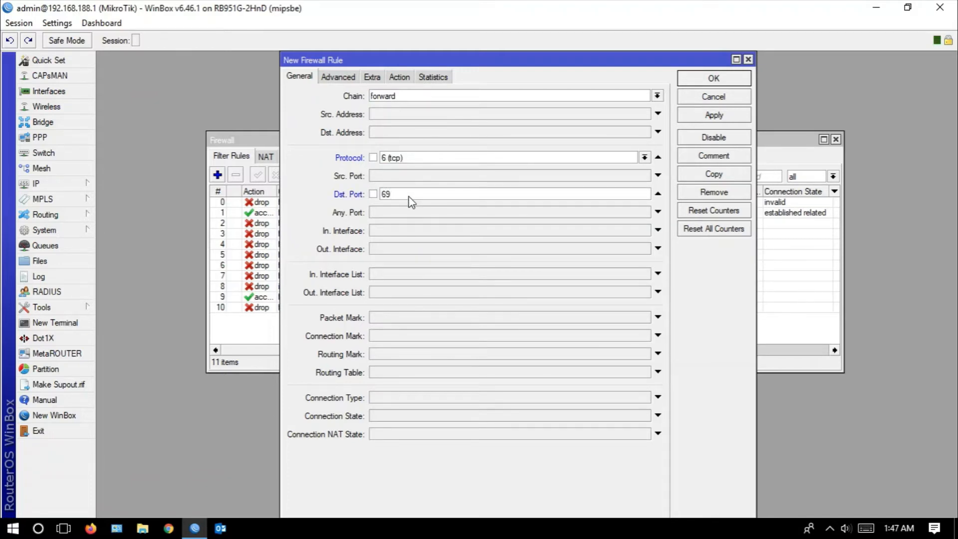
# Step: Set the new rule's action to drop, give it the comment "port mapper", and save it
pyautogui.click(403, 77)
pyautogui.click(397, 95)
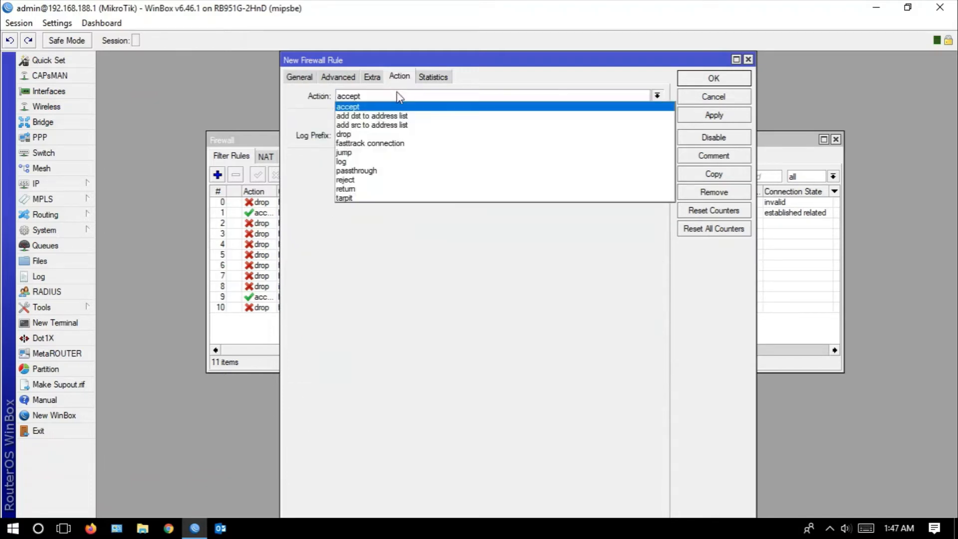
pyautogui.click(377, 135)
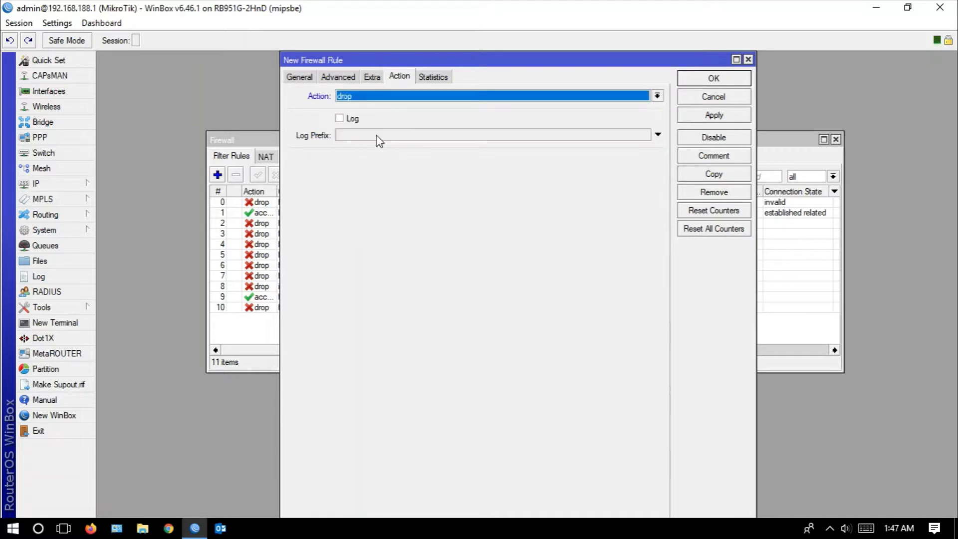
pyautogui.click(716, 155)
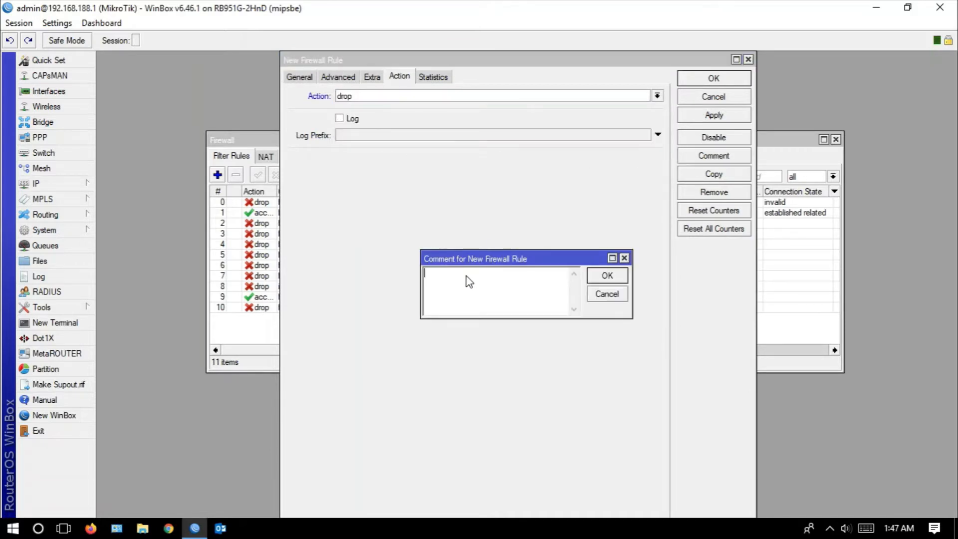
pyautogui.write('port mapper')
pyautogui.click(607, 276)
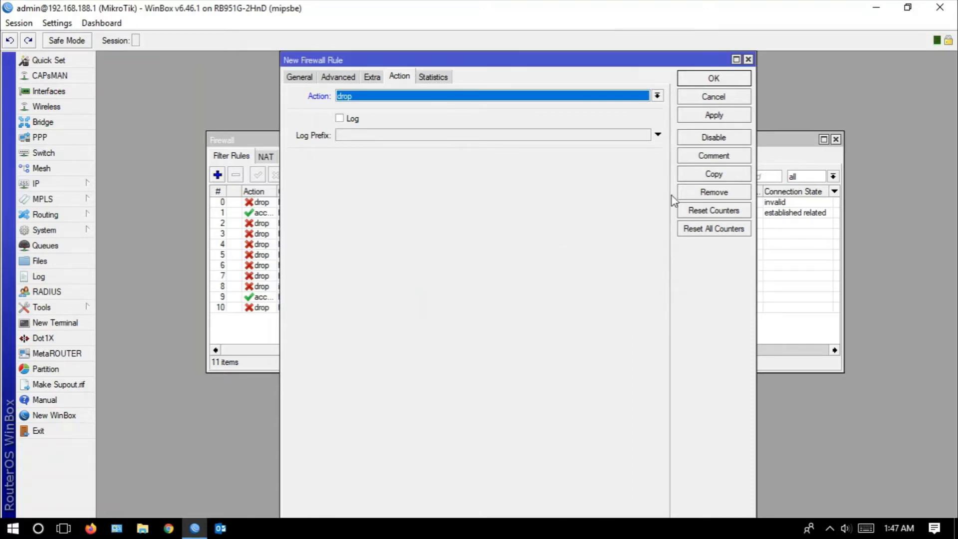
pyautogui.click(713, 80)
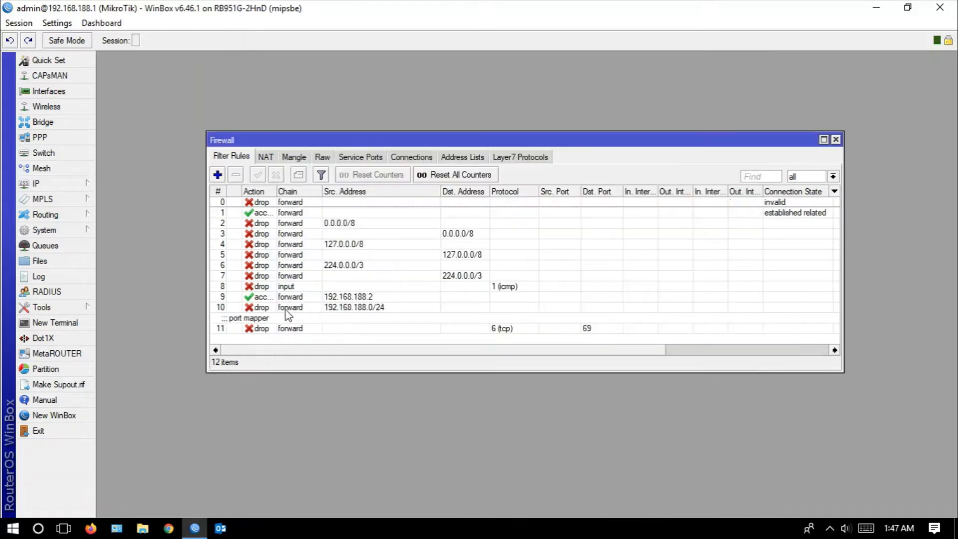
# Step: Check the port comments in the wiki's tcp chain example in Chrome, and return to WinBox
pyautogui.click(63, 528)
pyautogui.click(304, 485)
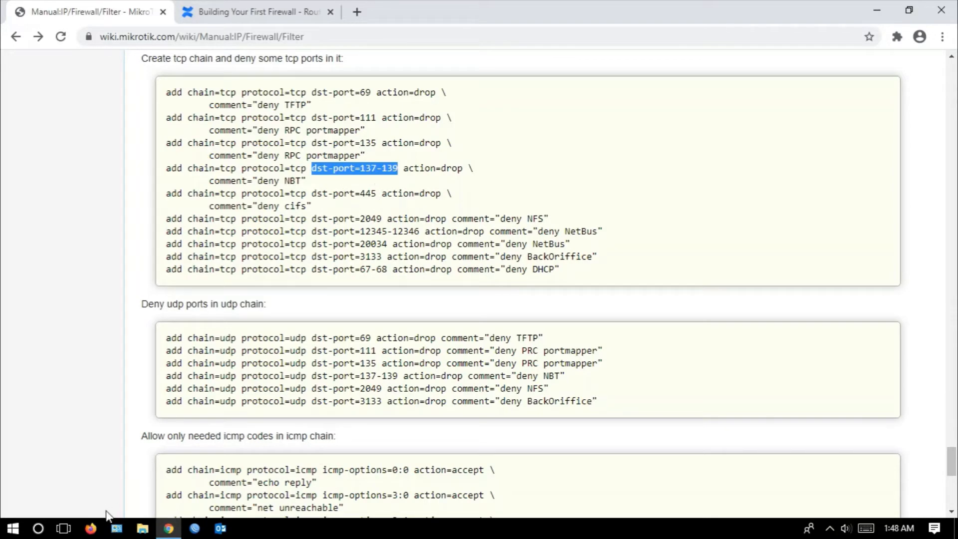
pyautogui.click(63, 528)
pyautogui.click(349, 495)
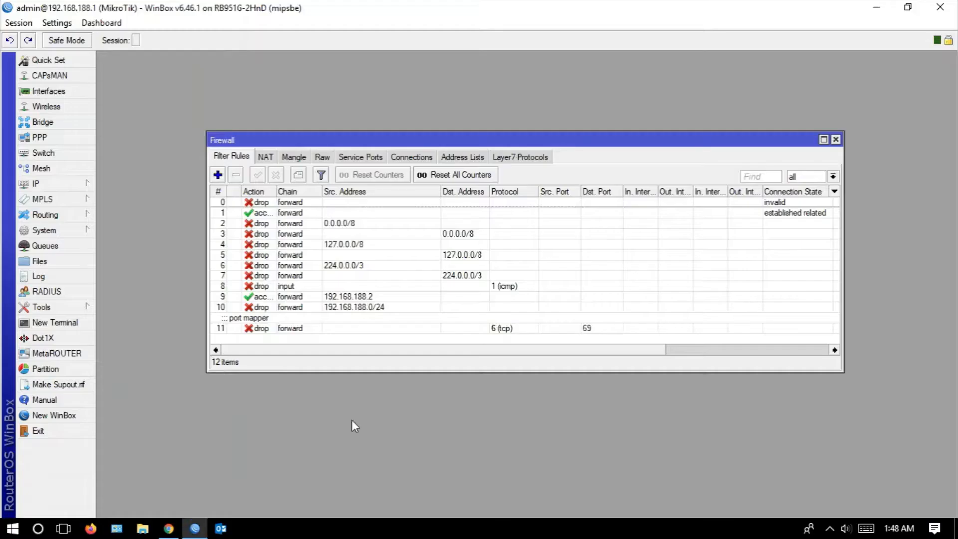
pyautogui.click(329, 327)
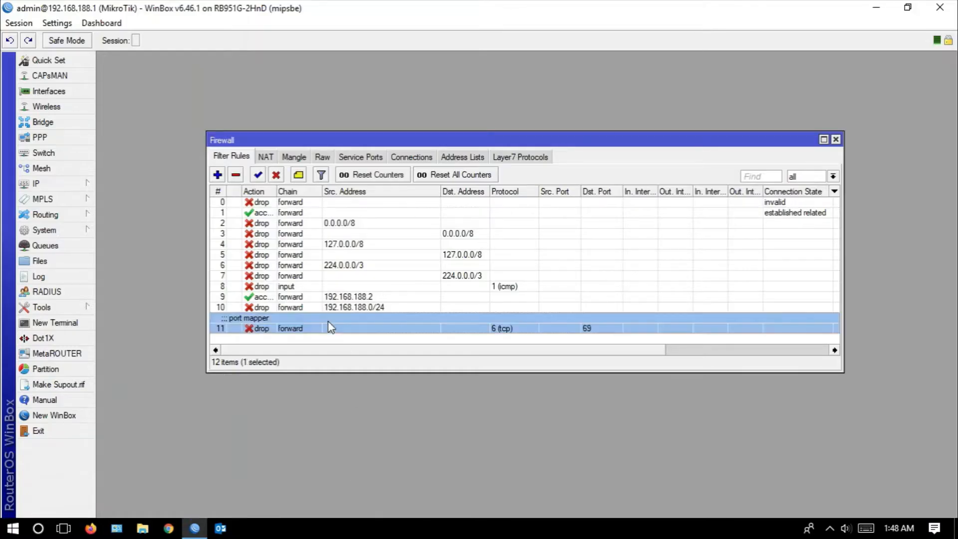
pyautogui.doubleClick(244, 328)
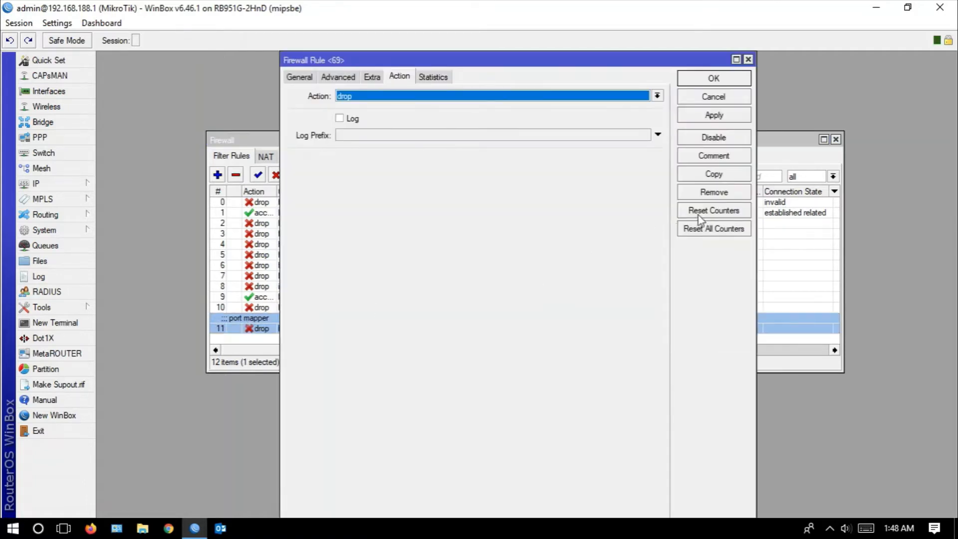
pyautogui.click(734, 100)
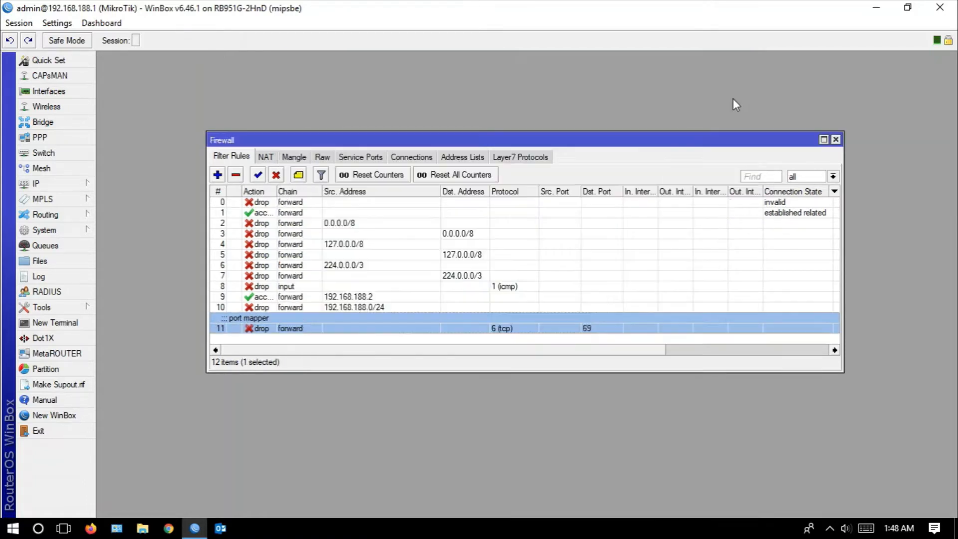
pyautogui.rightClick(280, 327)
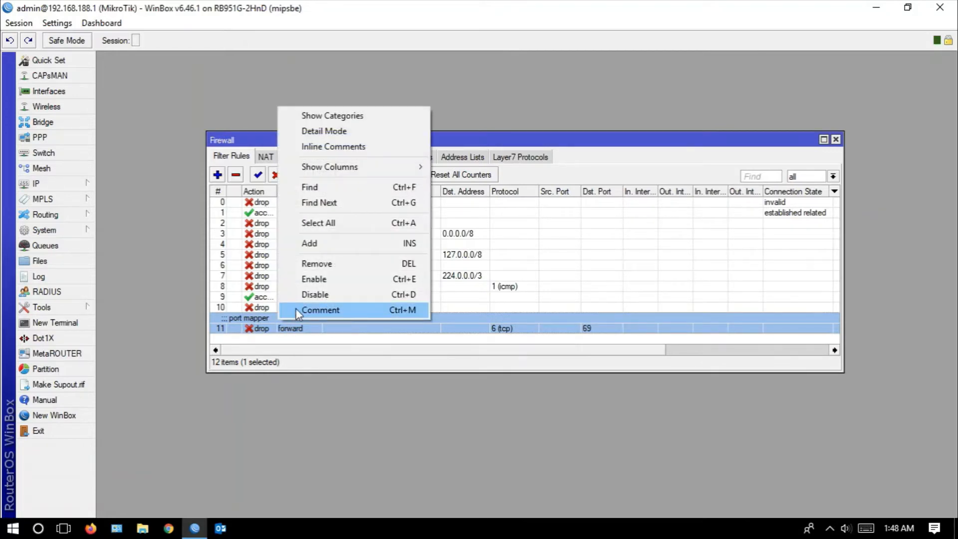
pyautogui.click(268, 326)
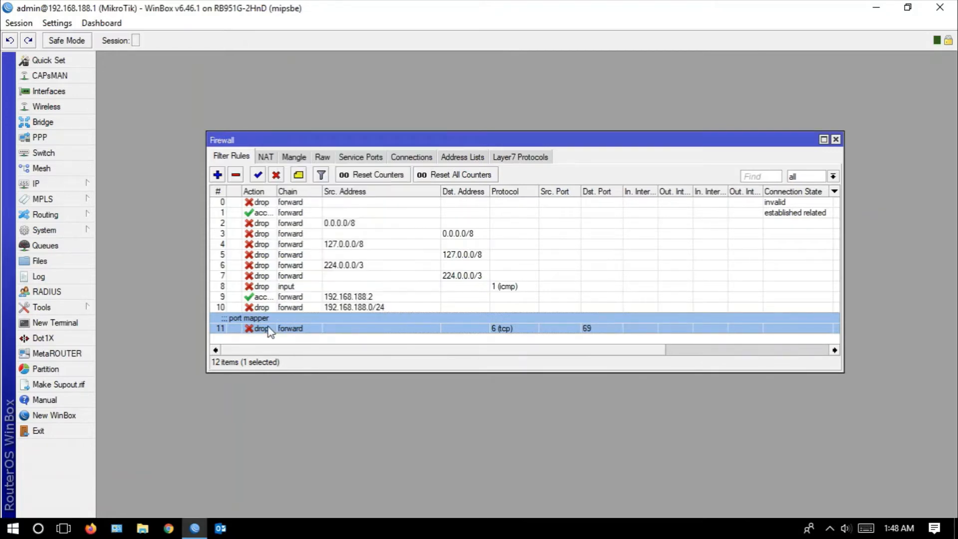
# Step: Change the comment of the tcp port 69 drop rule to "port NBT"
pyautogui.click(299, 176)
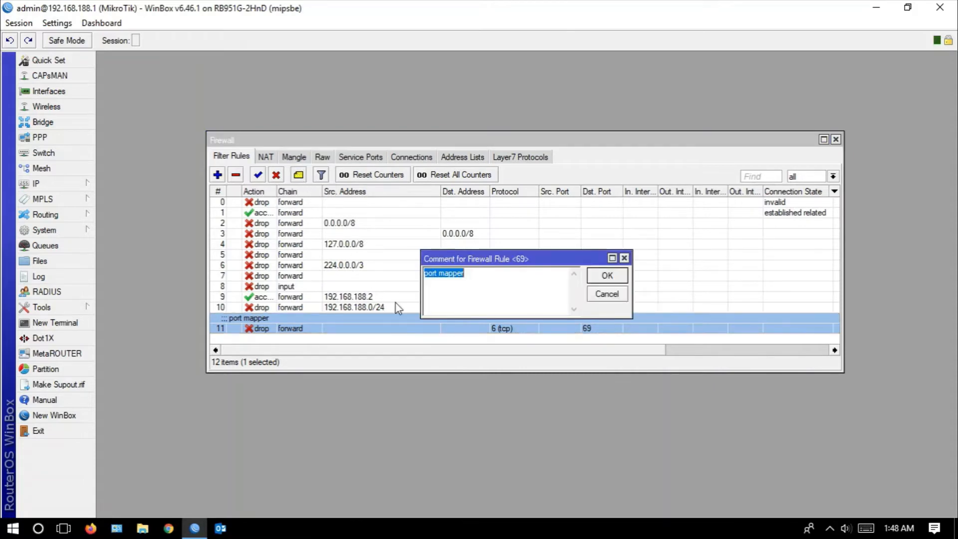
pyautogui.click(475, 279)
pyautogui.press('BackSpace')
pyautogui.press('BackSpace')
pyautogui.press('BackSpace')
pyautogui.press('BackSpace')
pyautogui.press('BackSpace')
pyautogui.press('BackSpace')
pyautogui.press('BackSpace')
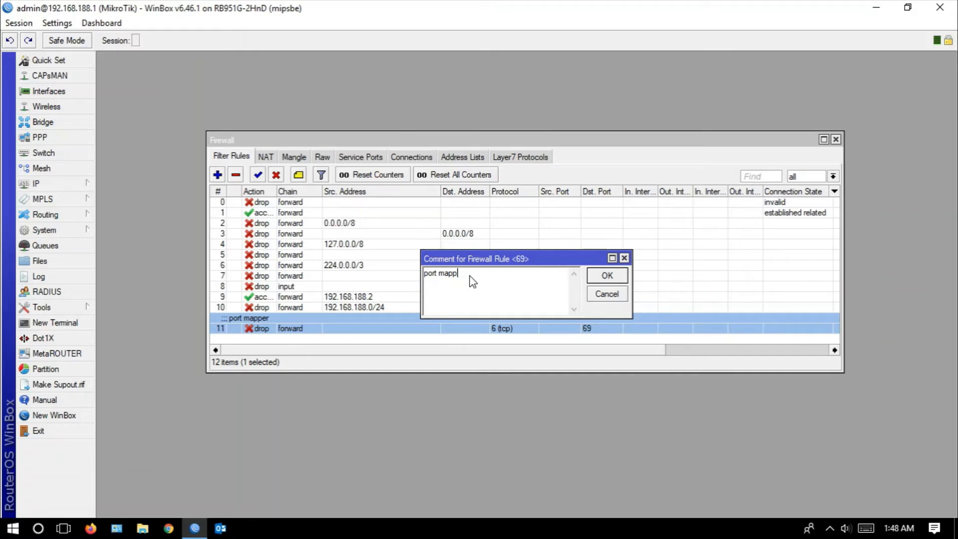
pyautogui.write('NBT')
pyautogui.moveTo(474, 260); pyautogui.dragTo(393, 198)
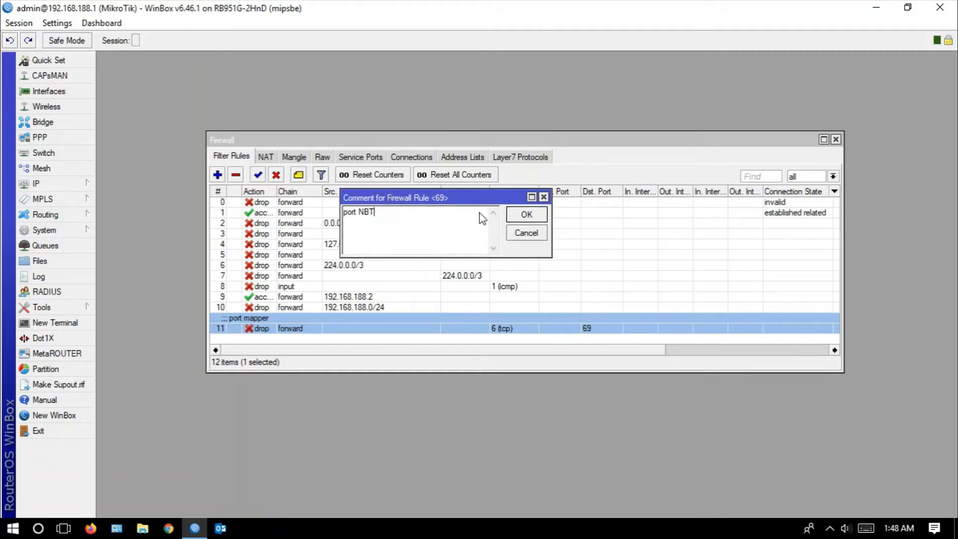
pyautogui.click(527, 215)
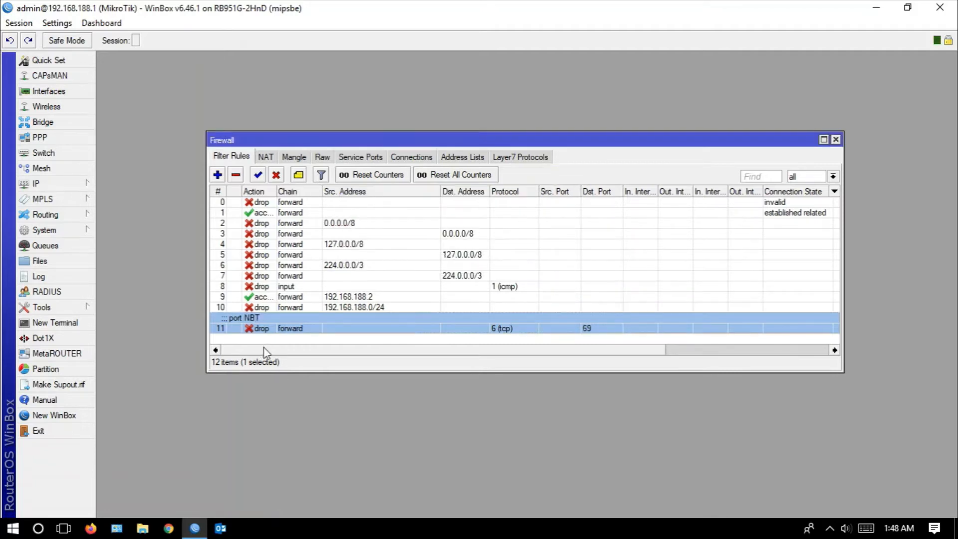
# Step: Copy the port NBT drop rule and set the copy's destination port to 111
pyautogui.doubleClick(274, 328)
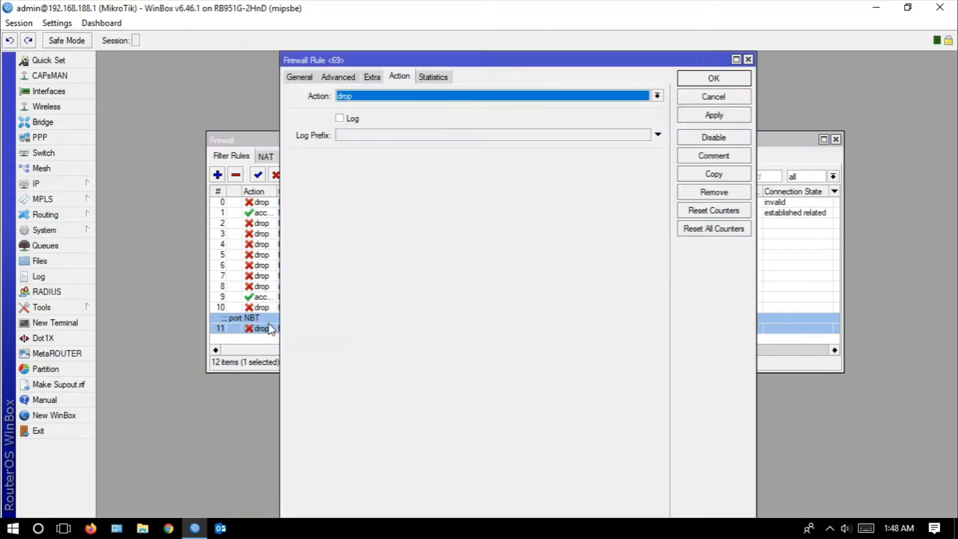
pyautogui.click(714, 174)
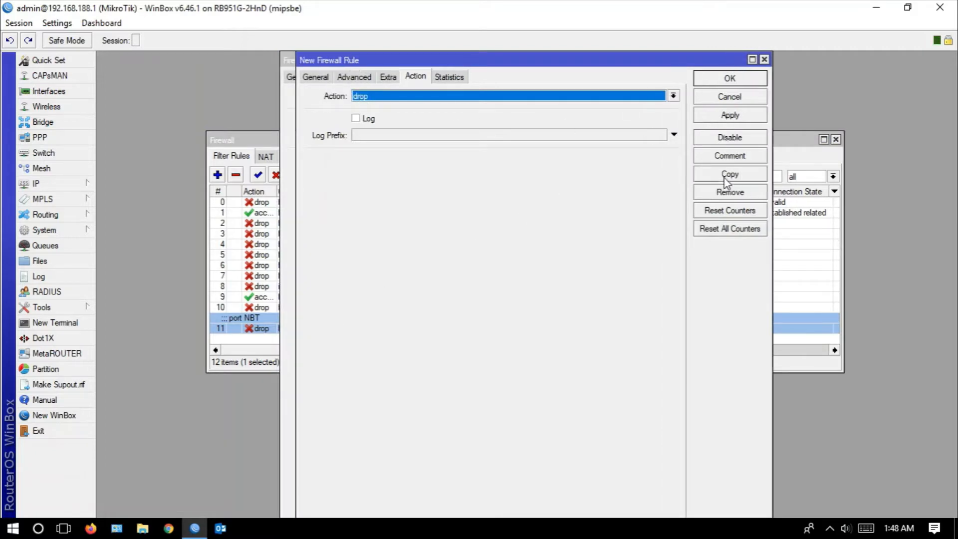
pyautogui.click(319, 76)
pyautogui.click(411, 195)
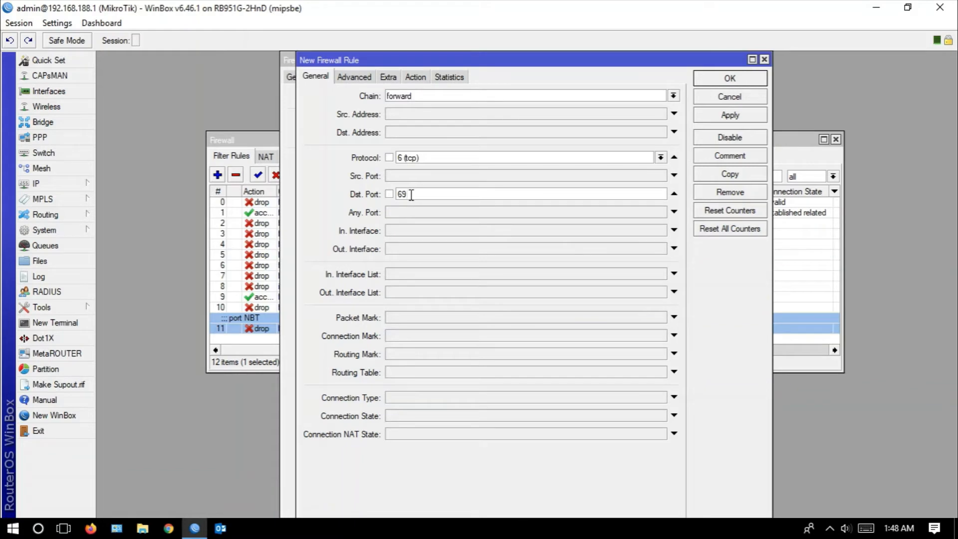
pyautogui.press('BackSpace')
pyautogui.press('BackSpace')
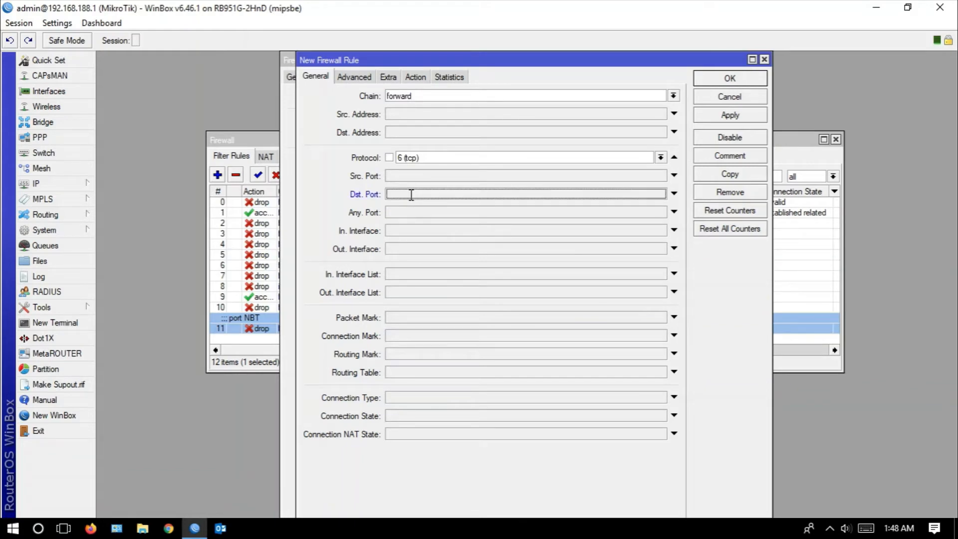
pyautogui.click(411, 194)
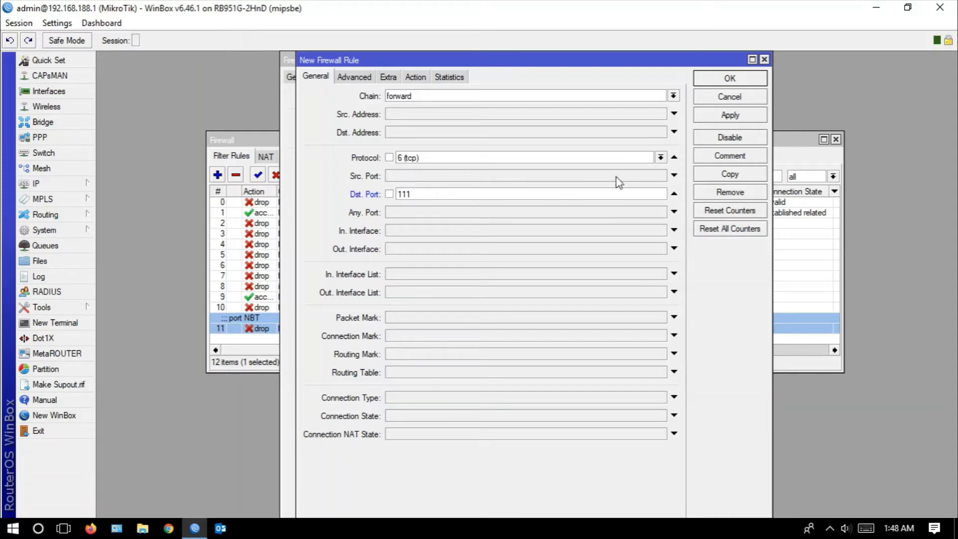
# Step: Change the copied rule's comment to "port MAPPER"
pyautogui.click(729, 156)
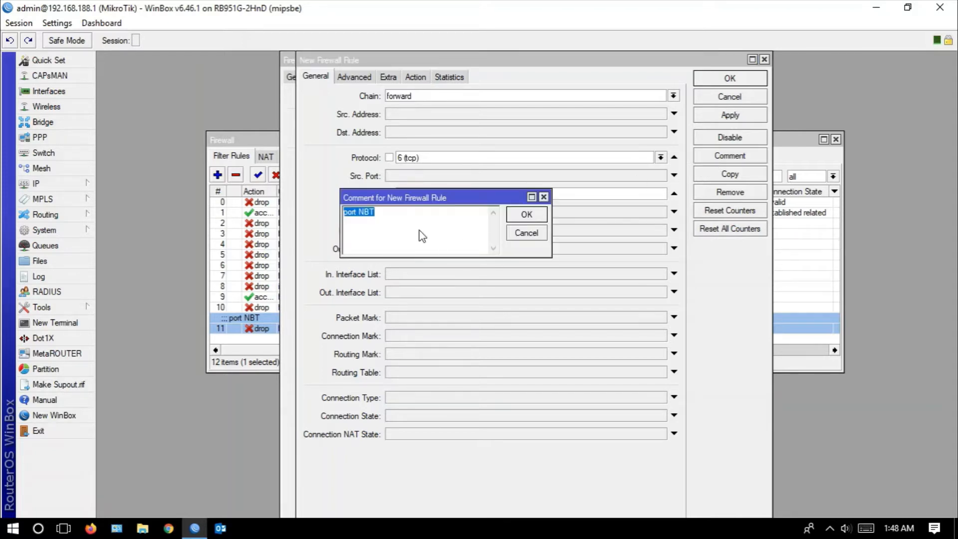
pyautogui.click(381, 222)
pyautogui.press('BackSpace')
pyautogui.press('BackSpace')
pyautogui.press('BackSpace')
pyautogui.write('MAPPER')
pyautogui.click(525, 215)
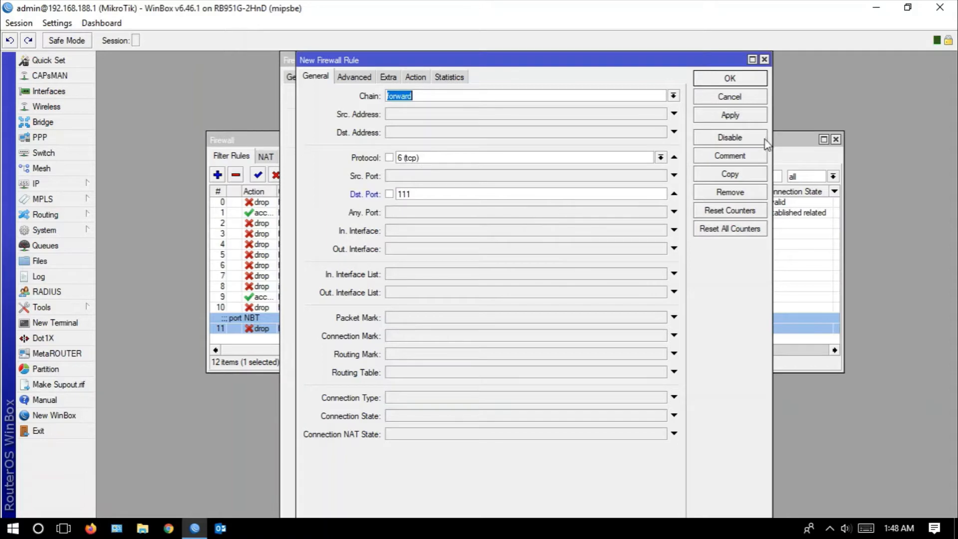
# Step: Copy the port MAPPER drop rule without committing its changes first, and save the copy and the other open rules
pyautogui.click(731, 174)
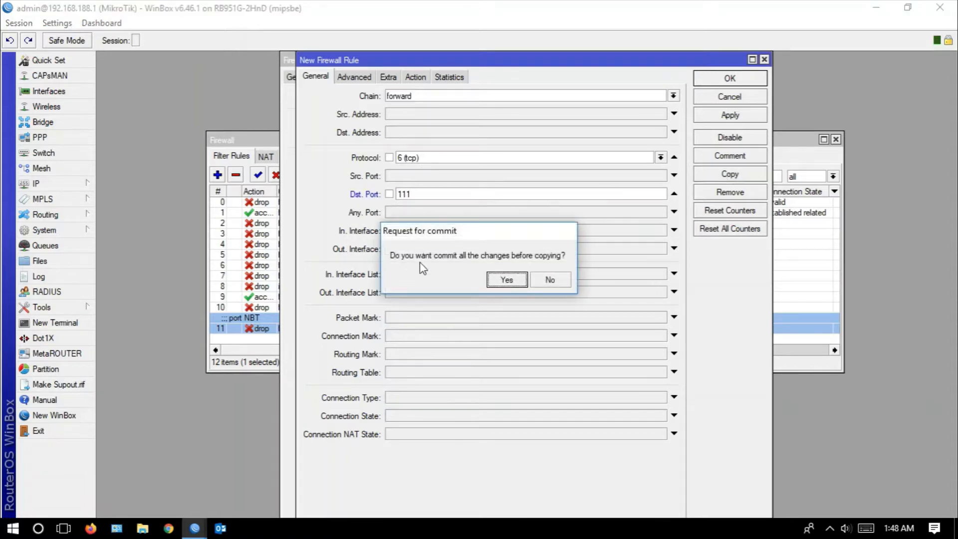
pyautogui.click(553, 281)
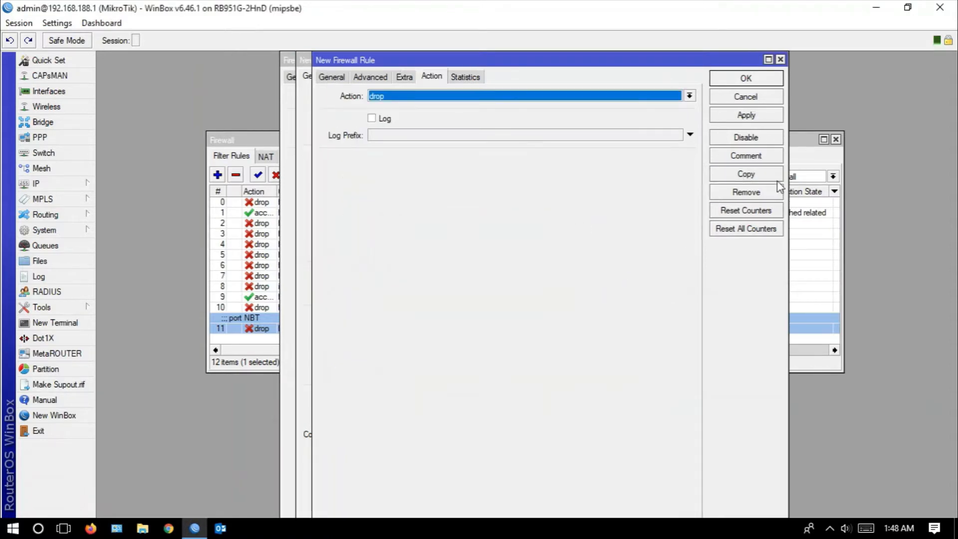
pyautogui.click(751, 115)
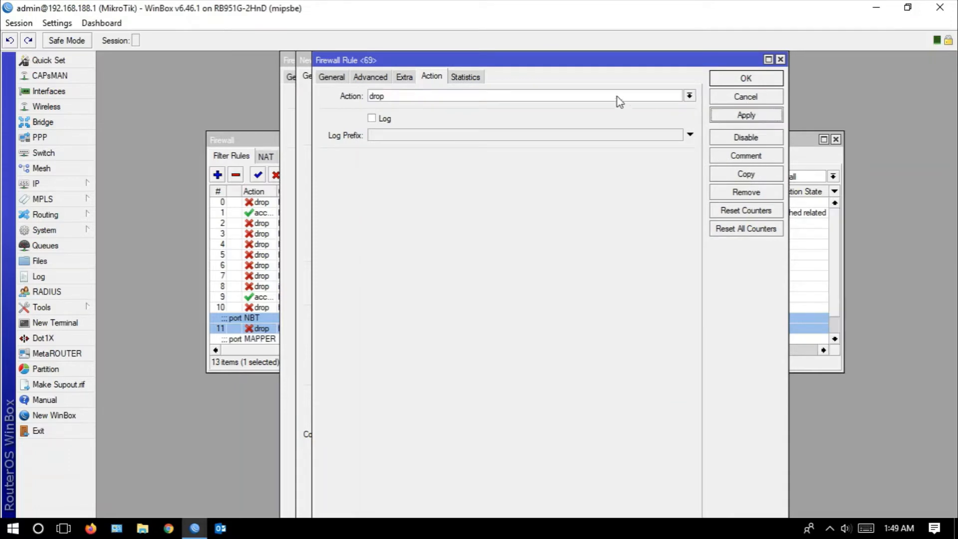
pyautogui.click(745, 79)
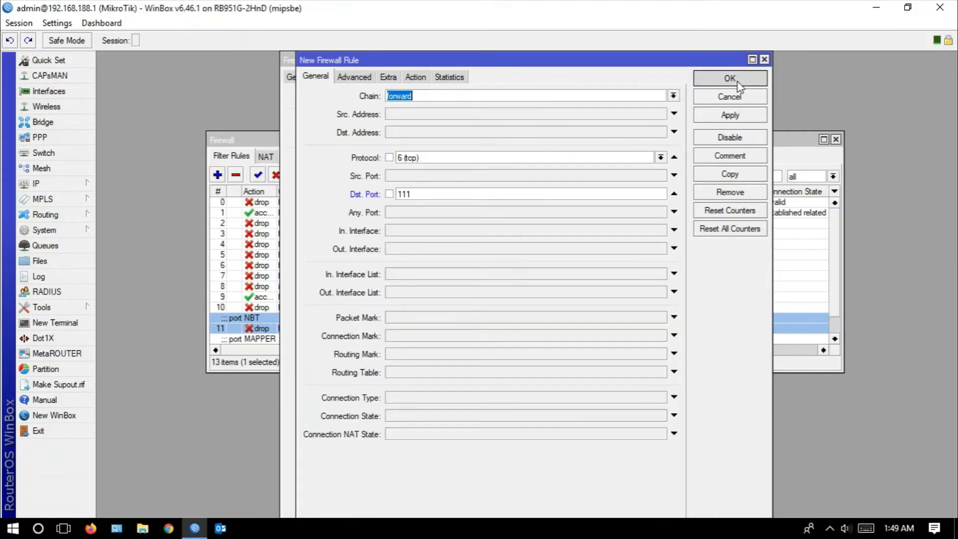
pyautogui.click(738, 81)
pyautogui.click(739, 81)
pyautogui.scroll(-2, 403, 306)
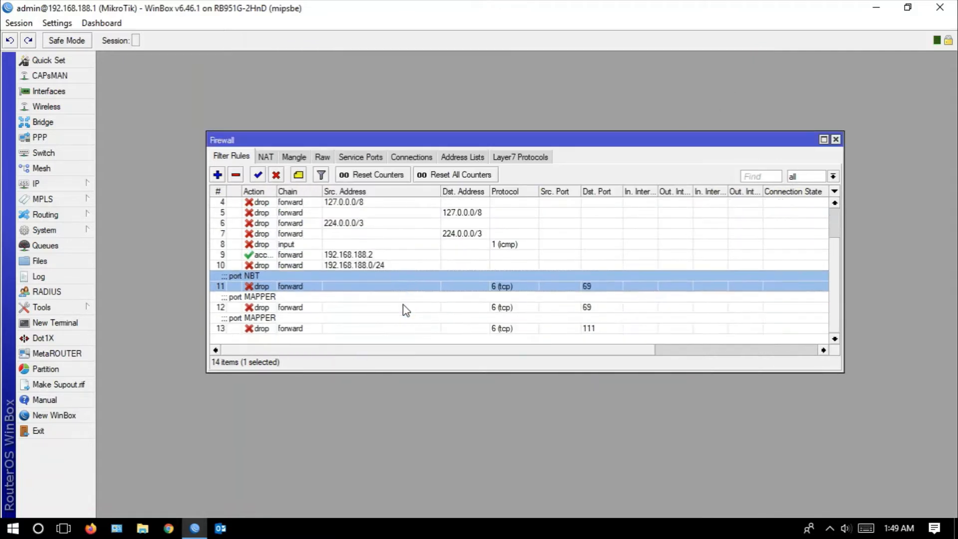
# Step: Set the destination port of the port MAPPER drop rule that still uses port 69 to 135
pyautogui.doubleClick(587, 307)
pyautogui.click(301, 79)
pyautogui.click(405, 198)
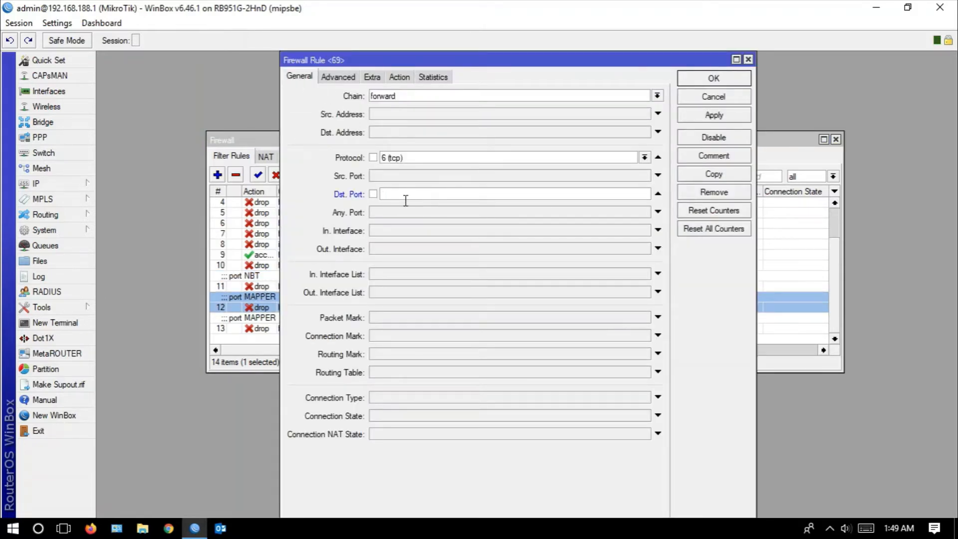
pyautogui.write('135')
pyautogui.click(722, 119)
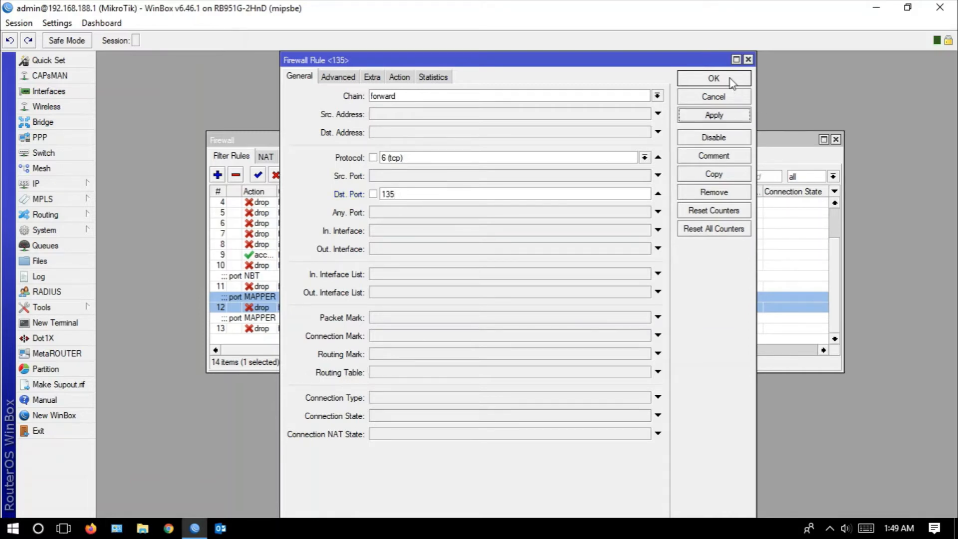
# Step: Copy the port 135 drop rule, set the copy's destination port to 137-139, and save both rules
pyautogui.click(725, 178)
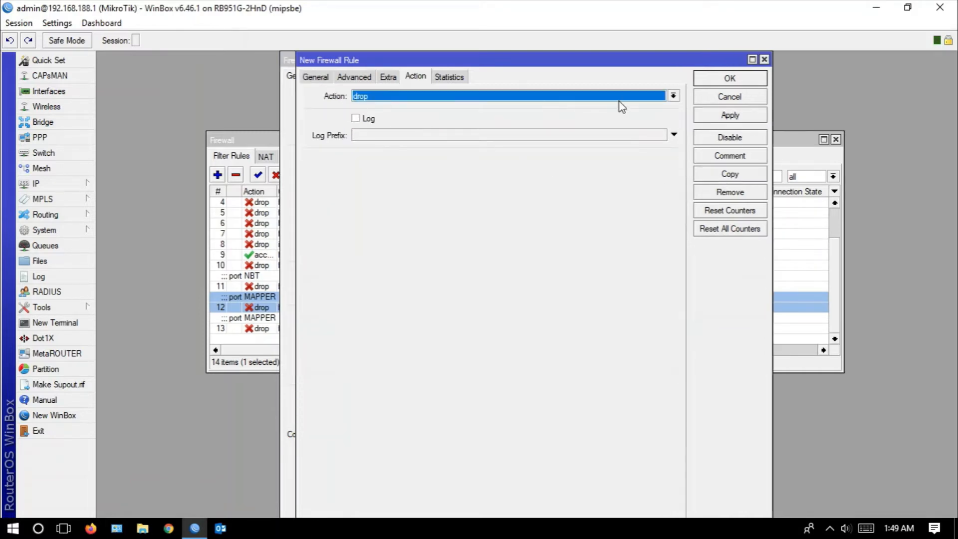
pyautogui.click(308, 78)
pyautogui.click(412, 194)
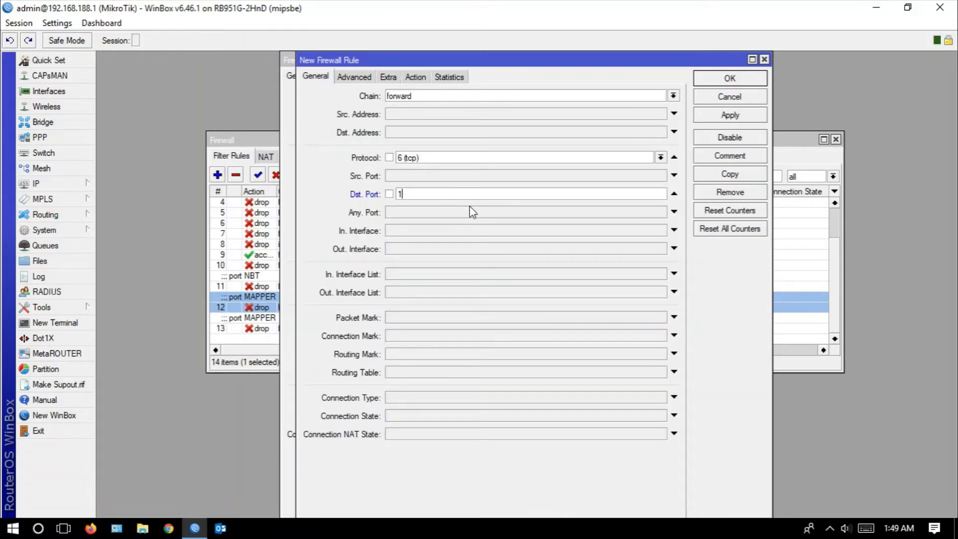
pyautogui.write('-139')
pyautogui.click(736, 81)
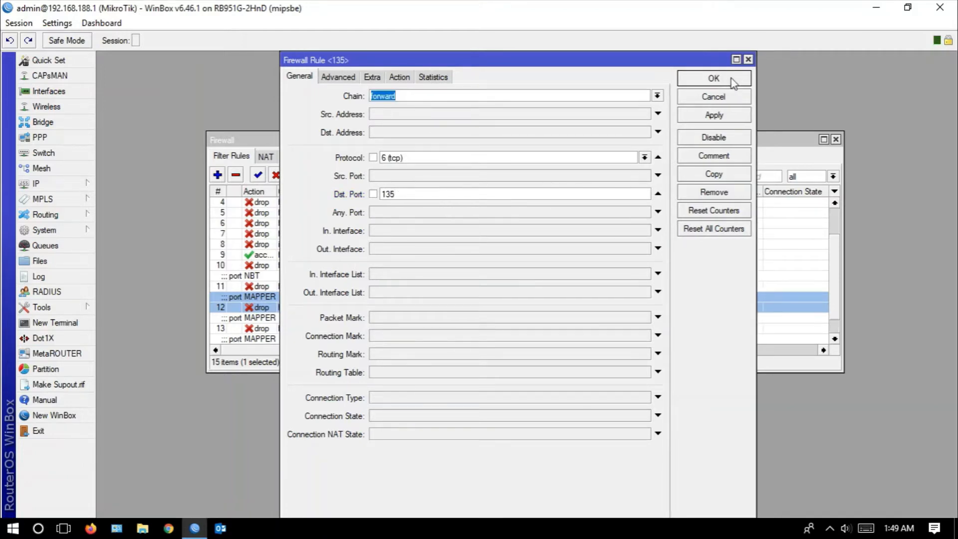
pyautogui.click(734, 80)
pyautogui.scroll(-1, 369, 280)
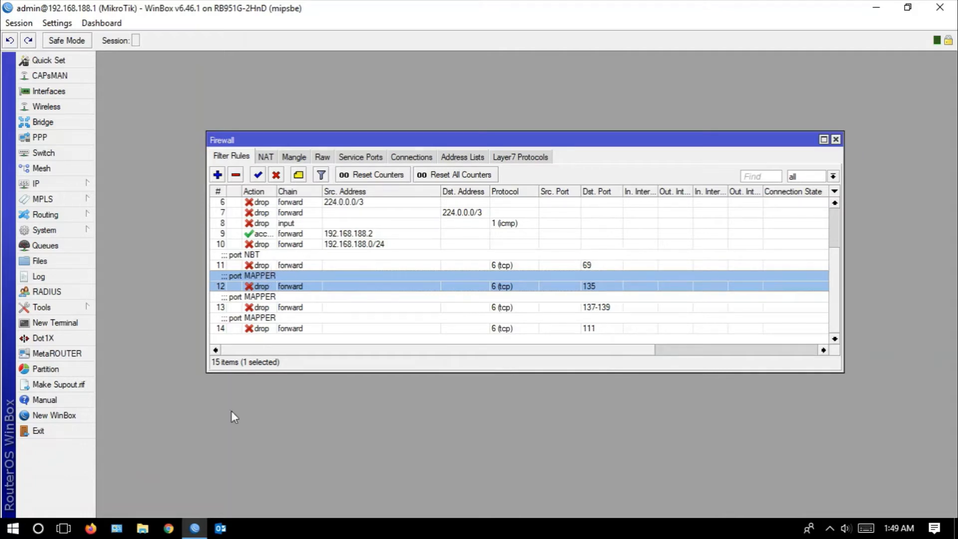
# Step: Switch to the MikroTik wiki in Chrome and examine the tcp, udp and icmp protocols in the forward chain's jump rules
pyautogui.click(59, 529)
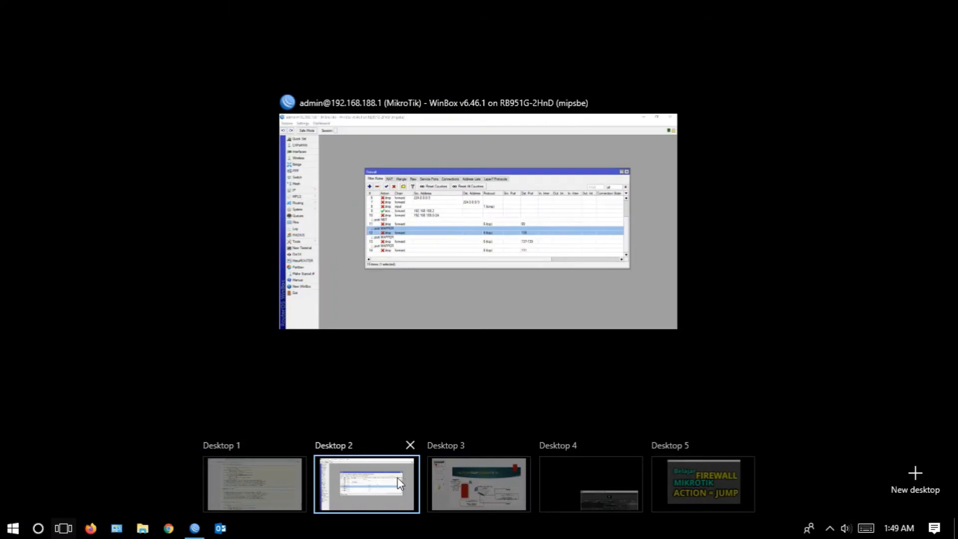
pyautogui.click(289, 488)
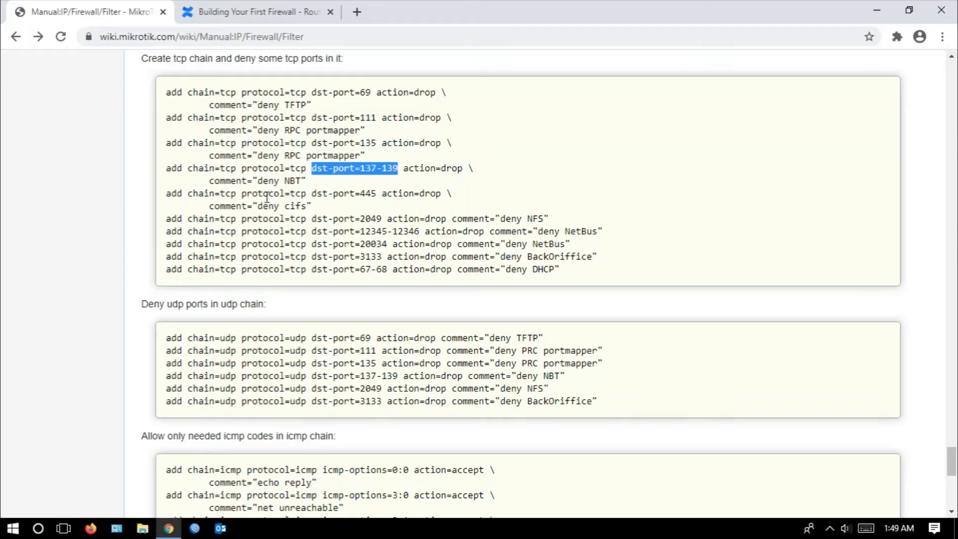
pyautogui.scroll(1, 284, 180)
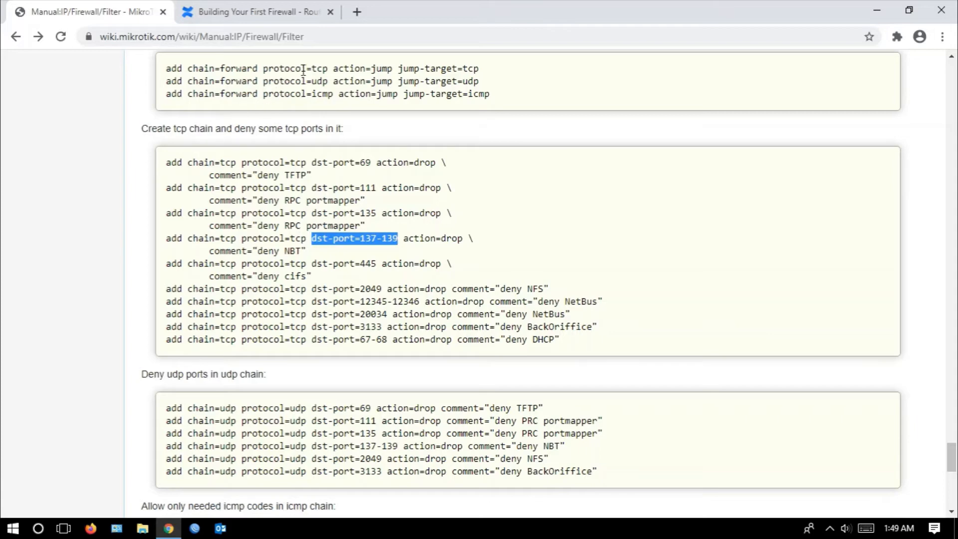
pyautogui.moveTo(263, 68)
pyautogui.mouseDown()
pyautogui.moveTo(327, 71)
pyautogui.moveTo(326, 81)
pyautogui.moveTo(274, 81)
pyautogui.mouseUp()
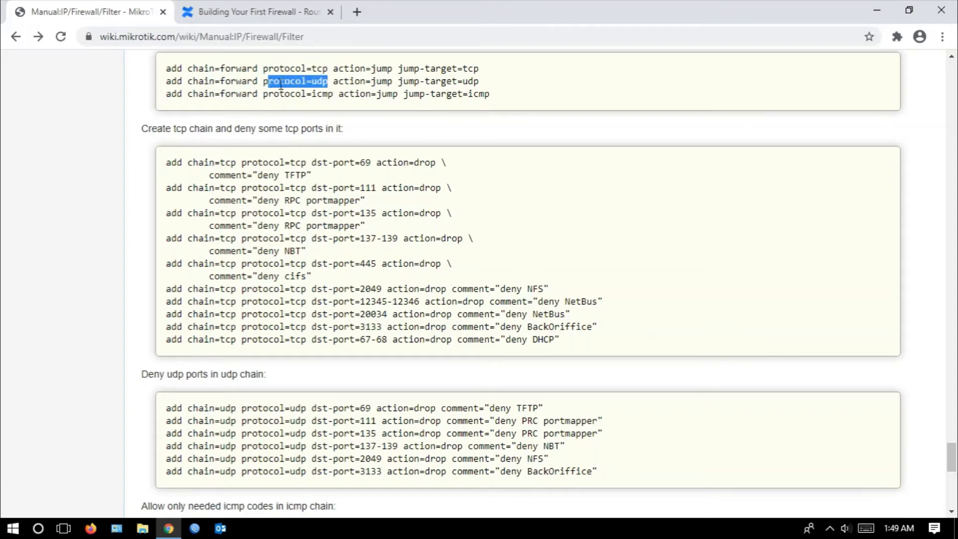
pyautogui.moveTo(335, 93); pyautogui.dragTo(266, 95)
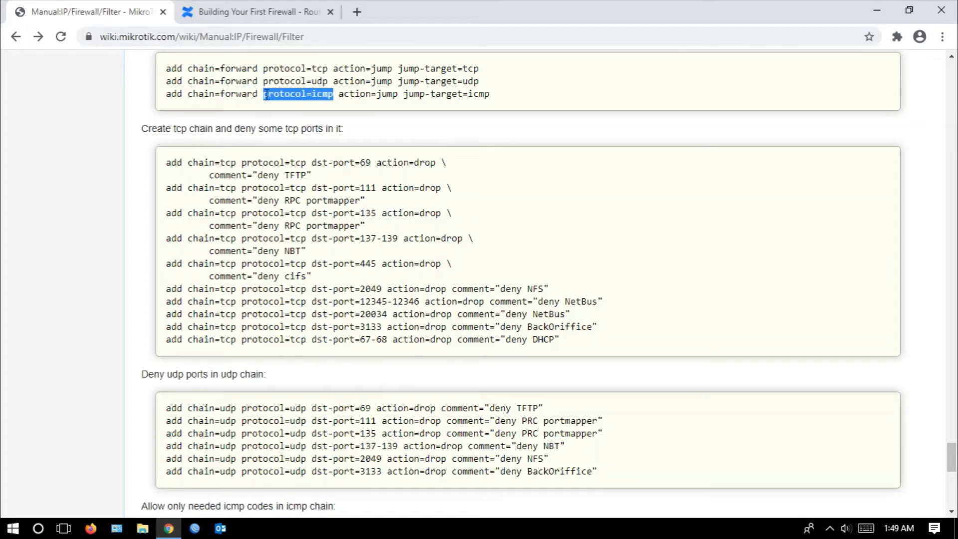
# Step: Examine the wiki's tcp and udp chain drop rules, and return to WinBox
pyautogui.scroll(-1, 270, 196)
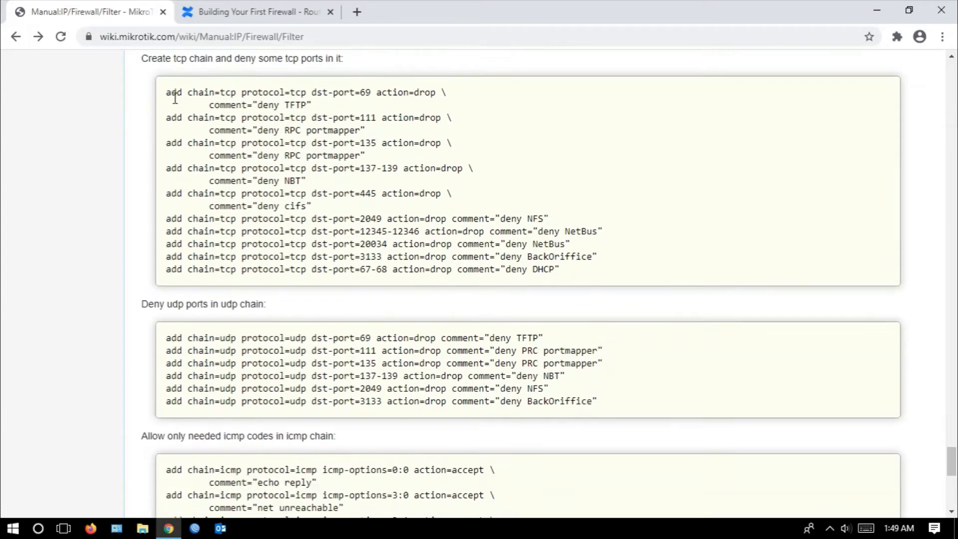
pyautogui.moveTo(242, 93); pyautogui.dragTo(308, 90)
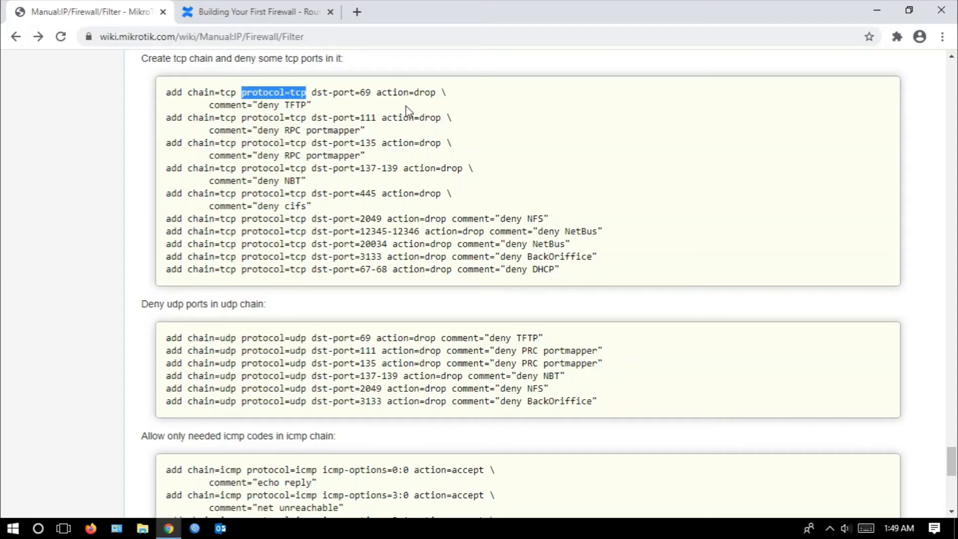
pyautogui.moveTo(171, 93); pyautogui.dragTo(579, 287)
pyautogui.scroll(-4, 291, 270)
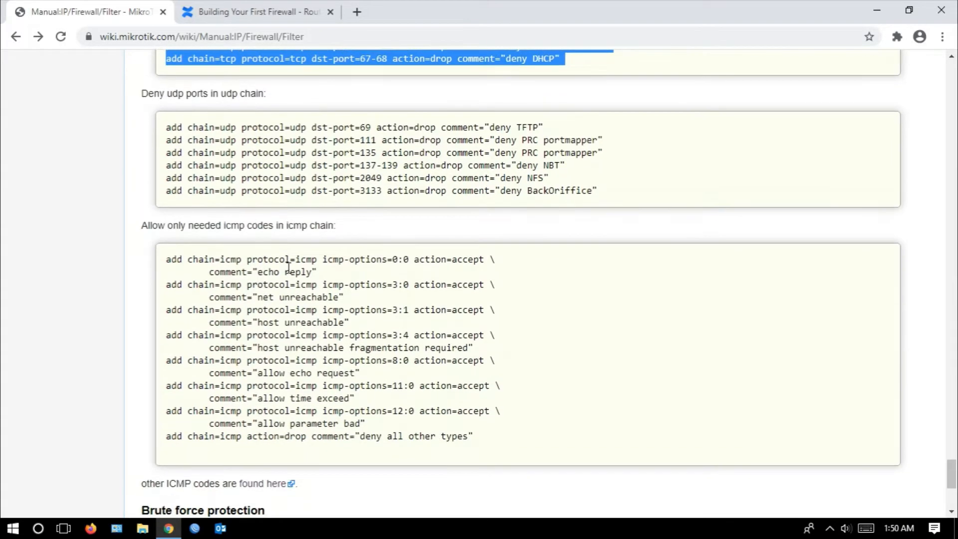
pyautogui.moveTo(167, 128); pyautogui.dragTo(598, 186)
pyautogui.scroll(3, 402, 185)
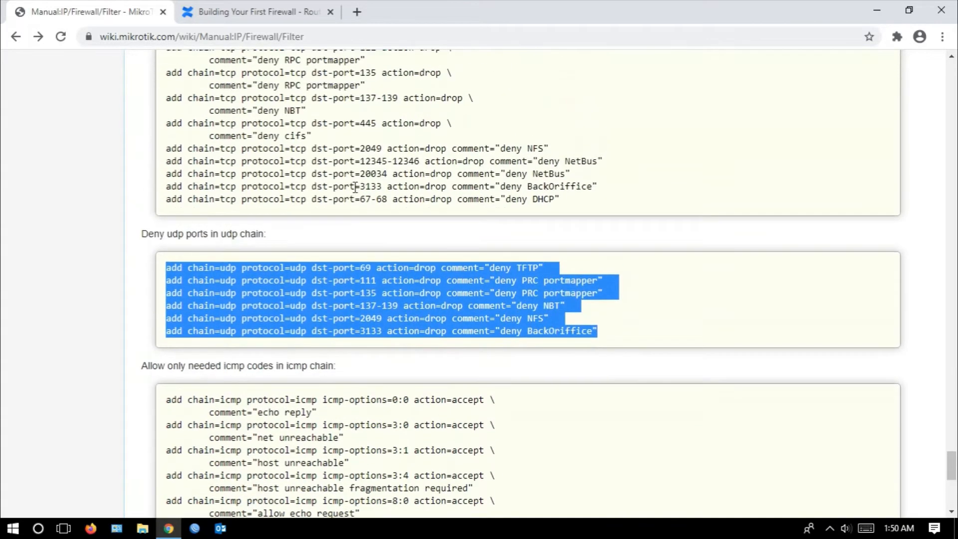
pyautogui.click(63, 529)
pyautogui.click(411, 482)
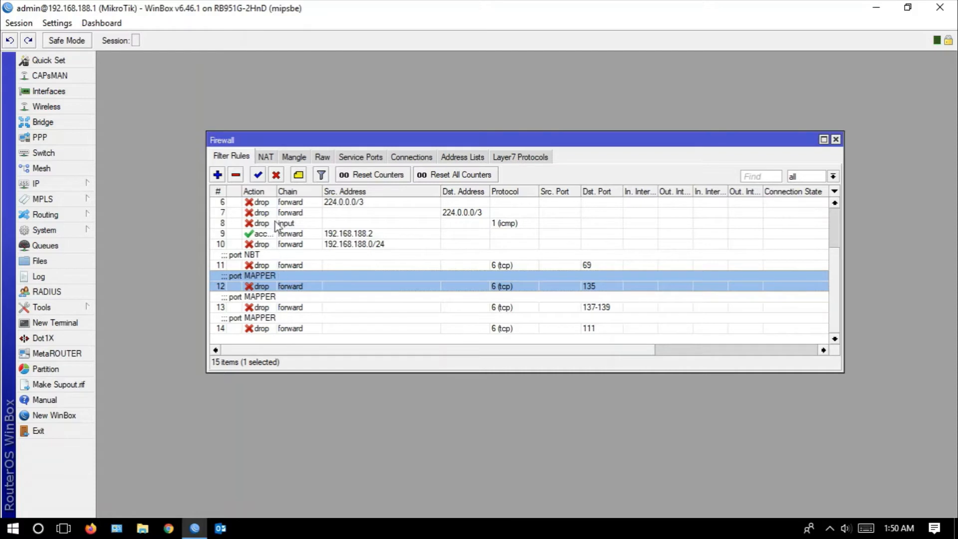
# Step: Review the order, chains and actions of the firewall filter rules, from the first rule down to the icmp input rule
pyautogui.scroll(3, 274, 276)
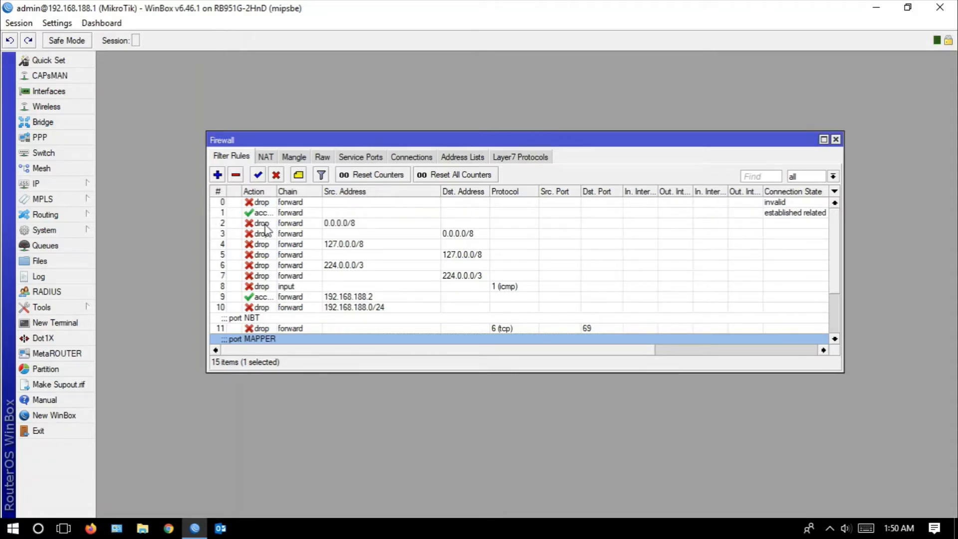
pyautogui.scroll(-1, 270, 230)
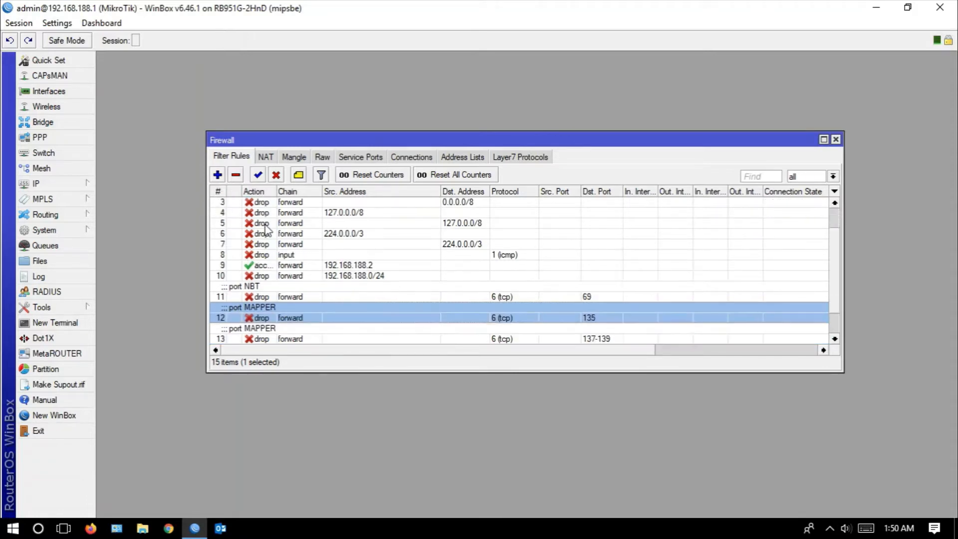
pyautogui.click(289, 256)
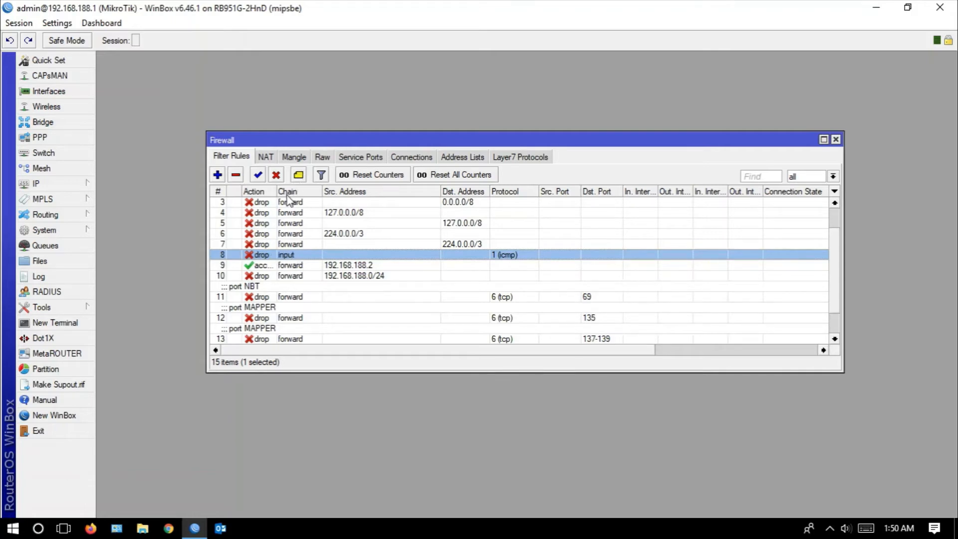
pyautogui.scroll(3, 300, 258)
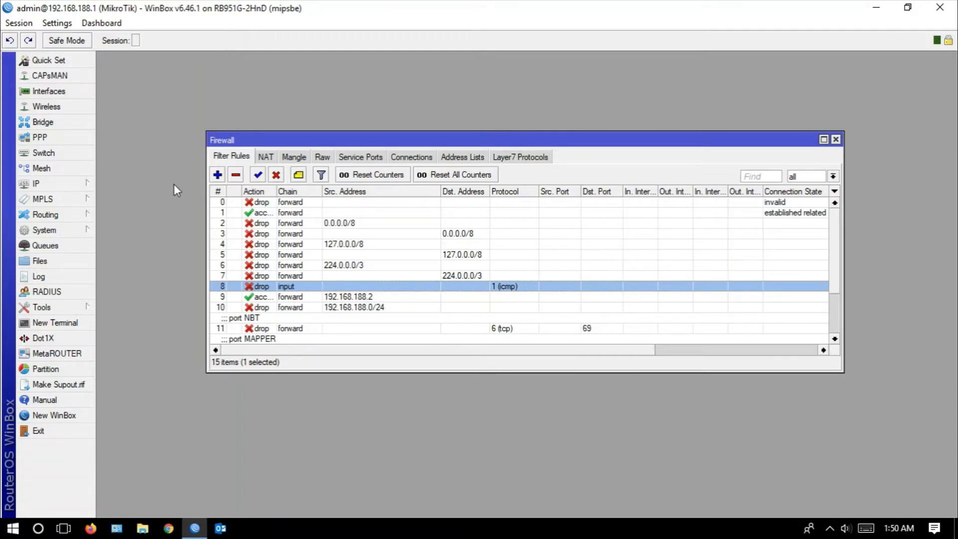
pyautogui.click(223, 203)
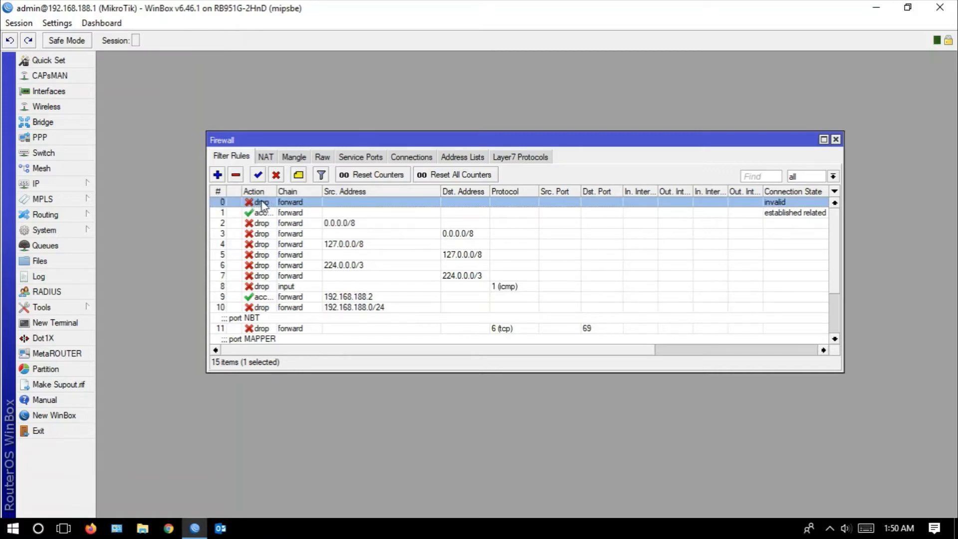
pyautogui.click(294, 214)
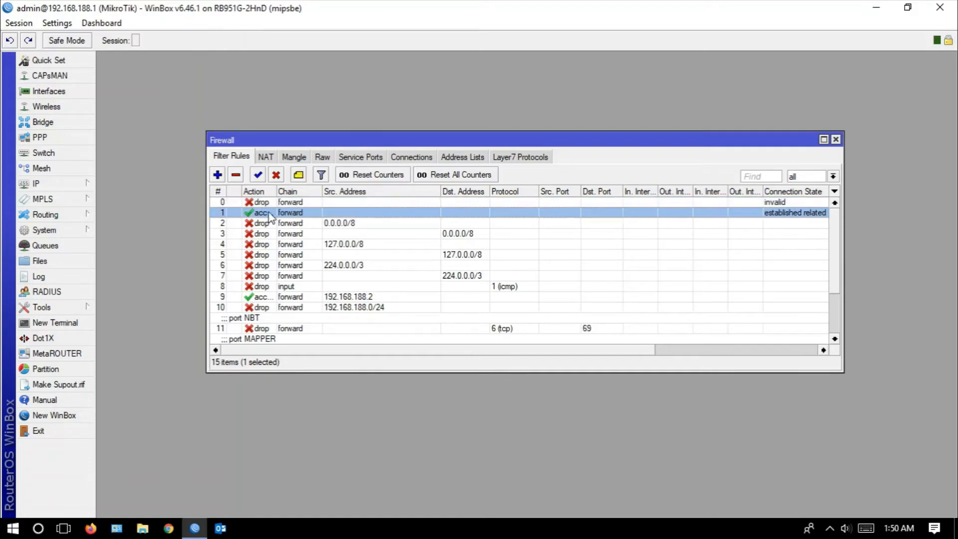
pyautogui.click(297, 223)
pyautogui.click(298, 234)
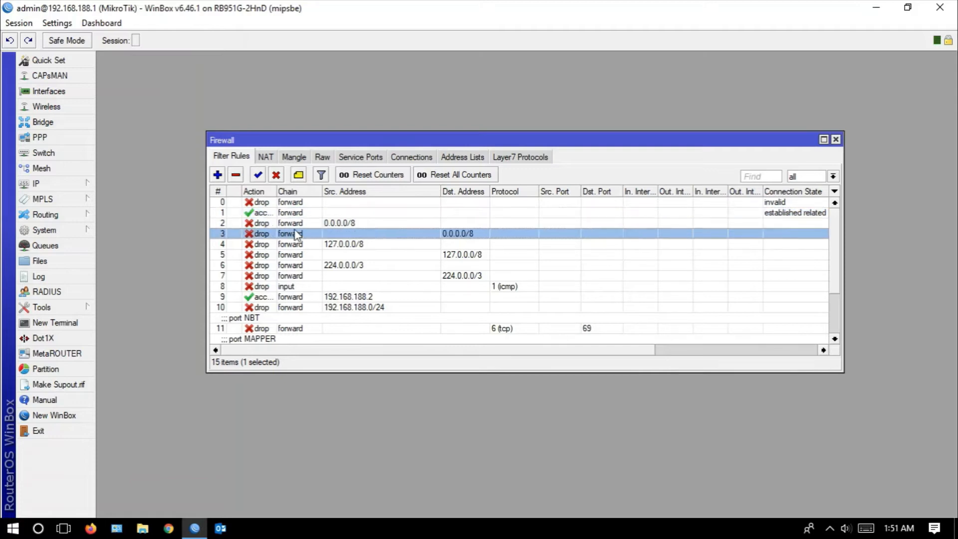
pyautogui.scroll(-1, 298, 236)
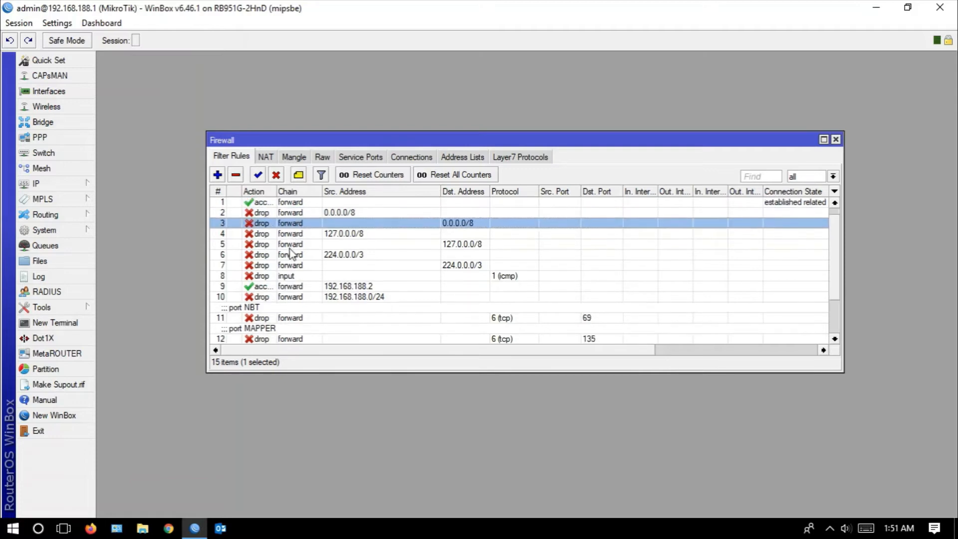
pyautogui.click(297, 277)
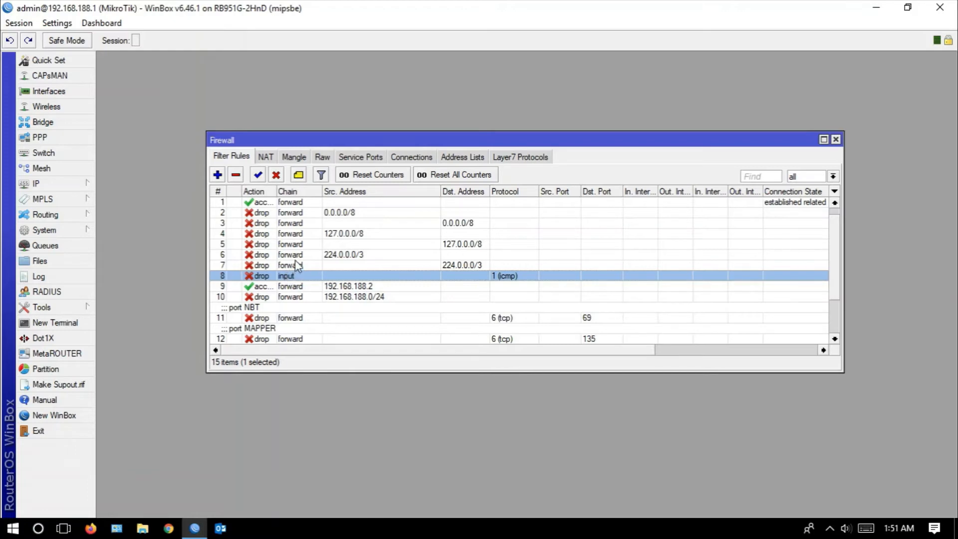
# Step: Look at the wiki's udp chain rules in Chrome again and return to WinBox
pyautogui.click(65, 529)
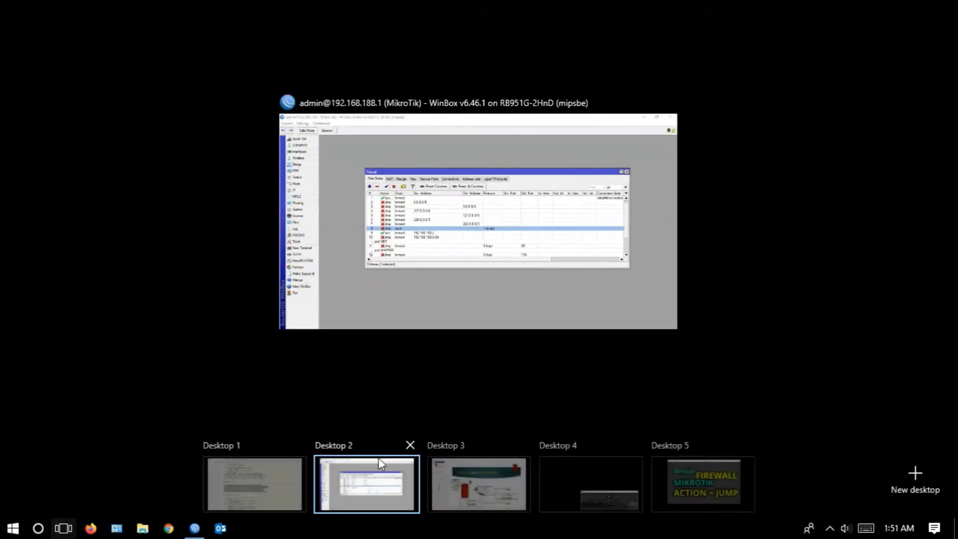
pyautogui.click(277, 499)
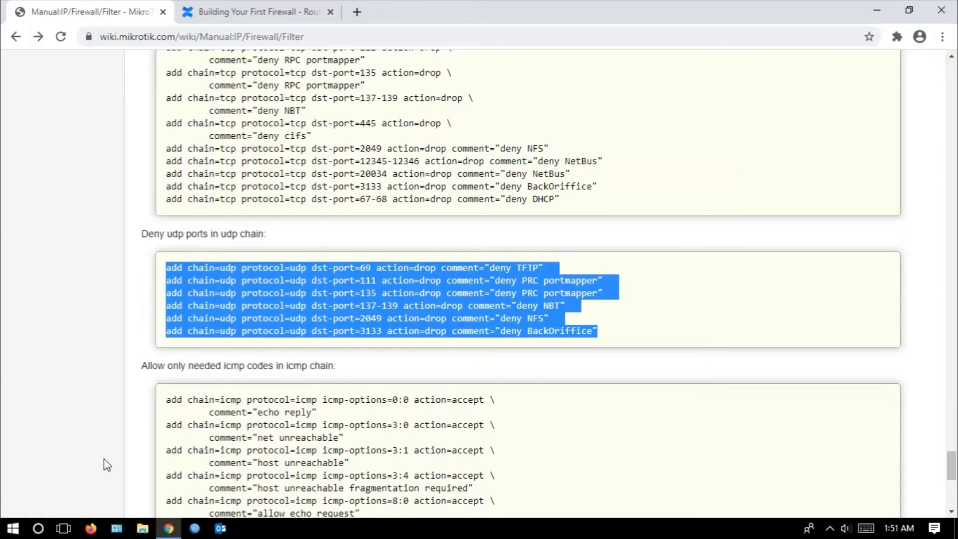
pyautogui.click(63, 529)
pyautogui.click(379, 478)
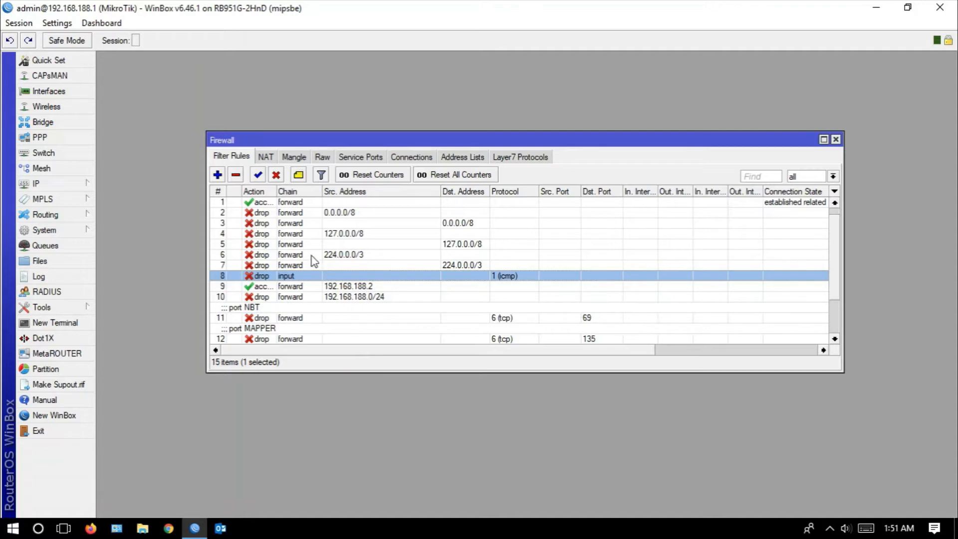
# Step: Open the router's system resources to check the CPU load
pyautogui.click(77, 232)
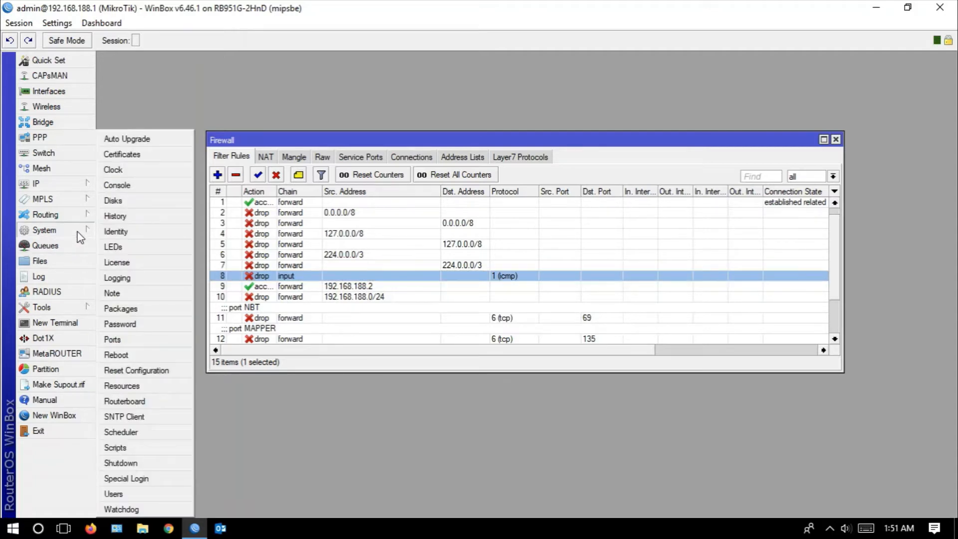
pyautogui.click(150, 389)
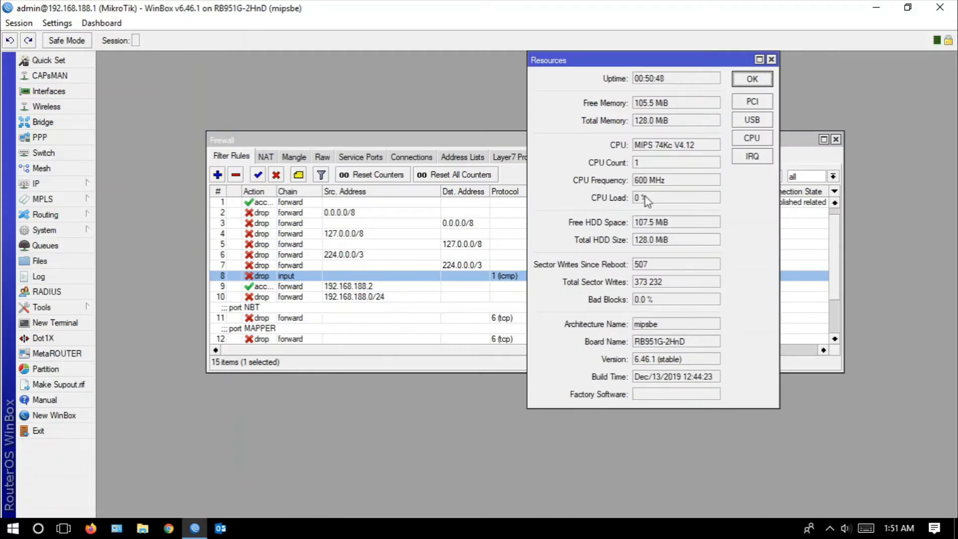
# Step: Close the router's resources and delete the four forward-chain tcp drop rules for ports 69, 135, 137-139 and 111
pyautogui.click(743, 82)
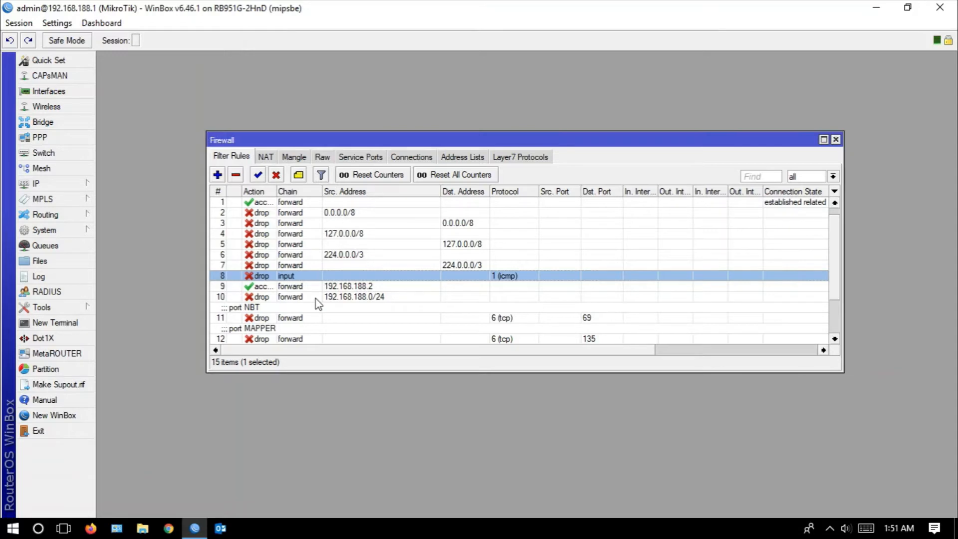
pyautogui.scroll(-2, 316, 299)
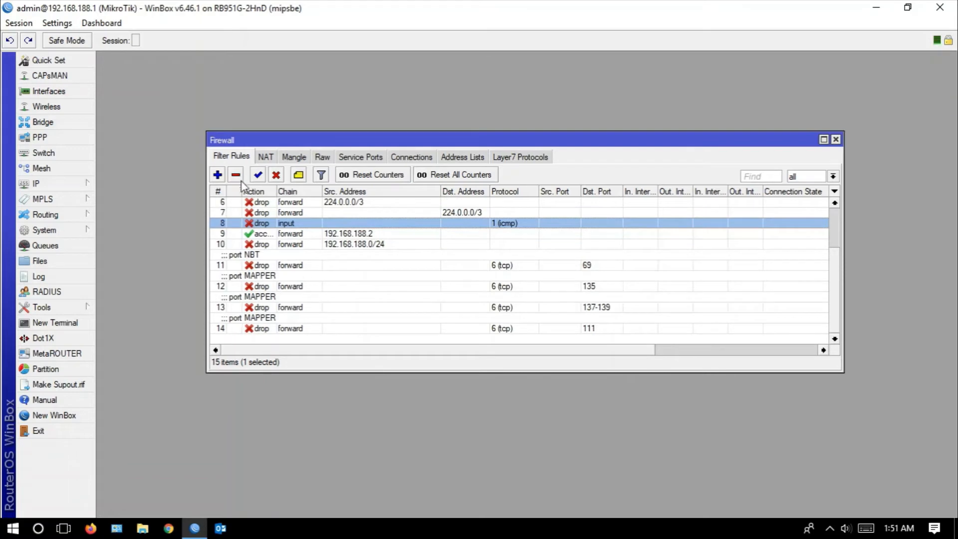
pyautogui.click(269, 267)
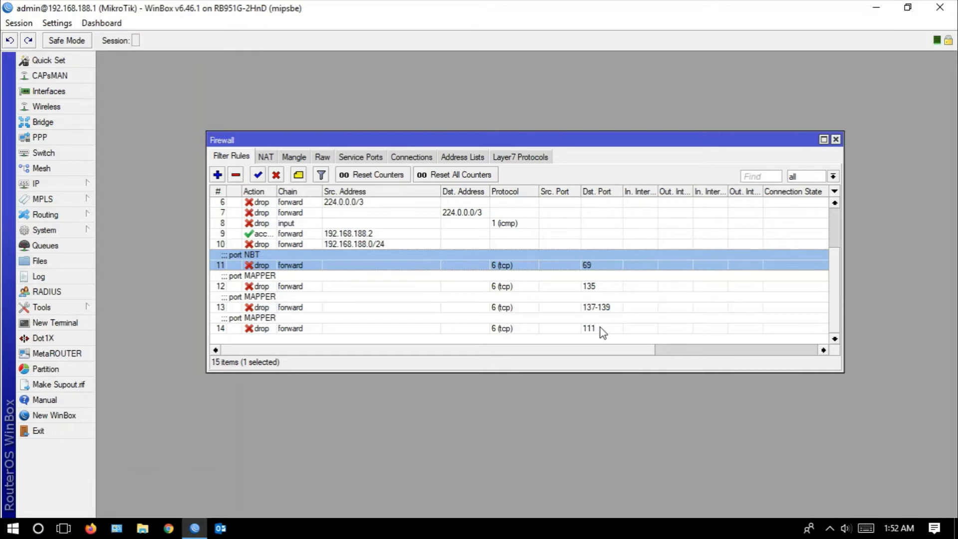
pyautogui.keyDown('shift'); pyautogui.click(270, 331); pyautogui.keyUp('shift')
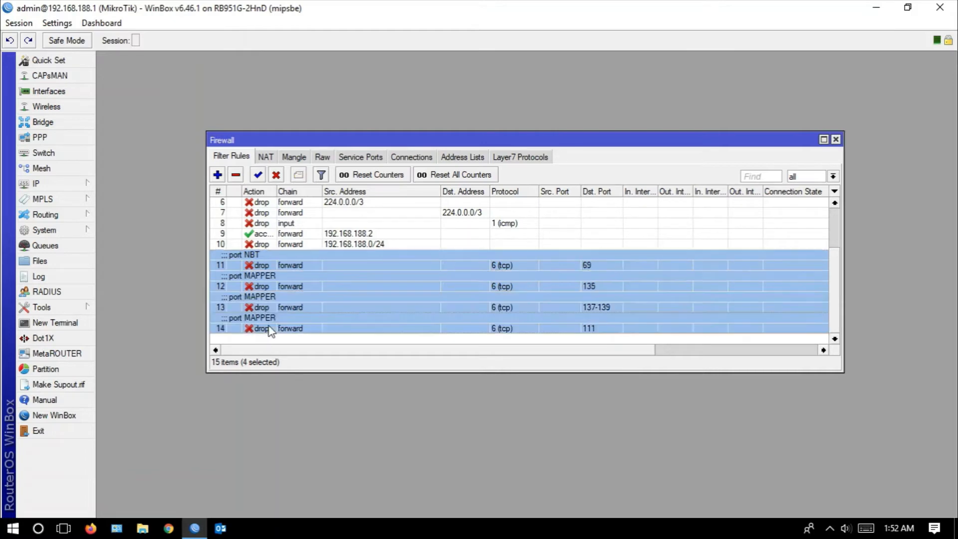
pyautogui.click(236, 176)
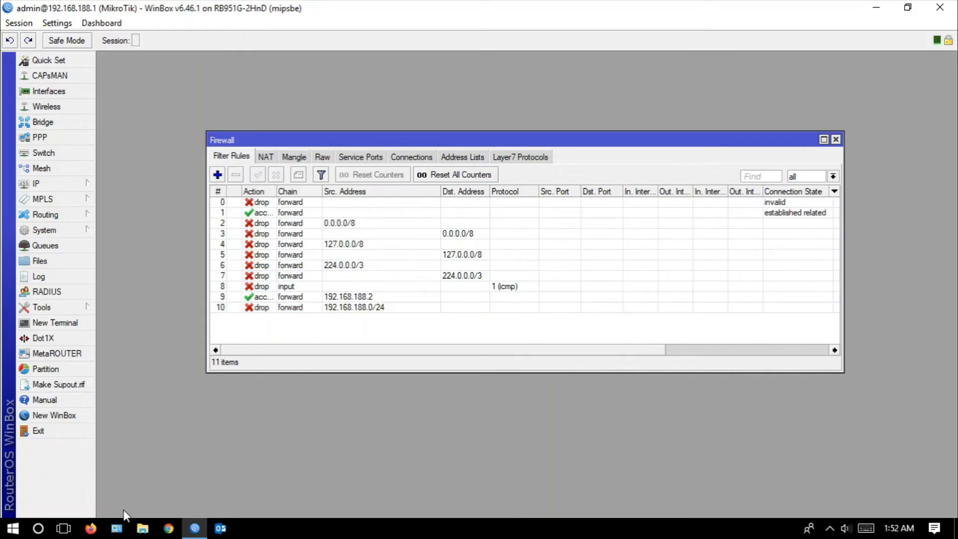
# Step: Switch to the MikroTik wiki in Chrome and examine the rules that make jumps to new chains, especially the tcp jump target
pyautogui.click(64, 529)
pyautogui.click(278, 488)
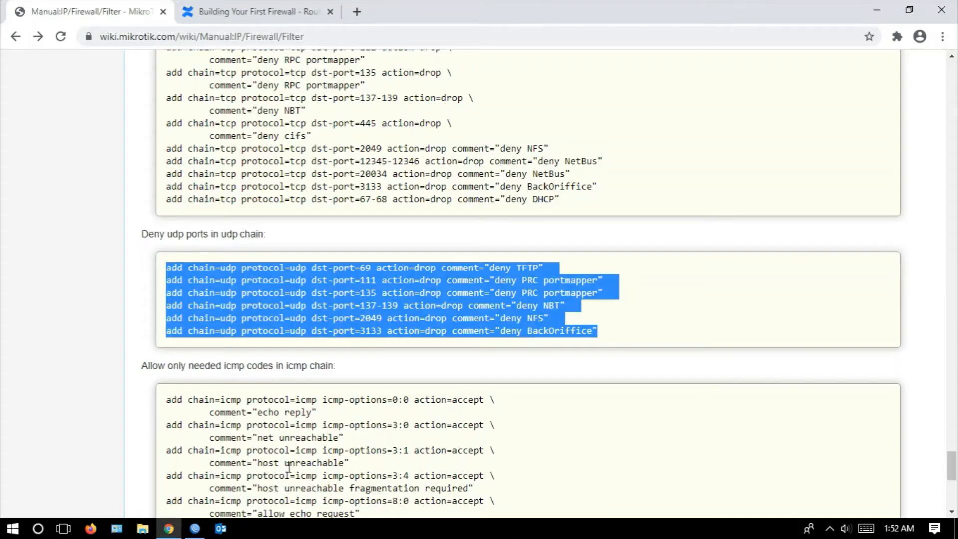
pyautogui.click(290, 274)
pyautogui.scroll(7, 295, 275)
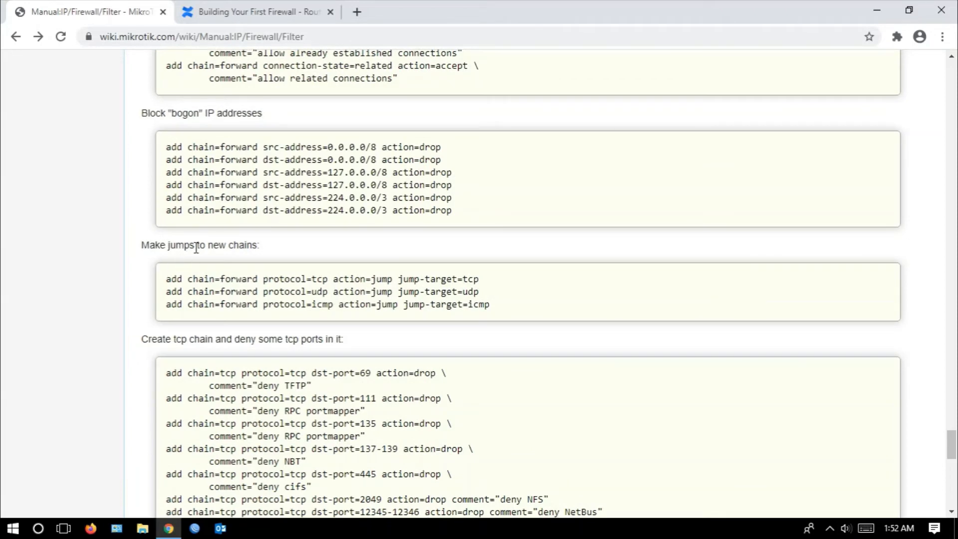
pyautogui.moveTo(198, 245); pyautogui.dragTo(267, 245)
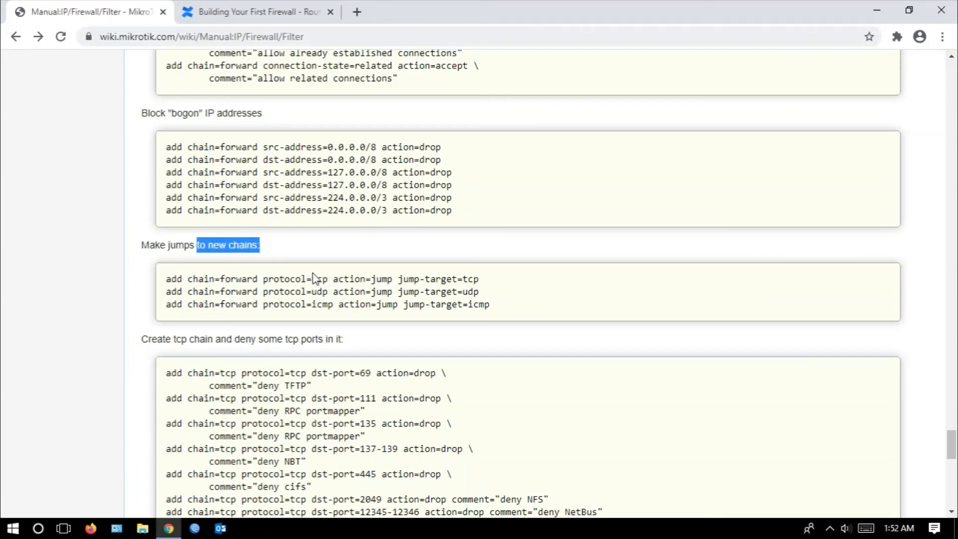
pyautogui.moveTo(167, 280); pyautogui.dragTo(484, 274)
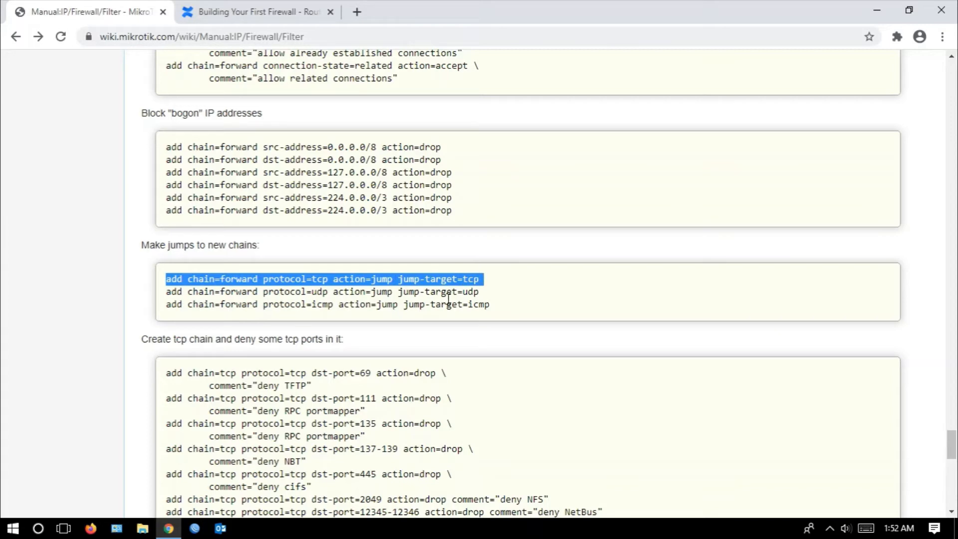
pyautogui.click(483, 279)
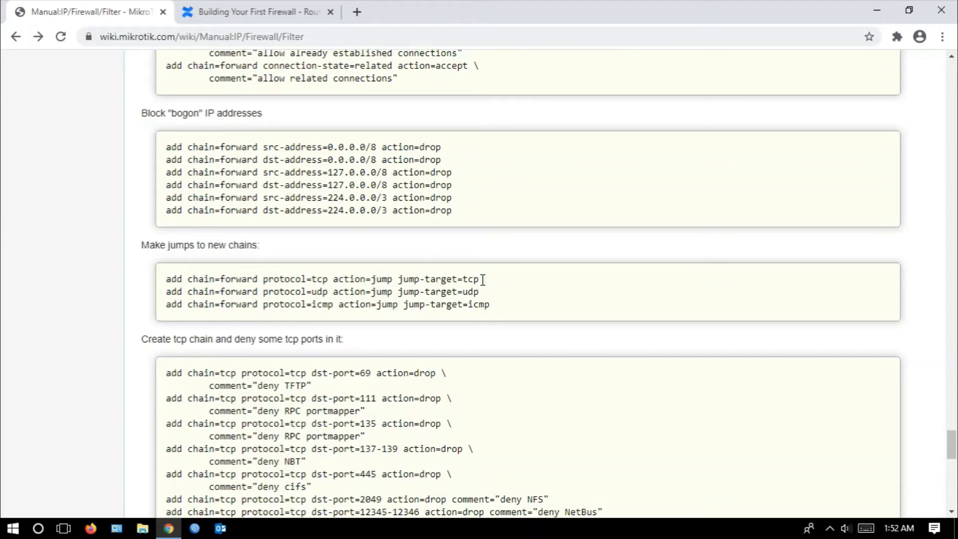
pyautogui.moveTo(401, 279); pyautogui.dragTo(484, 284)
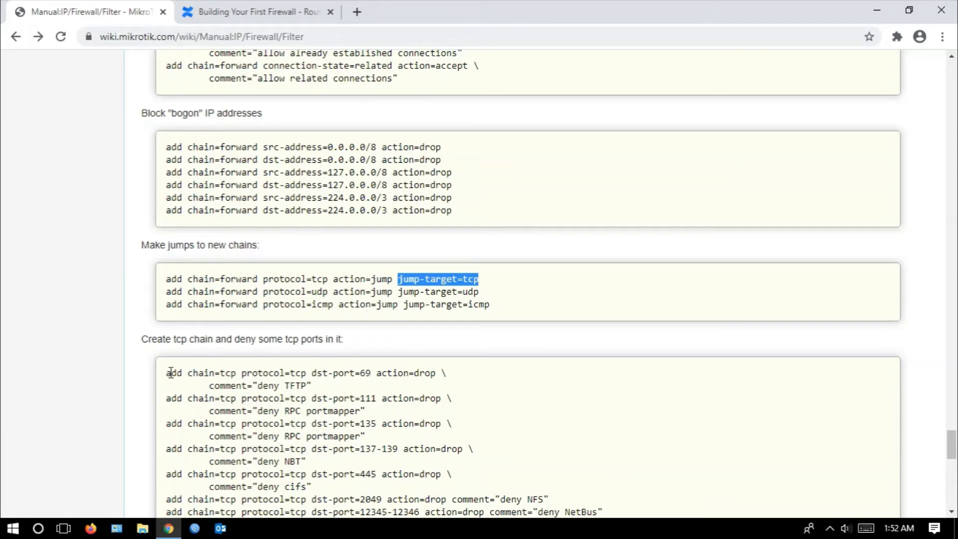
# Step: Compare the wiki's tcp and udp jump rules with the chains they target, and return to WinBox
pyautogui.moveTo(188, 374); pyautogui.dragTo(236, 374)
pyautogui.moveTo(399, 292); pyautogui.dragTo(478, 305)
pyautogui.scroll(-8, 281, 385)
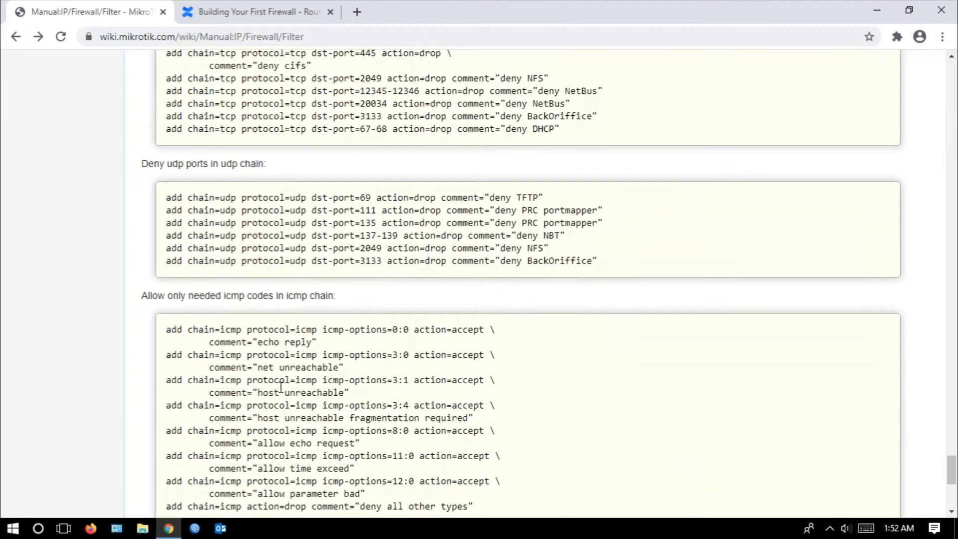
pyautogui.moveTo(189, 199); pyautogui.dragTo(235, 200)
pyautogui.scroll(2, 252, 267)
pyautogui.scroll(4, 253, 267)
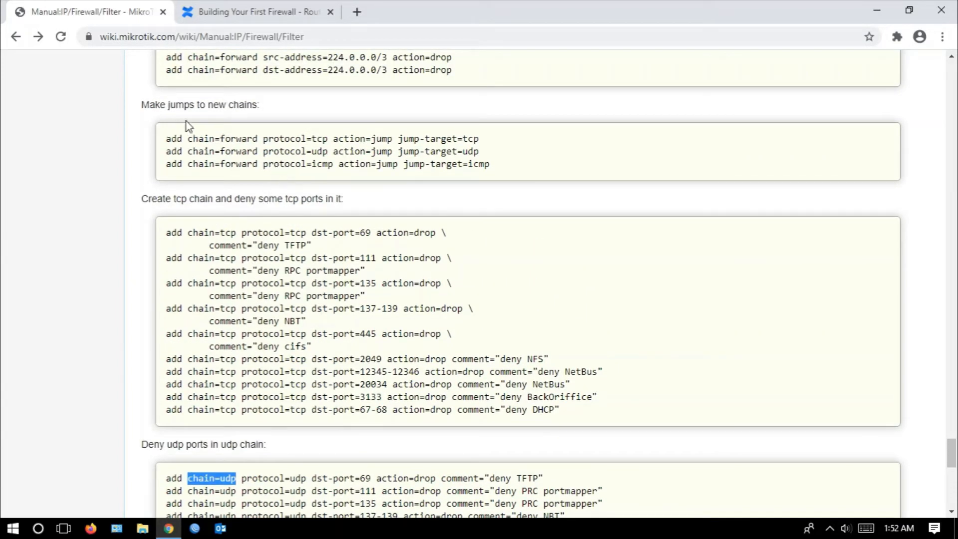
pyautogui.moveTo(311, 138); pyautogui.dragTo(329, 136)
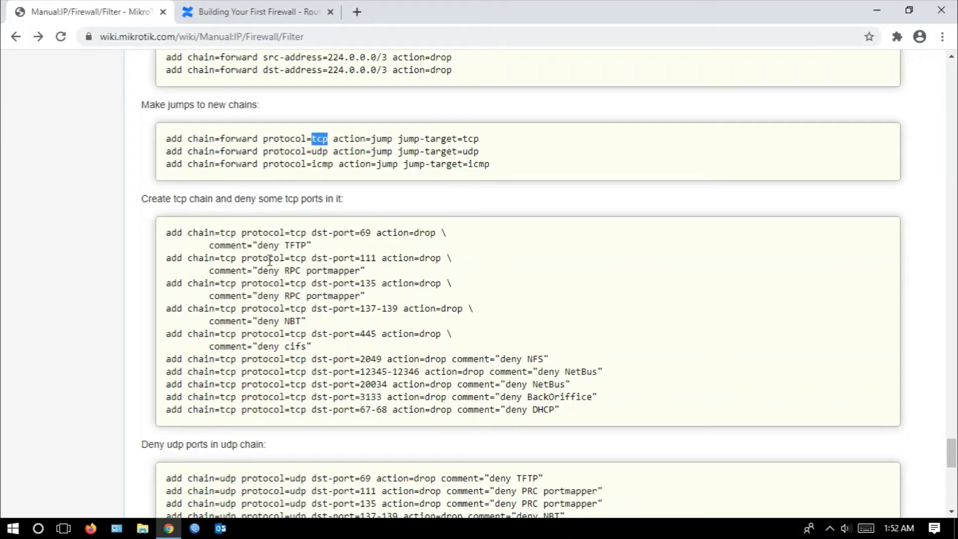
pyautogui.click(63, 529)
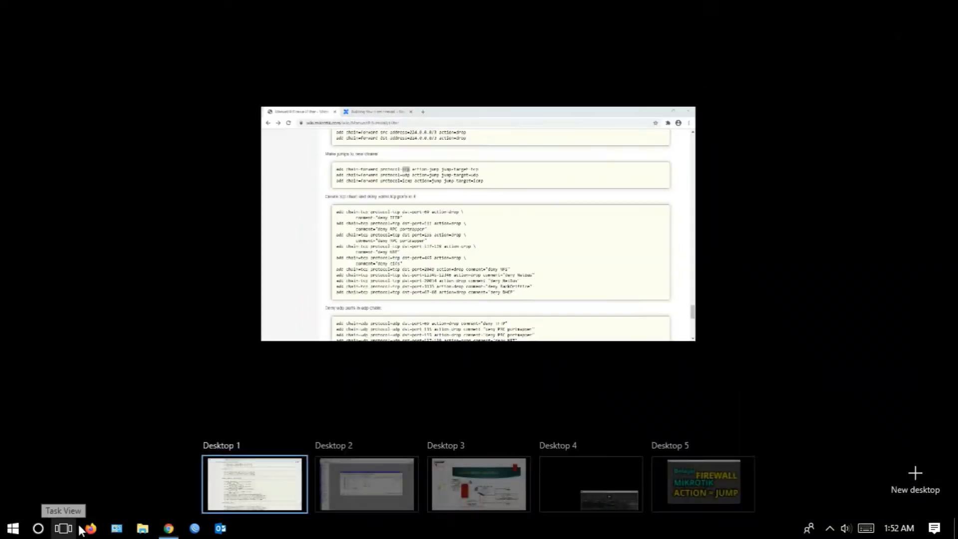
pyautogui.click(368, 493)
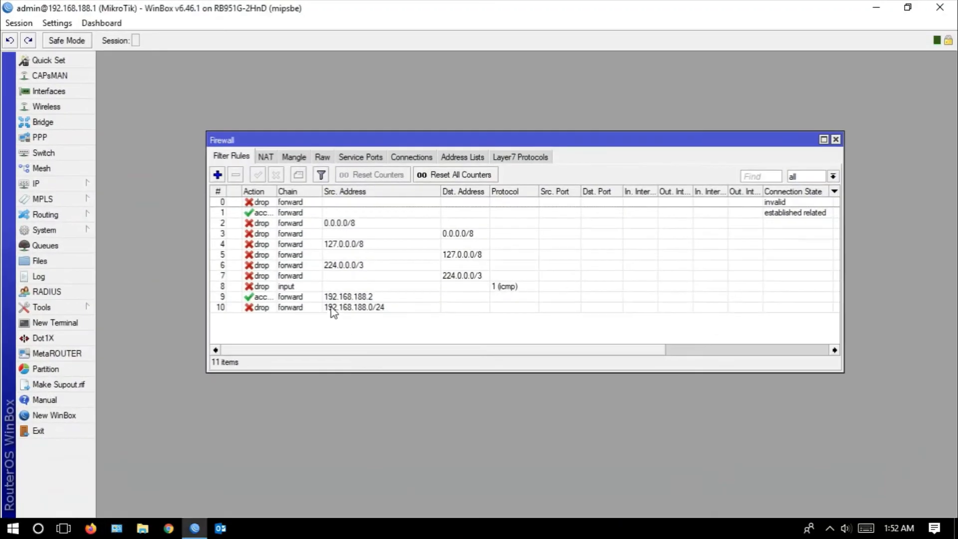
# Step: Add a forward-chain firewall filter rule with action jump and jump target BLOK-TCP, and apply it
pyautogui.click(218, 175)
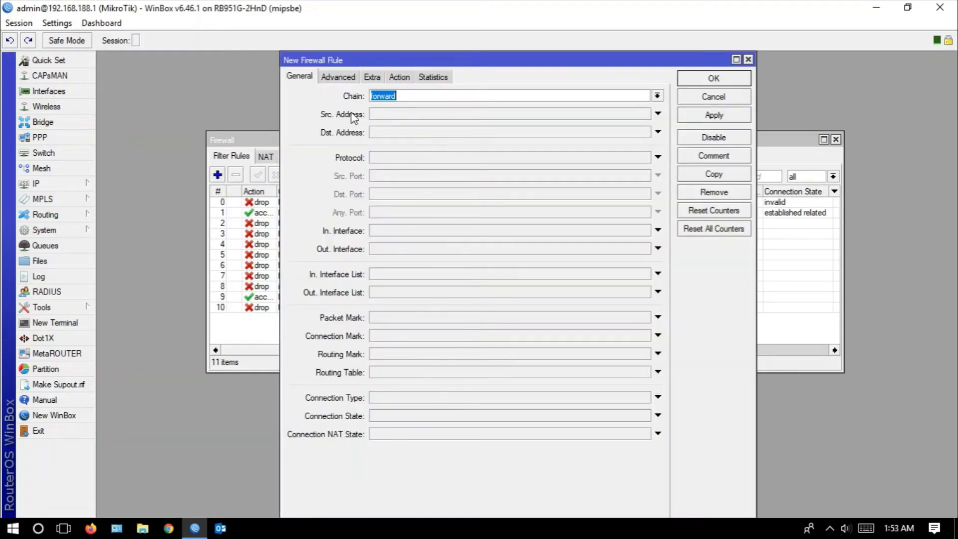
pyautogui.moveTo(379, 62)
pyautogui.mouseDown()
pyautogui.moveTo(416, 62)
pyautogui.moveTo(322, 85)
pyautogui.moveTo(397, 73)
pyautogui.moveTo(366, 69)
pyautogui.moveTo(381, 74)
pyautogui.moveTo(368, 60)
pyautogui.mouseUp()
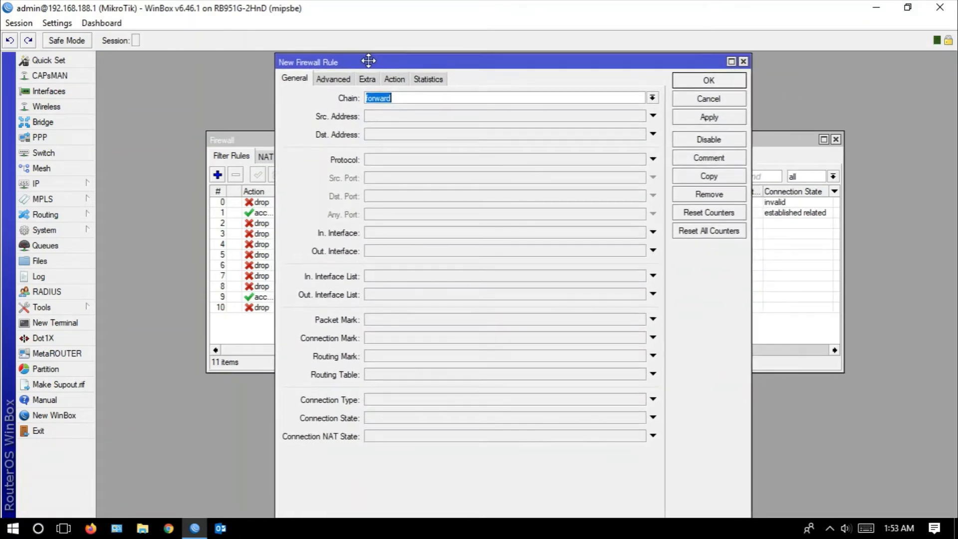
pyautogui.click(394, 79)
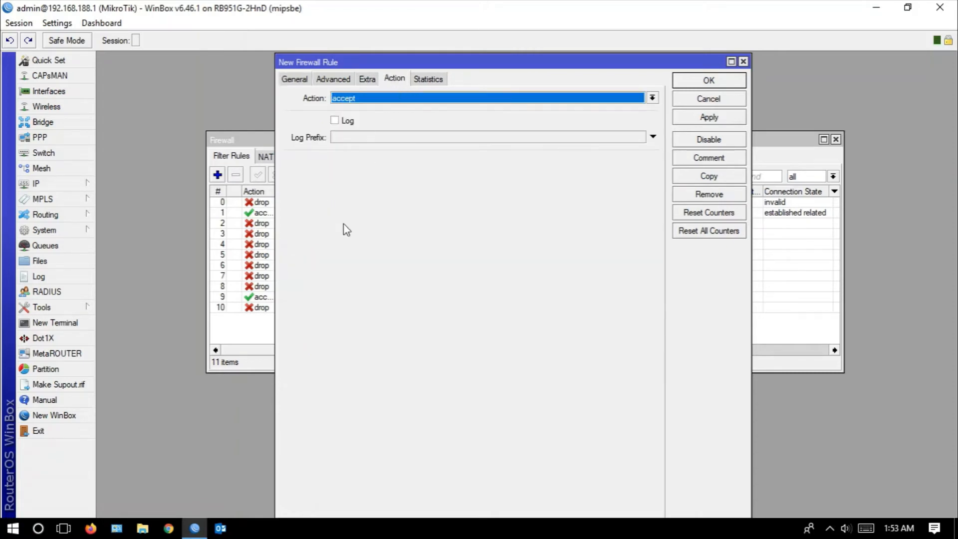
pyautogui.click(406, 99)
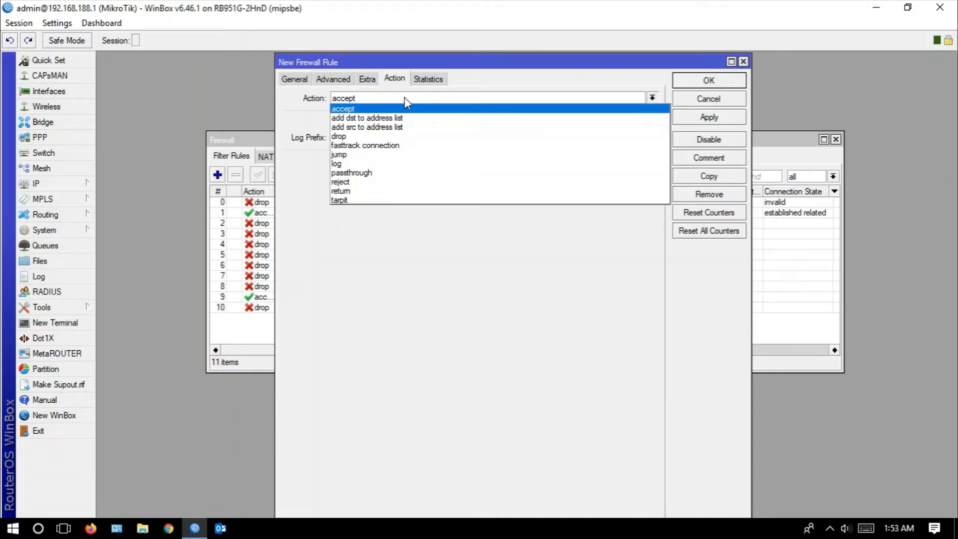
pyautogui.click(353, 157)
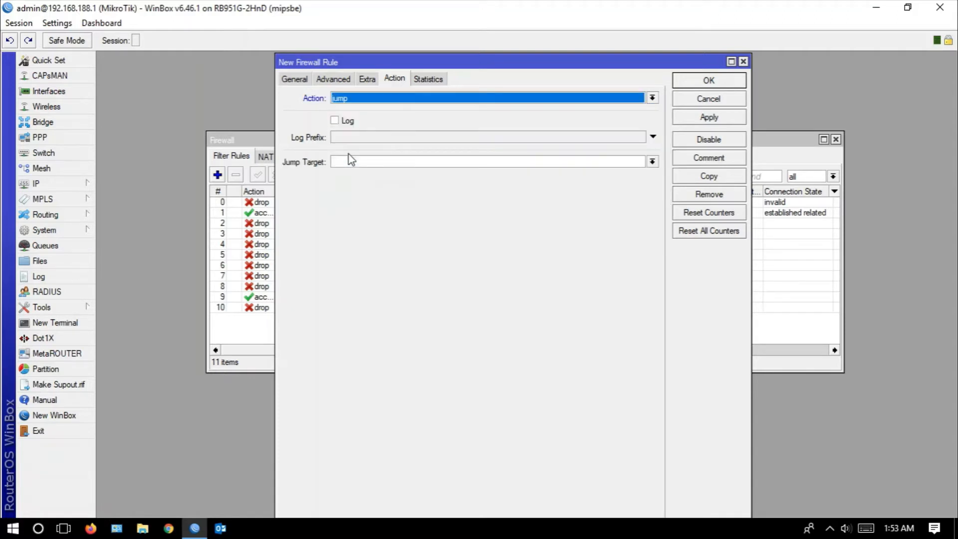
pyautogui.click(343, 162)
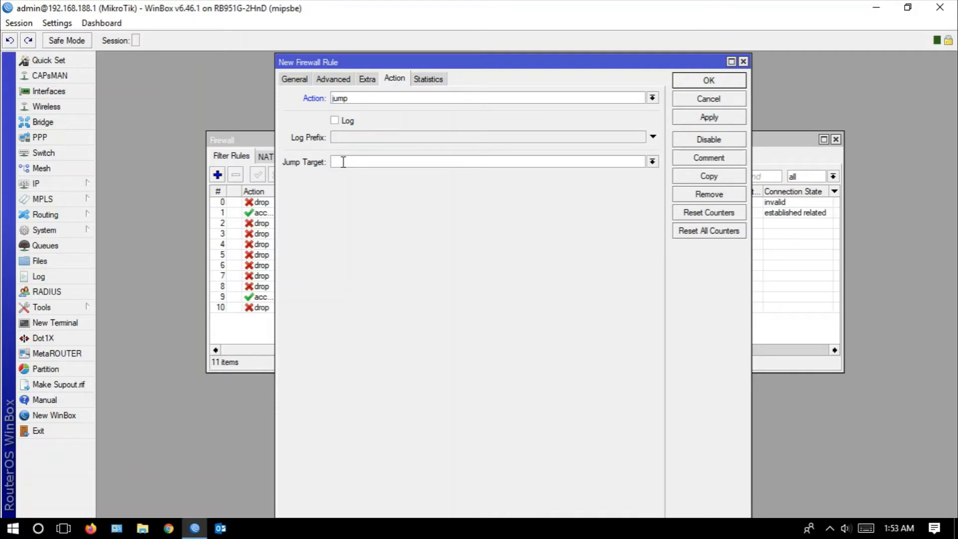
pyautogui.write('tc')
pyautogui.press('BackSpace')
pyautogui.write('BLOK-TCP')
pyautogui.click(687, 115)
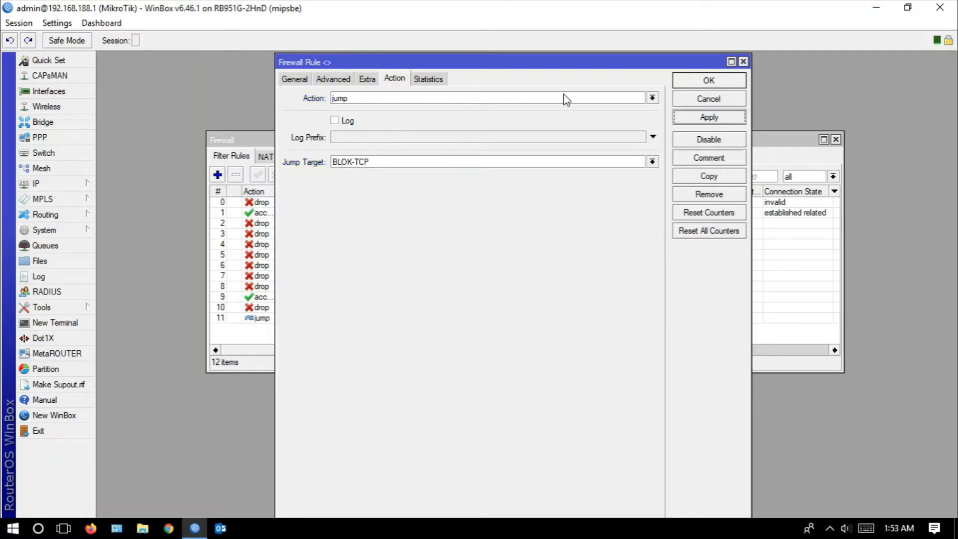
# Step: Set the jump rule's protocol to 6 (tcp), save it, and move it directly below the established/related accept rule
pyautogui.click(299, 79)
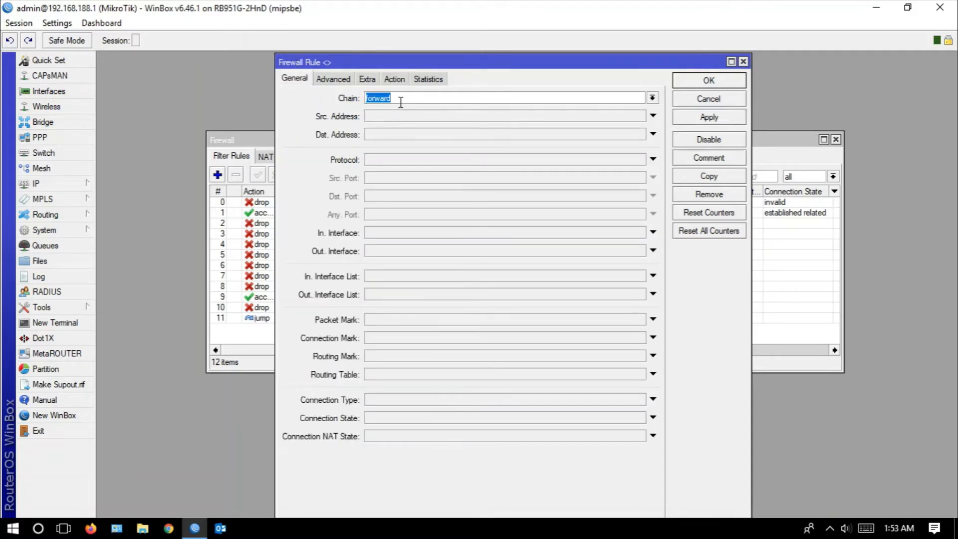
pyautogui.click(408, 161)
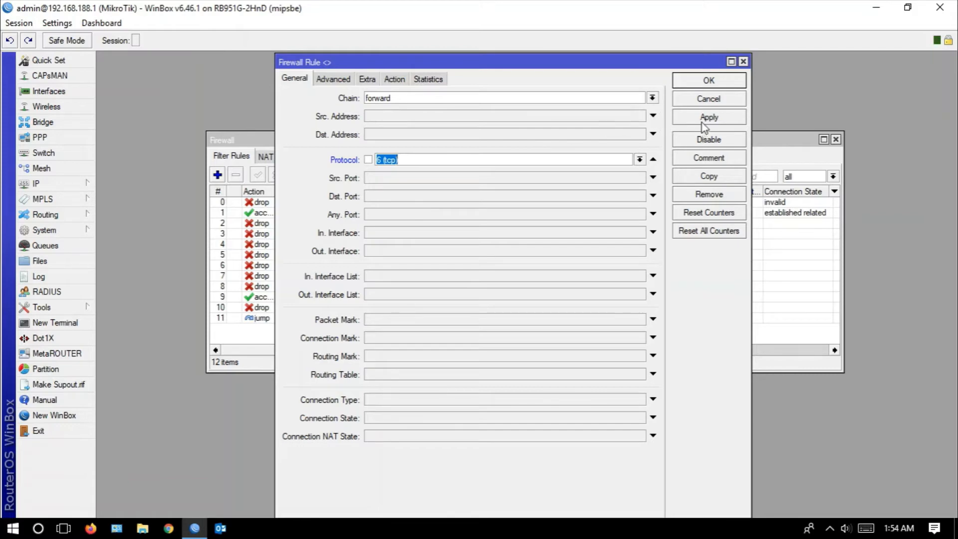
pyautogui.click(395, 78)
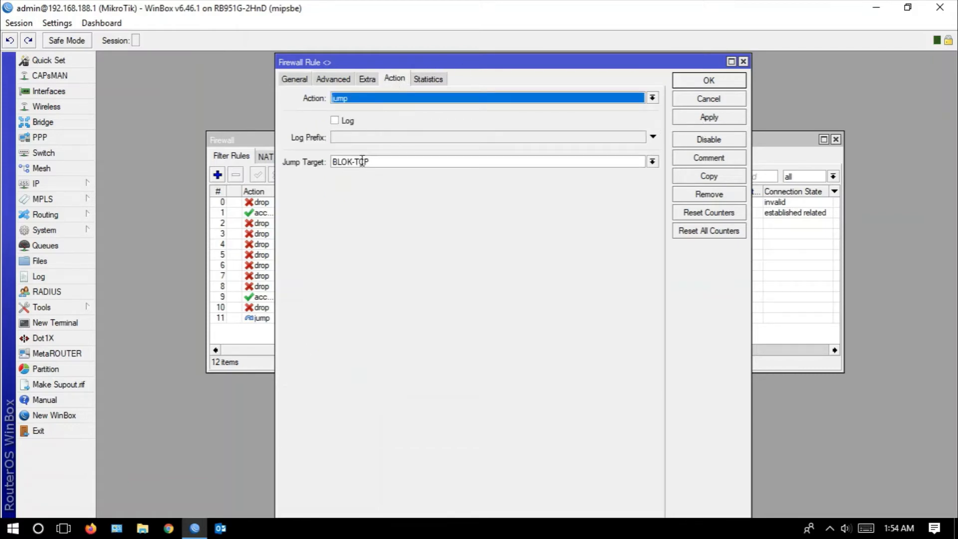
pyautogui.click(294, 79)
pyautogui.click(689, 118)
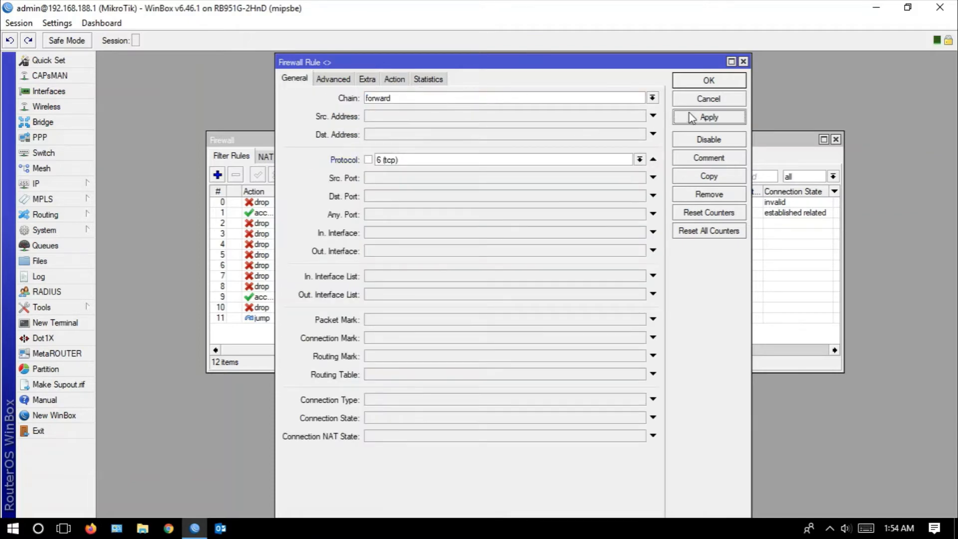
pyautogui.click(692, 85)
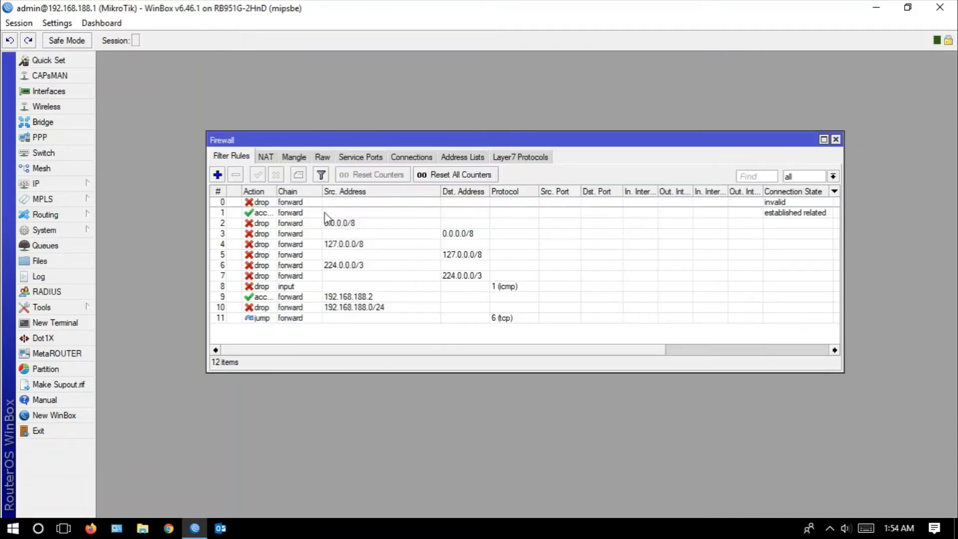
pyautogui.click(278, 318)
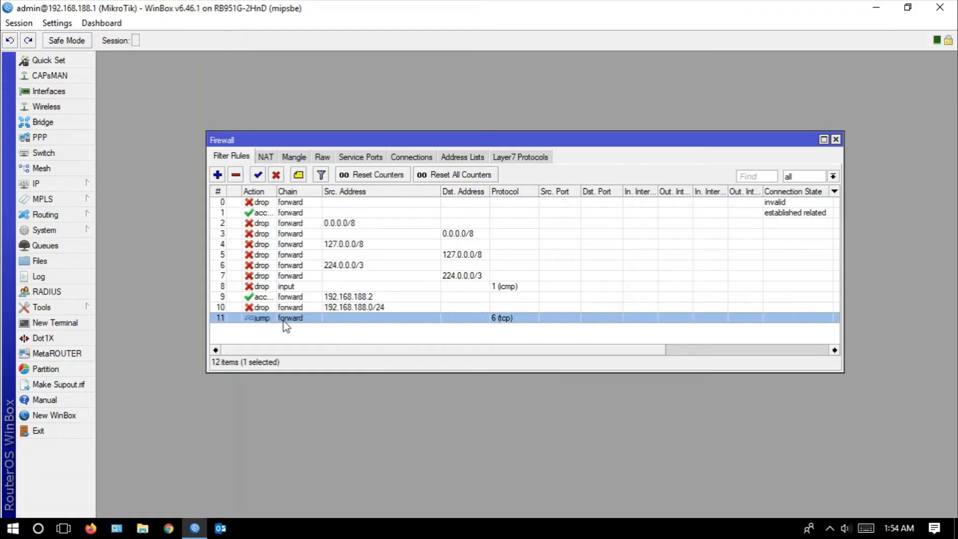
pyautogui.moveTo(284, 322); pyautogui.dragTo(290, 225)
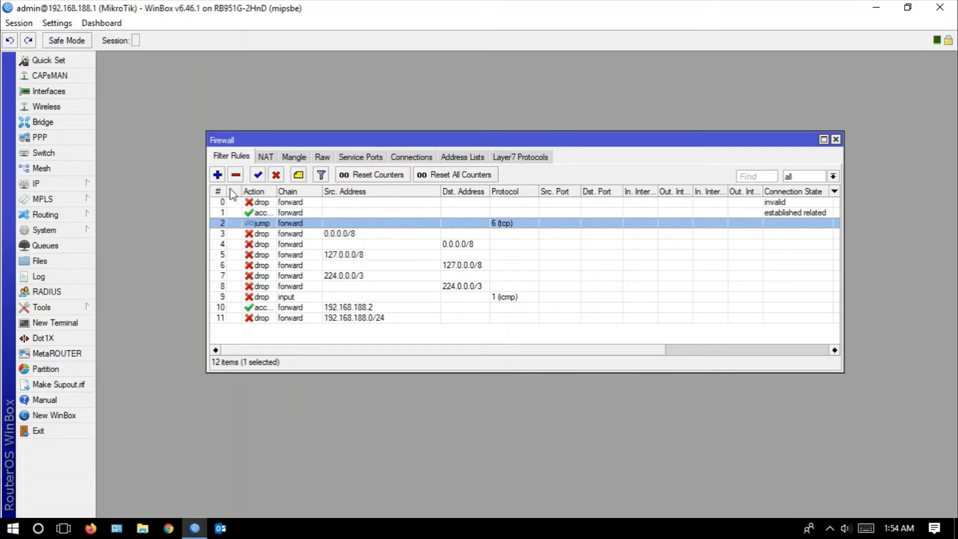
# Step: Start a new filter rule in chain BLOK-TCP with protocol 6 (tcp) and destination port 69
pyautogui.click(217, 176)
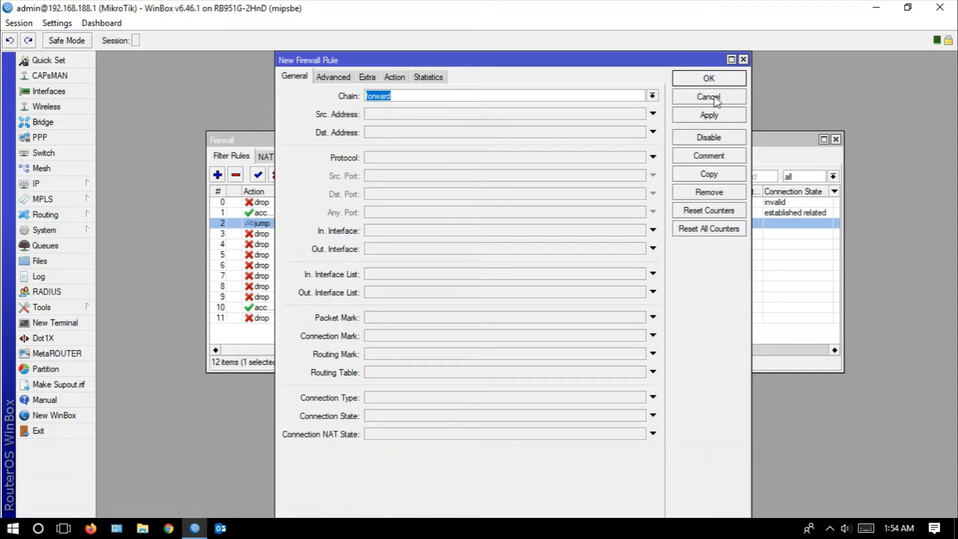
pyautogui.click(654, 96)
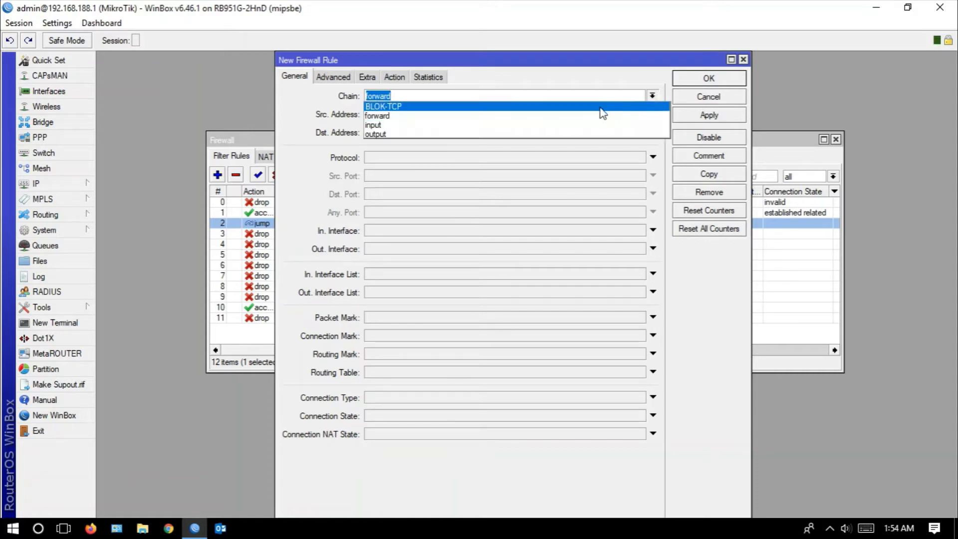
pyautogui.click(458, 107)
pyautogui.moveTo(478, 61); pyautogui.dragTo(636, 52)
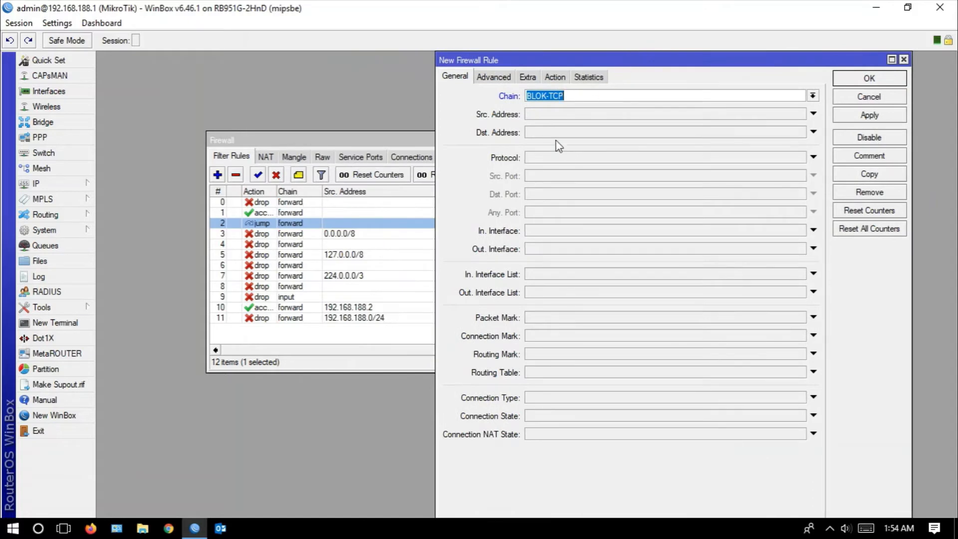
pyautogui.click(576, 95)
pyautogui.click(559, 157)
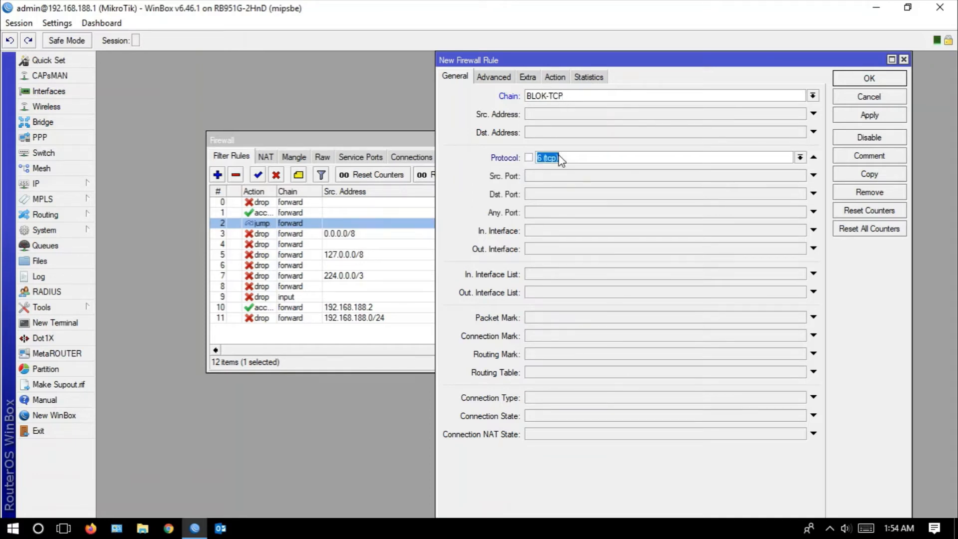
pyautogui.click(568, 196)
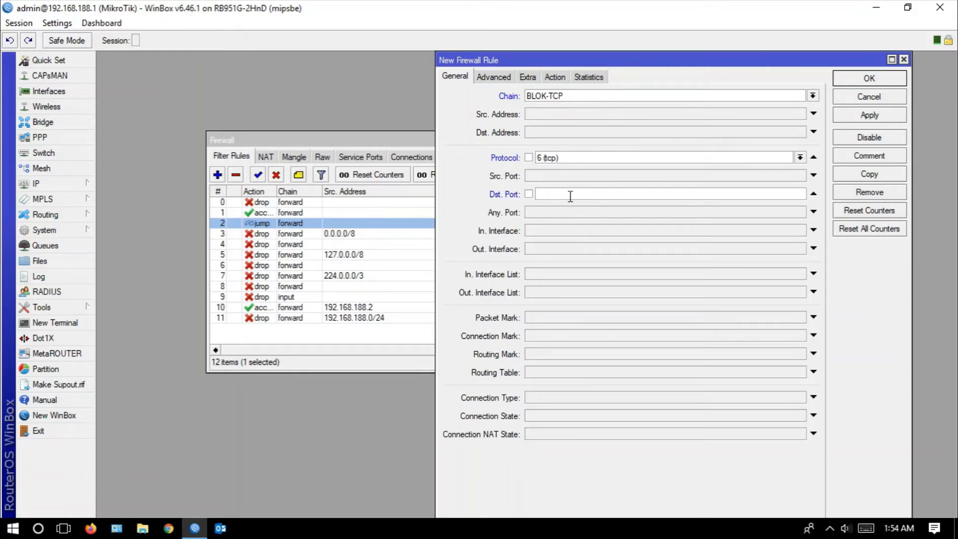
pyautogui.write('69')
# Step: Set the new BLOK-TCP rule's action to drop and save the rule
pyautogui.click(556, 77)
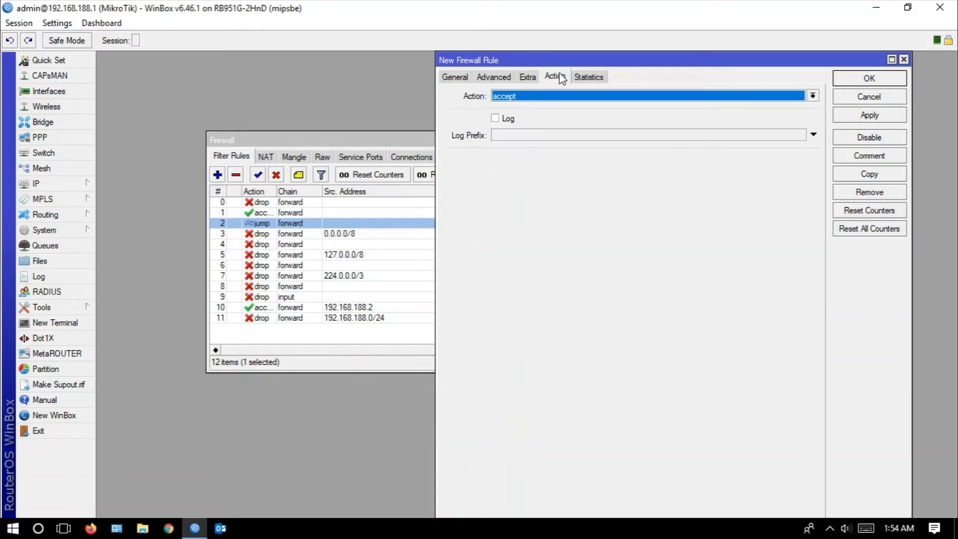
pyautogui.click(555, 97)
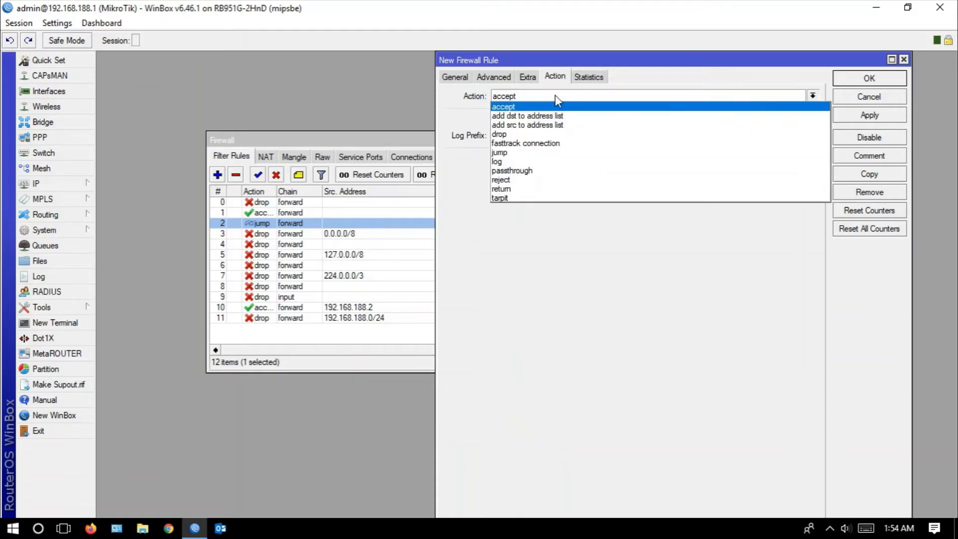
pyautogui.click(552, 132)
pyautogui.click(871, 116)
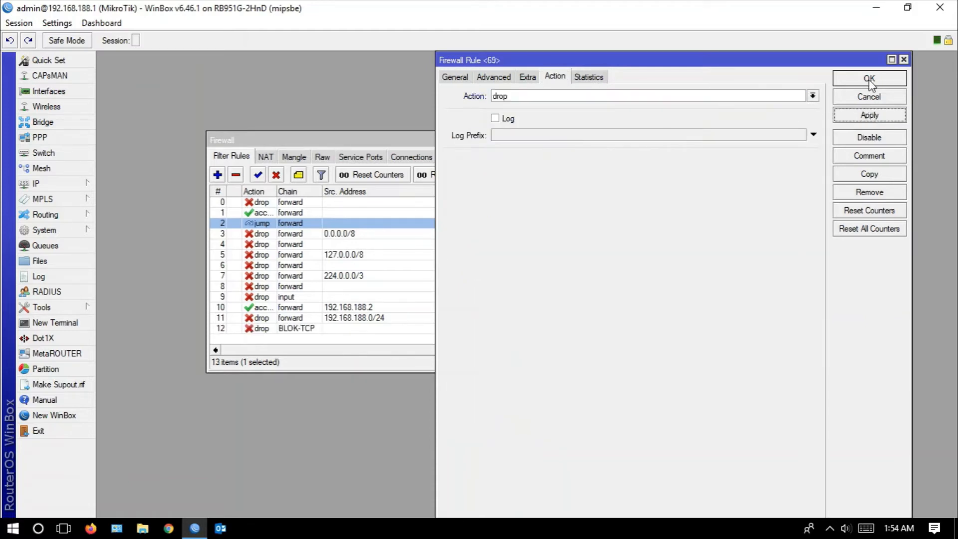
pyautogui.click(870, 79)
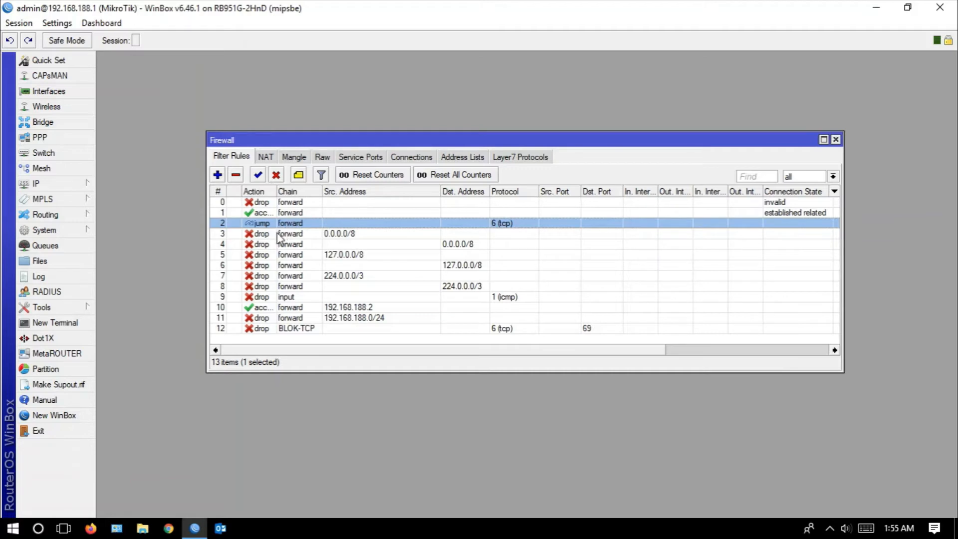
# Step: Compare the forward-chain rules down to the 224.0.0.0/3 drops with the BLOK-TCP rule at the end of the list
pyautogui.click(281, 298)
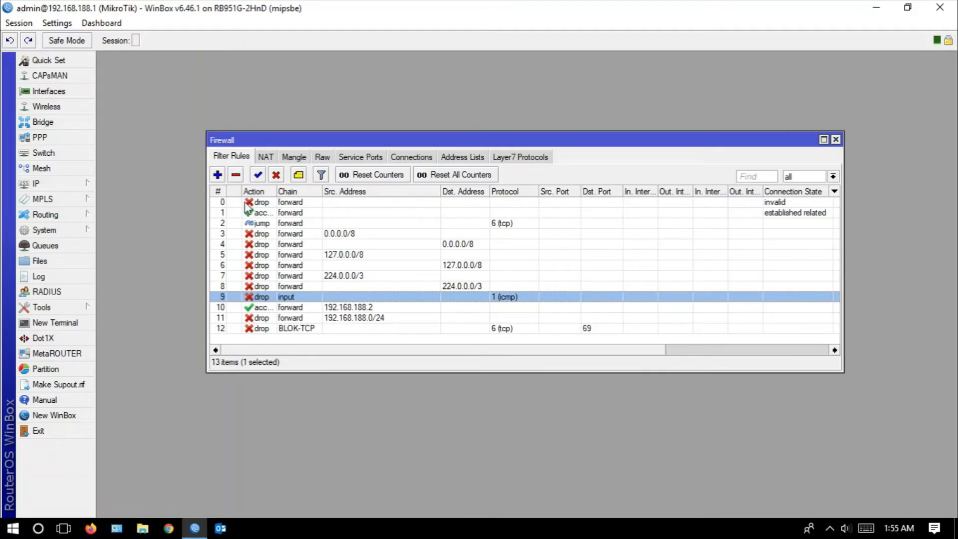
pyautogui.click(223, 288)
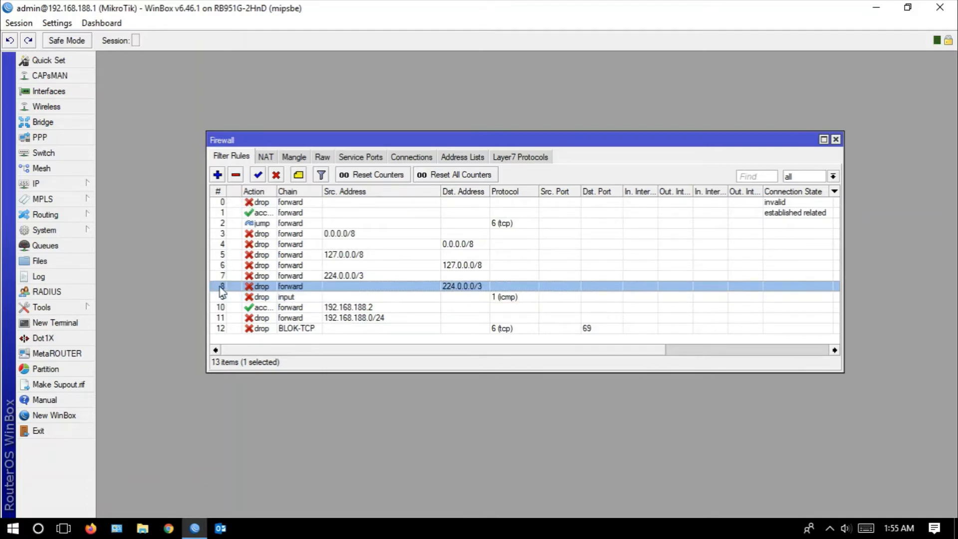
pyautogui.keyDown('shift'); pyautogui.click(259, 205); pyautogui.keyUp('shift')
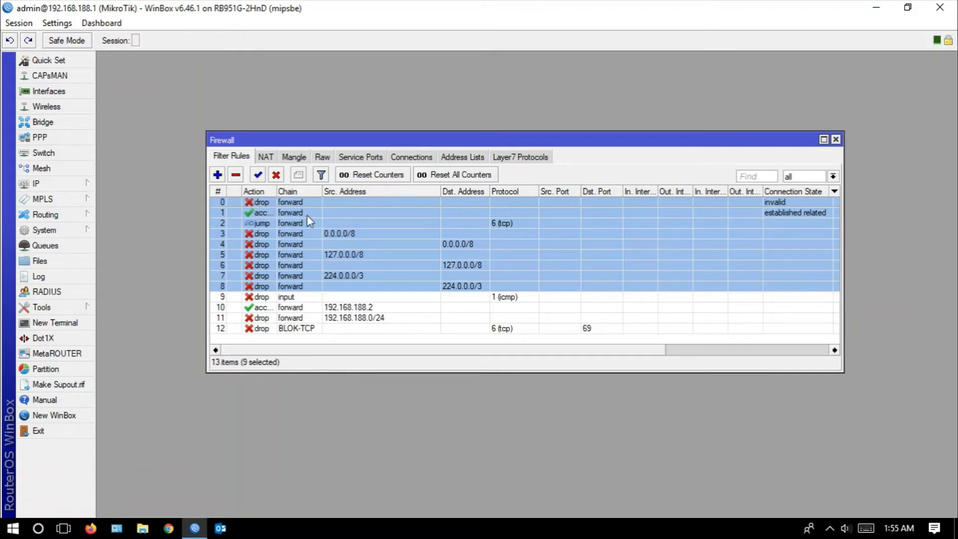
pyautogui.click(303, 329)
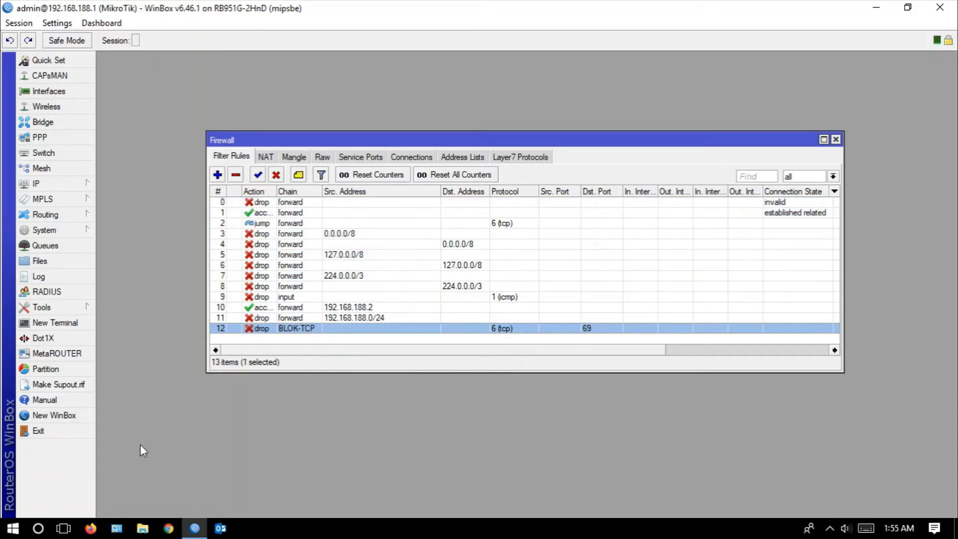
# Step: Switch to the MikroTik wiki in Chrome, examine the destination ports denied in the tcp chain, and return to WinBox
pyautogui.click(71, 534)
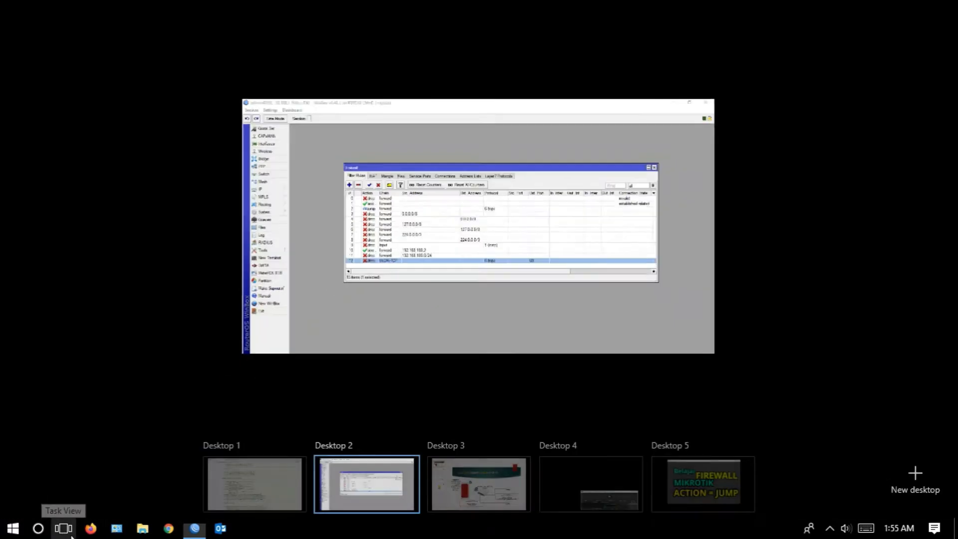
pyautogui.click(289, 487)
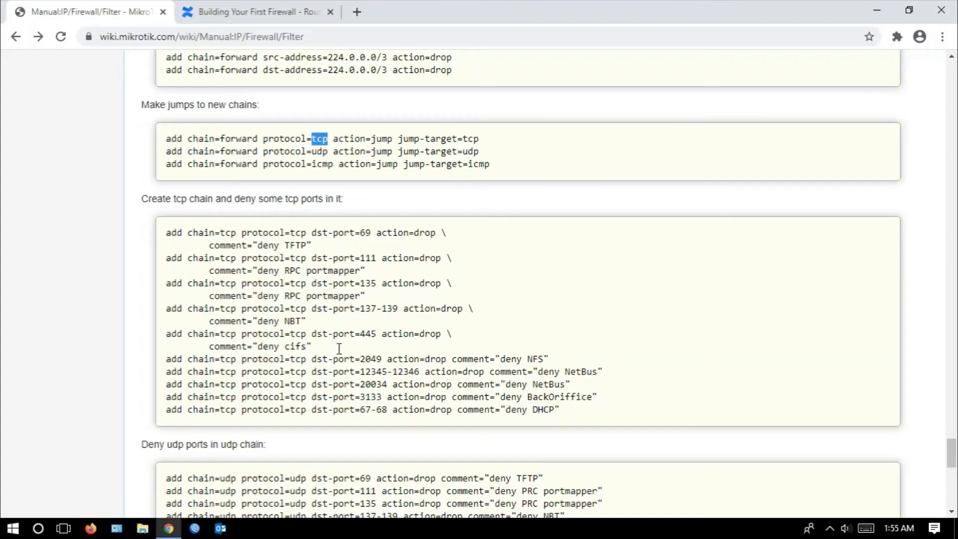
pyautogui.scroll(-1, 384, 250)
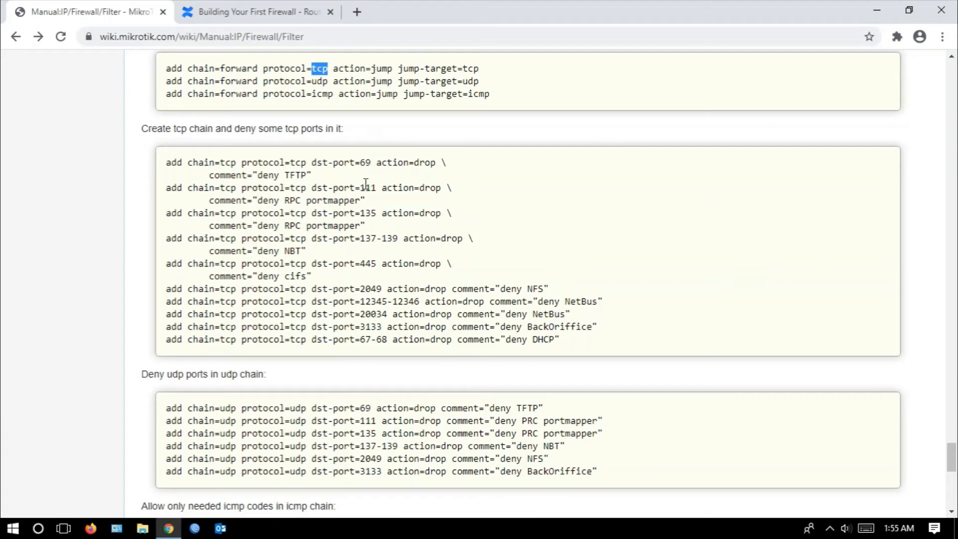
pyautogui.moveTo(366, 189); pyautogui.dragTo(402, 239)
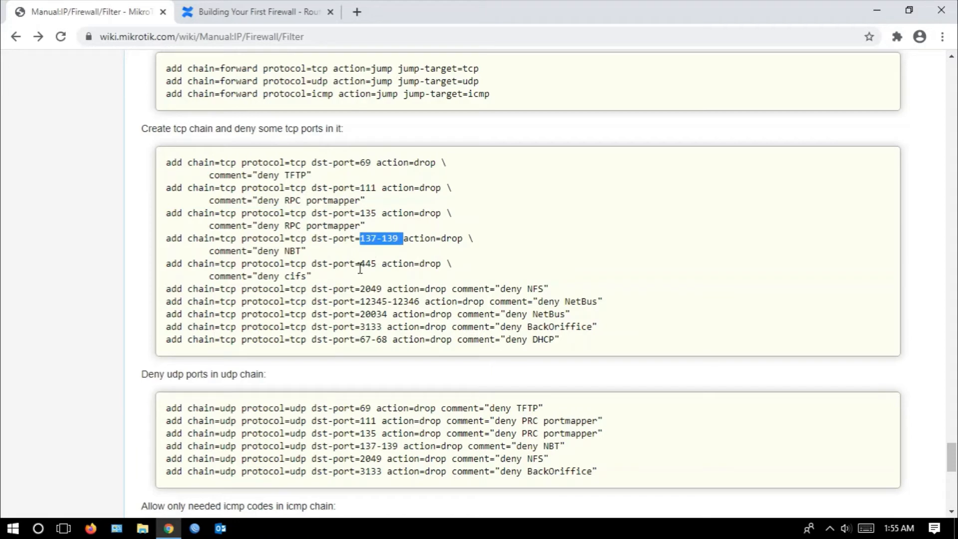
pyautogui.moveTo(361, 264); pyautogui.dragTo(382, 264)
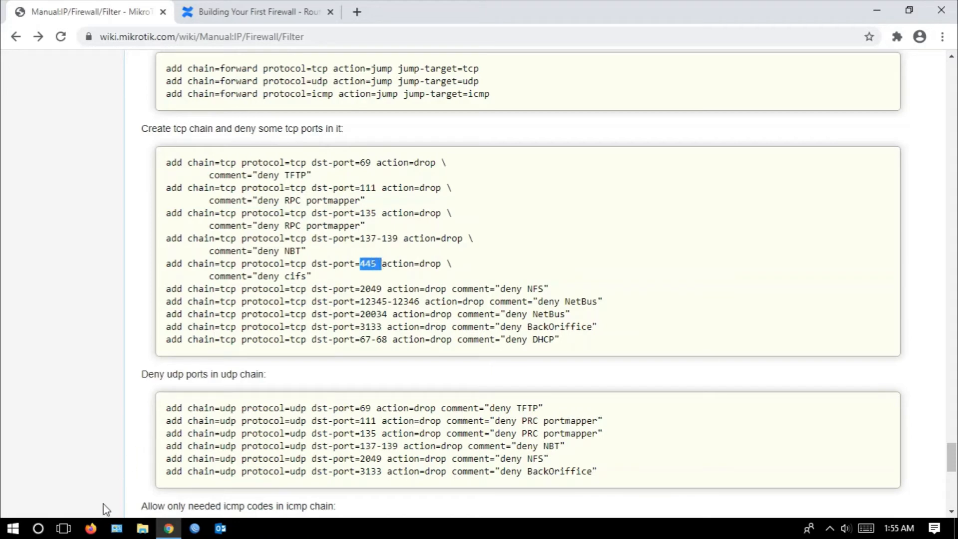
pyautogui.click(64, 528)
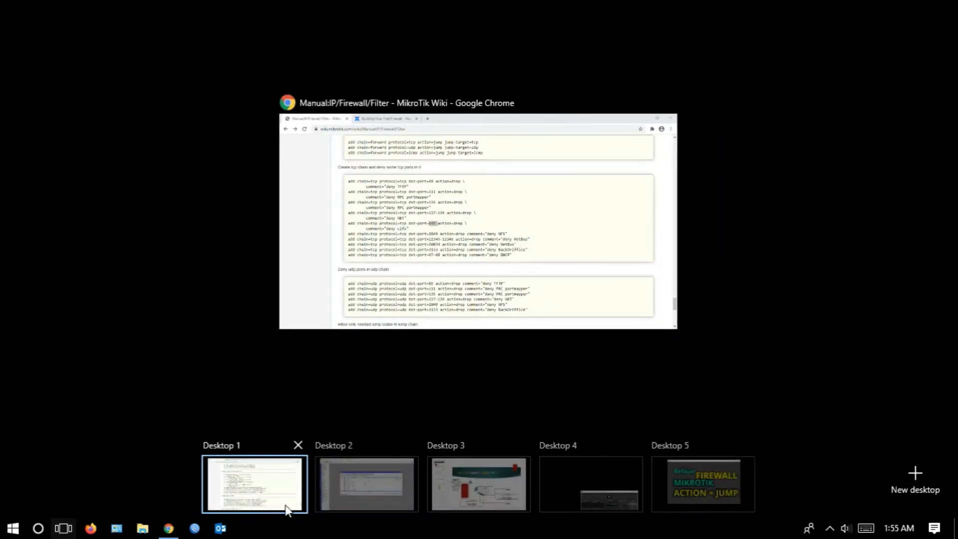
pyautogui.click(368, 501)
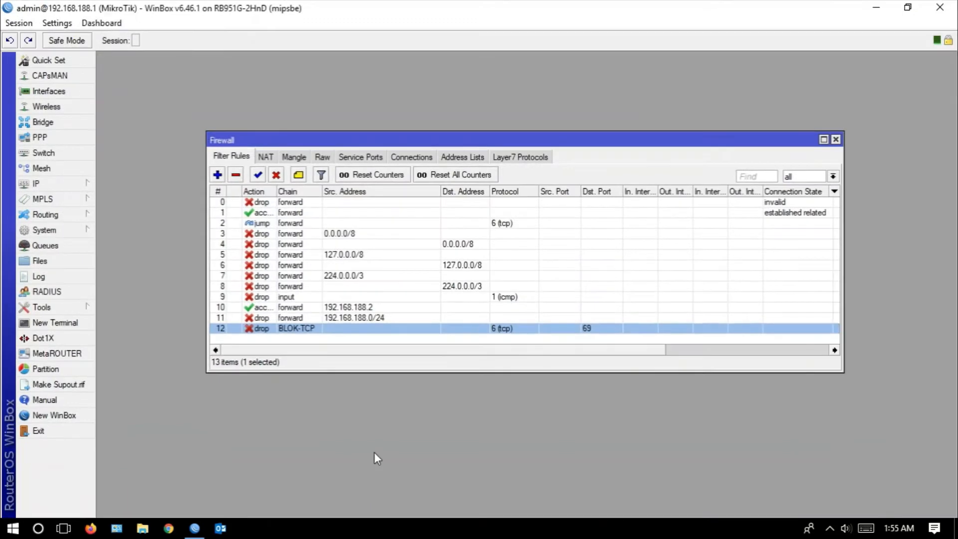
# Step: Copy the BLOK-TCP drop rule for port 69, set the copy's destination port to 111, and apply it
pyautogui.doubleClick(306, 329)
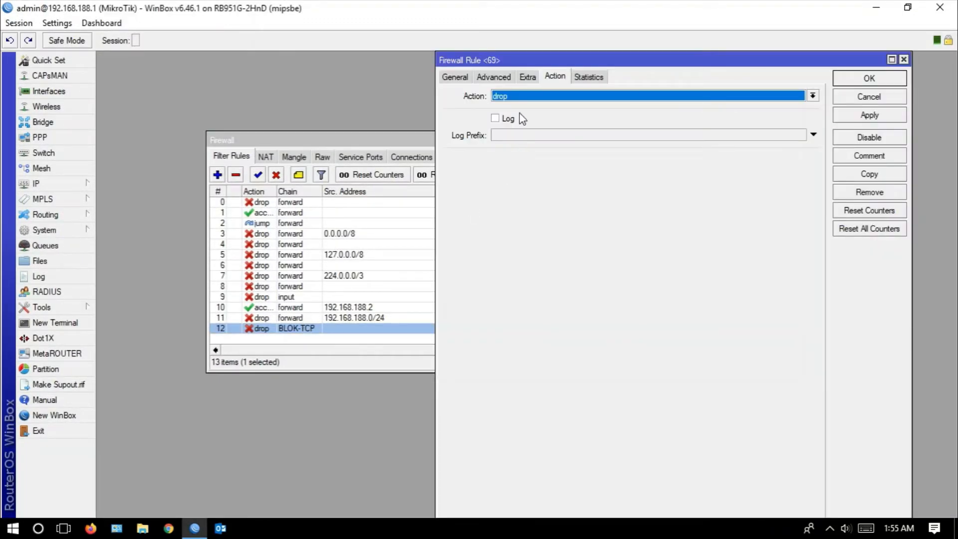
pyautogui.click(871, 174)
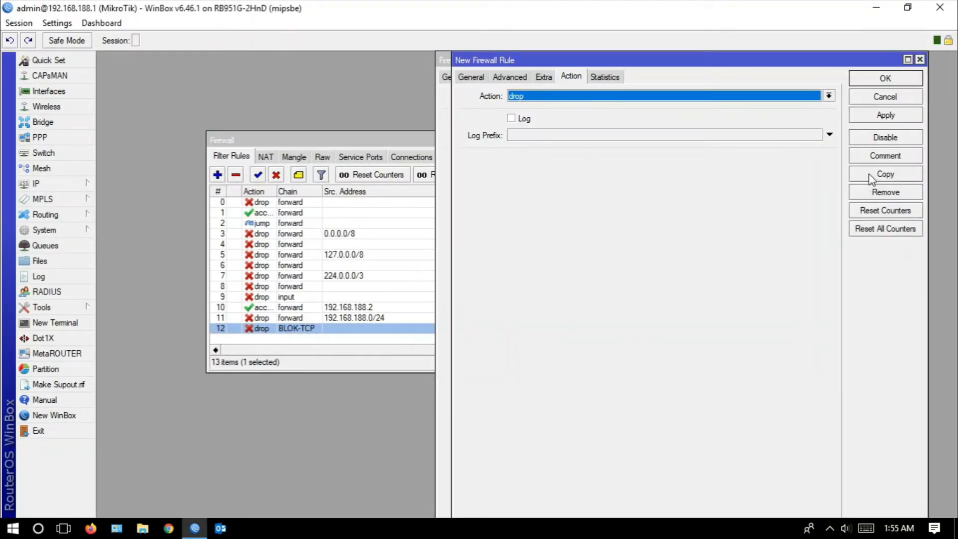
pyautogui.click(479, 82)
pyautogui.click(580, 194)
pyautogui.press('BackSpace')
pyautogui.press('BackSpace')
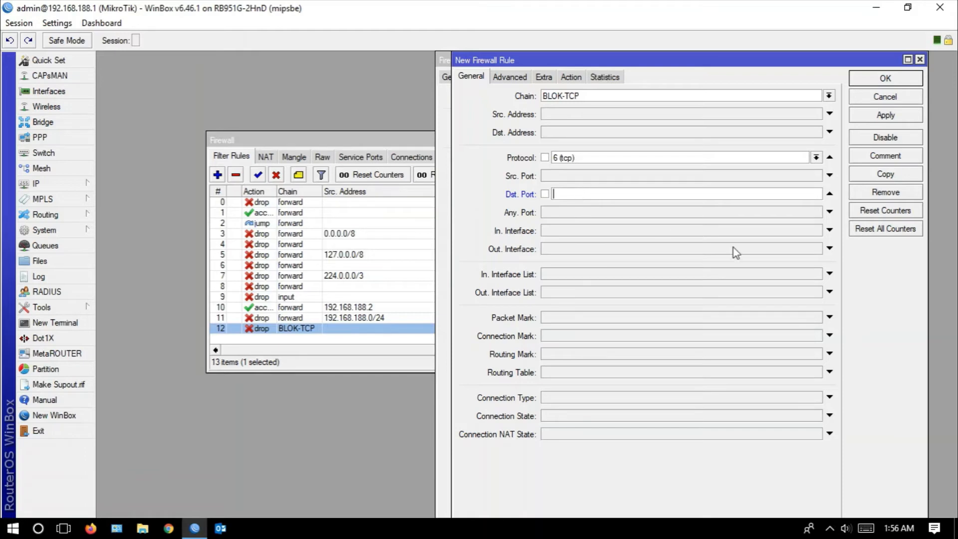
pyautogui.write('1')
pyautogui.write('35')
pyautogui.press('BackSpace')
pyautogui.press('BackSpace')
pyautogui.write('11')
pyautogui.click(876, 117)
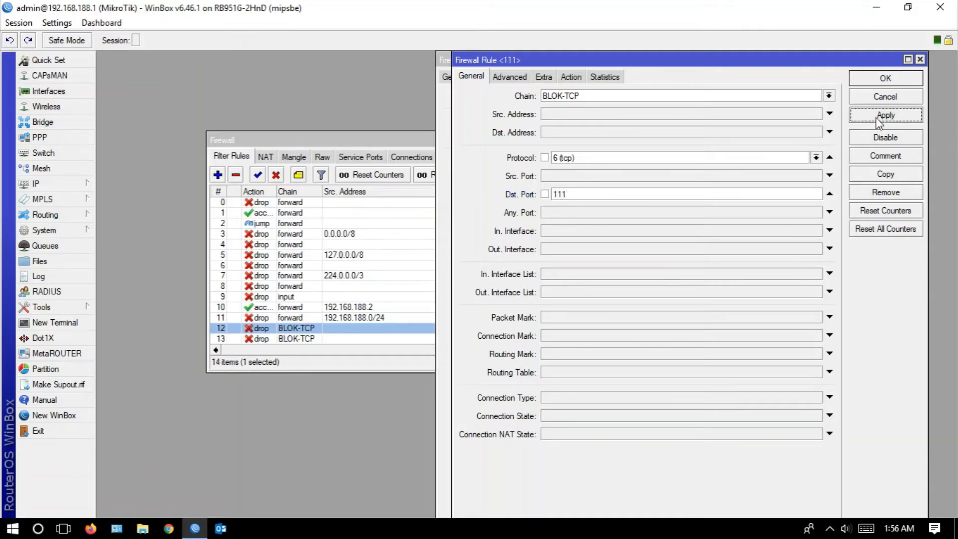
# Step: Copy the port 111 rule, set the copy's destination port to 135, and apply it
pyautogui.click(885, 175)
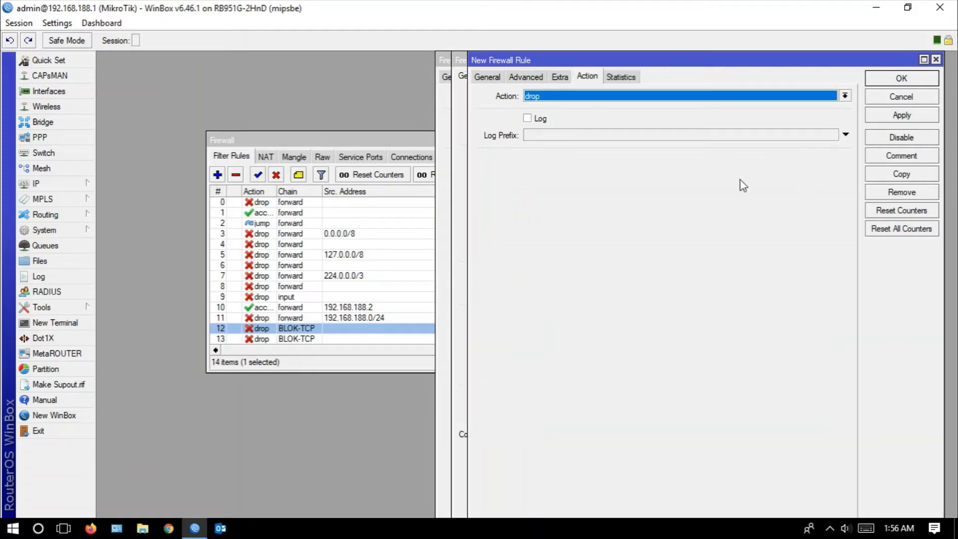
pyautogui.click(487, 76)
pyautogui.click(595, 194)
pyautogui.press('BackSpace')
pyautogui.press('BackSpace')
pyautogui.write('35')
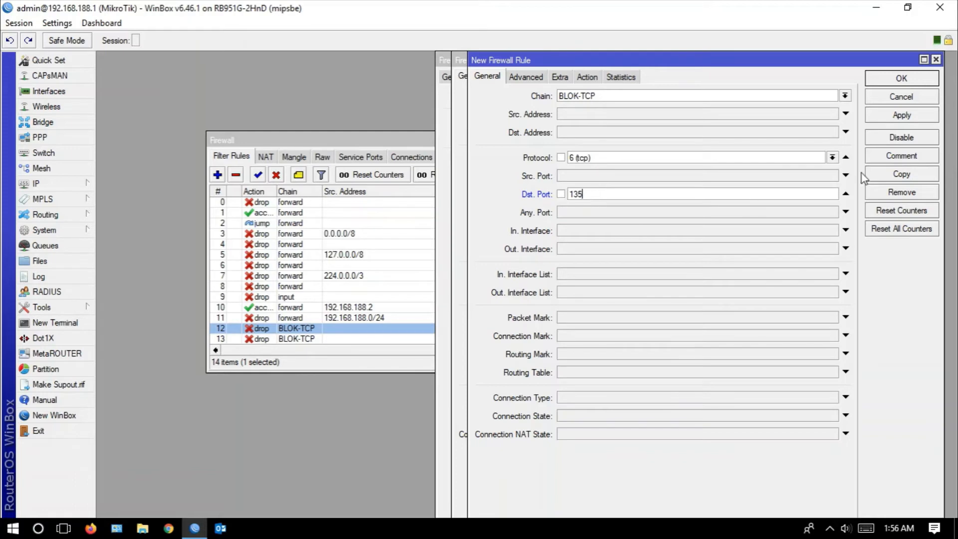
pyautogui.click(902, 116)
# Step: Copy the port 135 rule with destination port 137-139, save it, and close all open rule windows
pyautogui.click(903, 174)
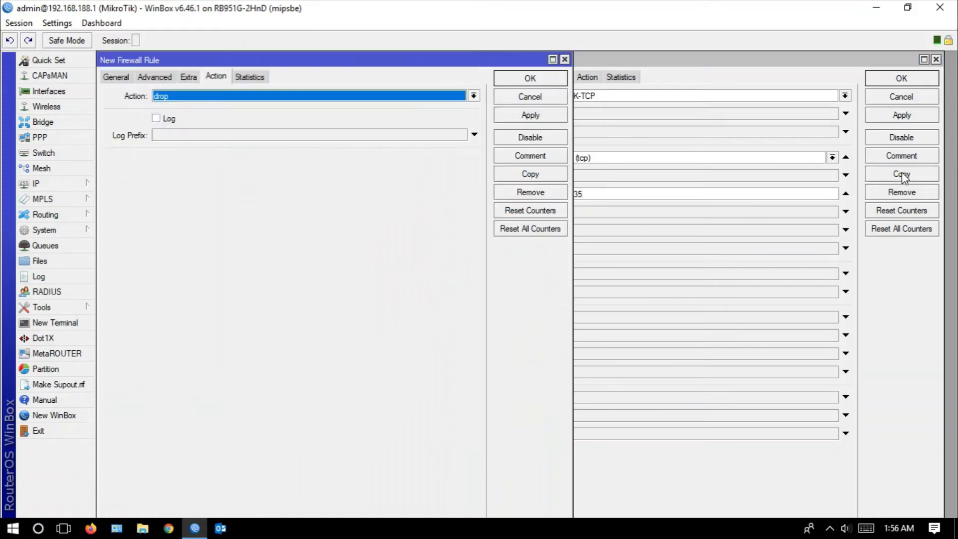
pyautogui.click(116, 78)
pyautogui.click(216, 194)
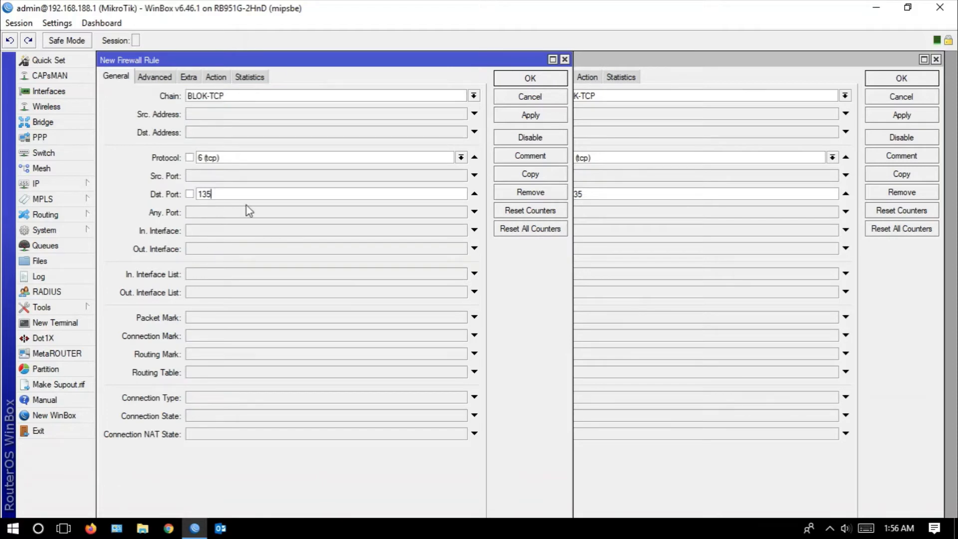
pyautogui.press('BackSpace')
pyautogui.write('7-139')
pyautogui.click(533, 80)
pyautogui.click(878, 84)
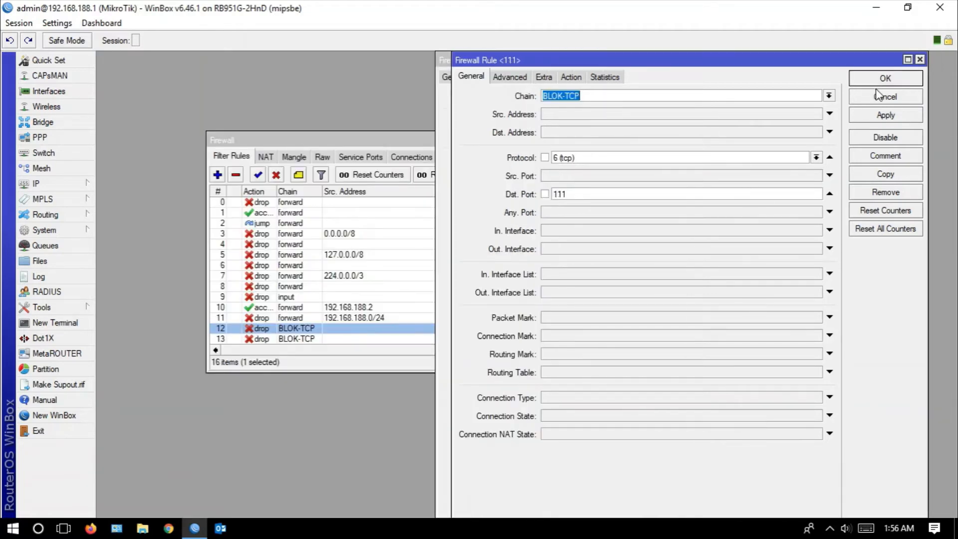
pyautogui.click(882, 83)
pyautogui.click(870, 80)
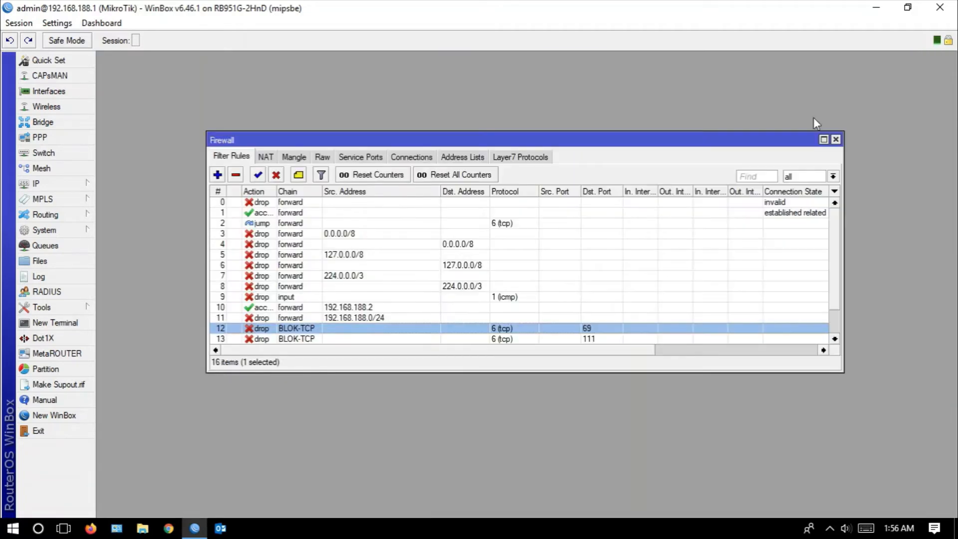
# Step: Add the comment "Deny NBT" to the BLOK-TCP rule for port 69
pyautogui.scroll(-2, 443, 307)
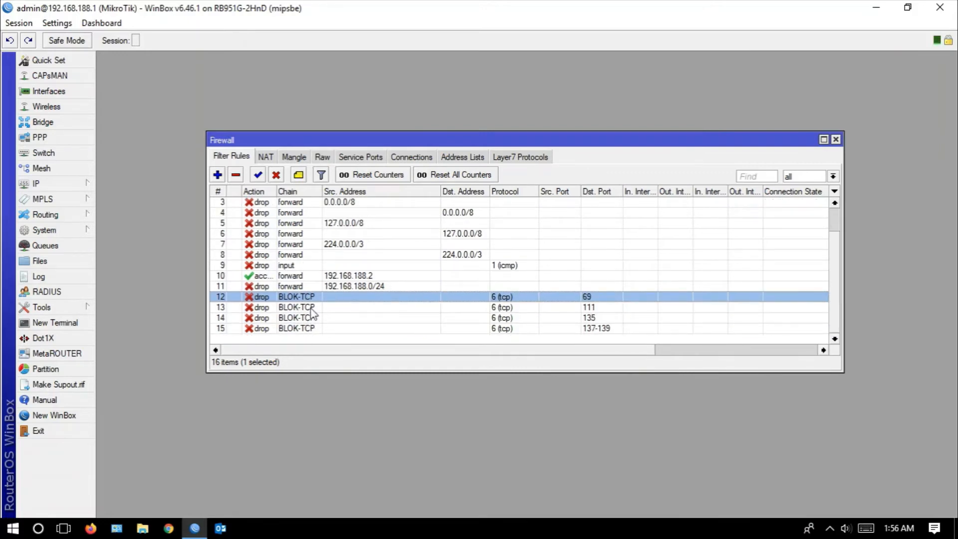
pyautogui.click(298, 175)
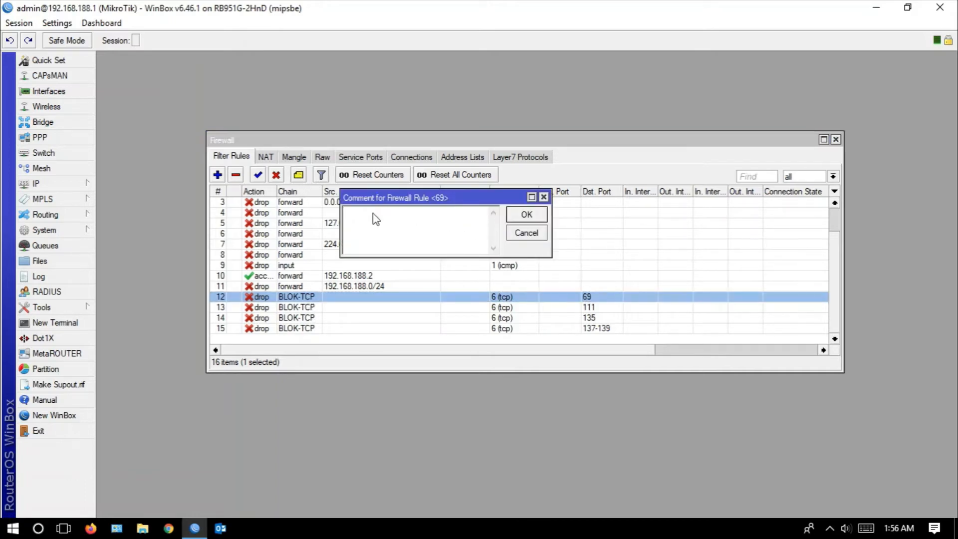
pyautogui.write('dEny NBT')
pyautogui.click(524, 215)
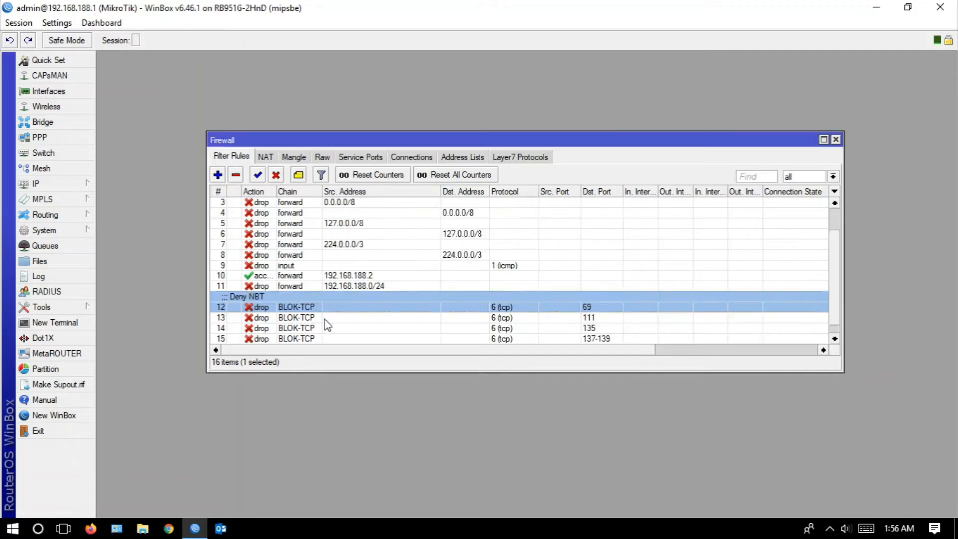
# Step: Add the comment "port-MAPPER" to the BLOK-TCP rule for port 111
pyautogui.click(326, 320)
pyautogui.click(298, 175)
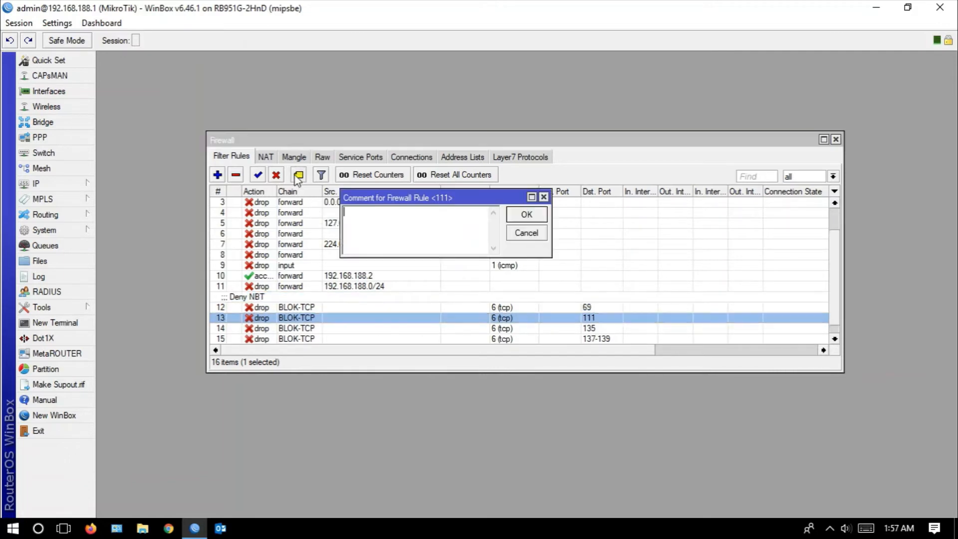
pyautogui.write('port-MAPPER')
pyautogui.click(526, 219)
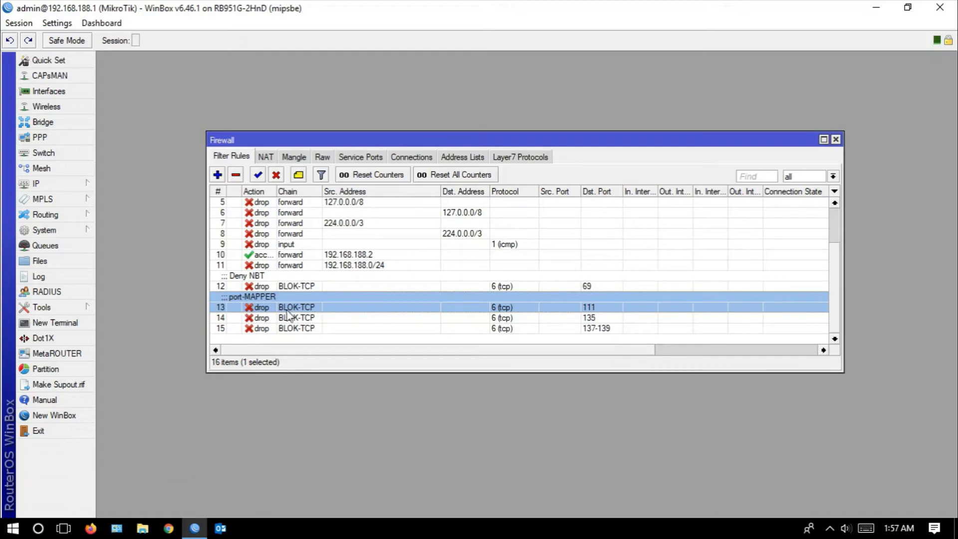
# Step: Check the tcp port comments in the MikroTik Wiki firewall filter example, and return to WinBox
pyautogui.click(64, 528)
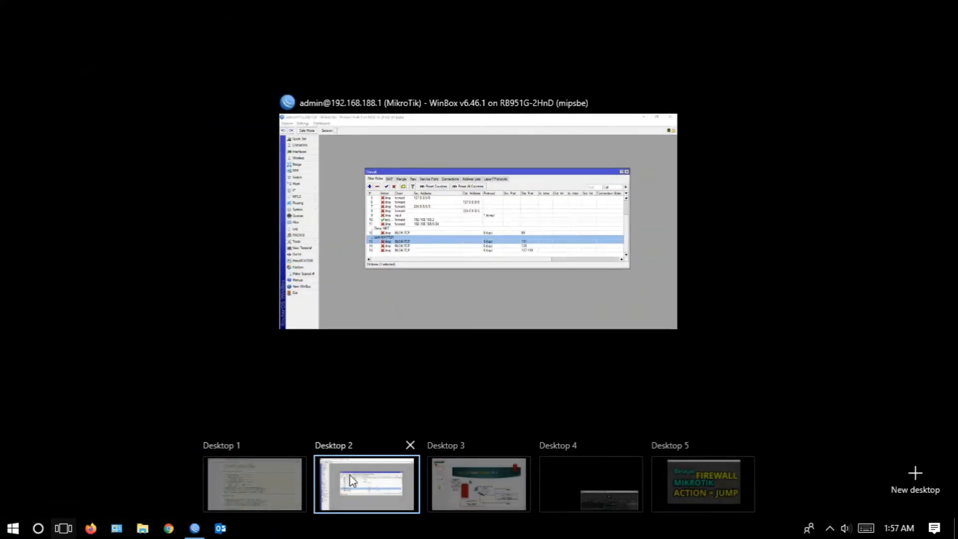
pyautogui.click(255, 483)
pyautogui.click(301, 177)
pyautogui.click(64, 529)
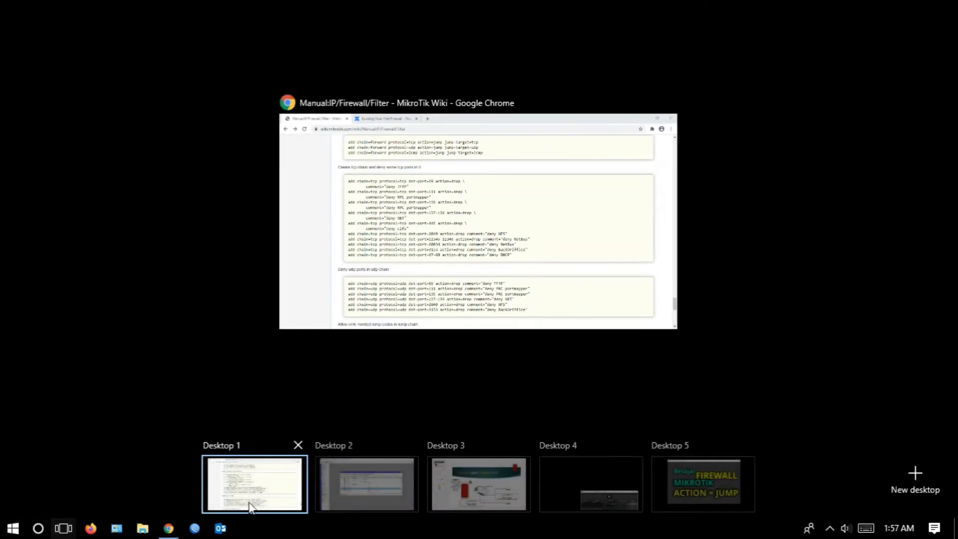
pyautogui.click(346, 491)
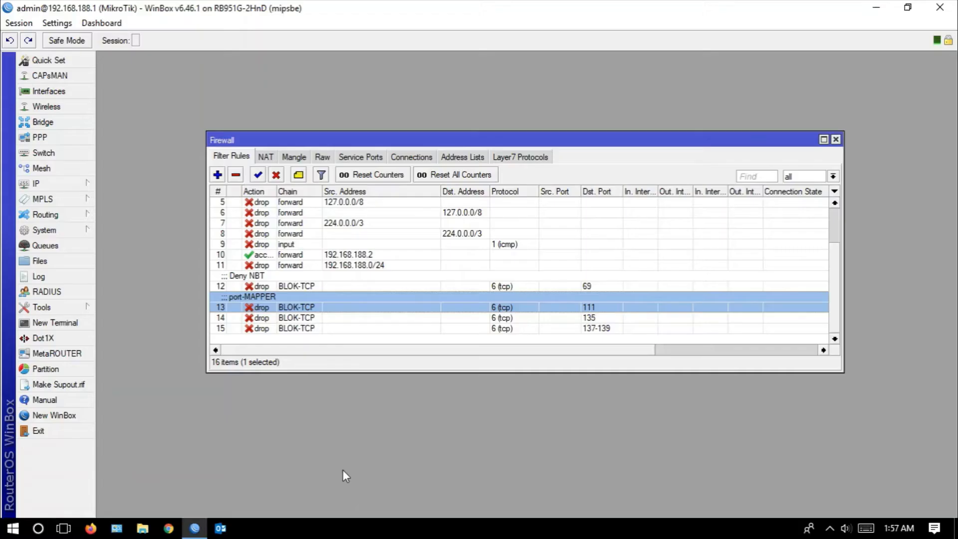
# Step: Change the comment of the BLOK-TCP rule for port 69 to "Deny TFTP" and save the rule
pyautogui.doubleClick(261, 287)
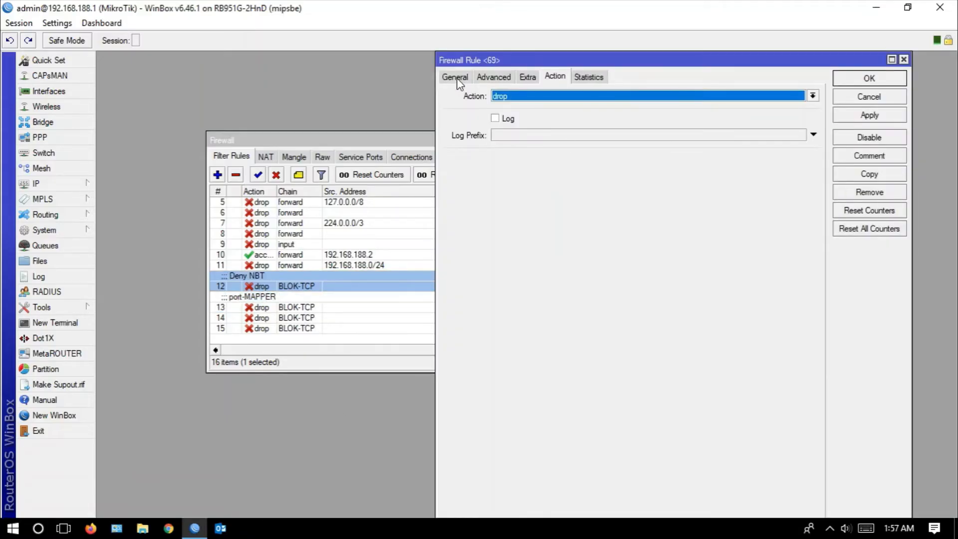
pyautogui.click(455, 78)
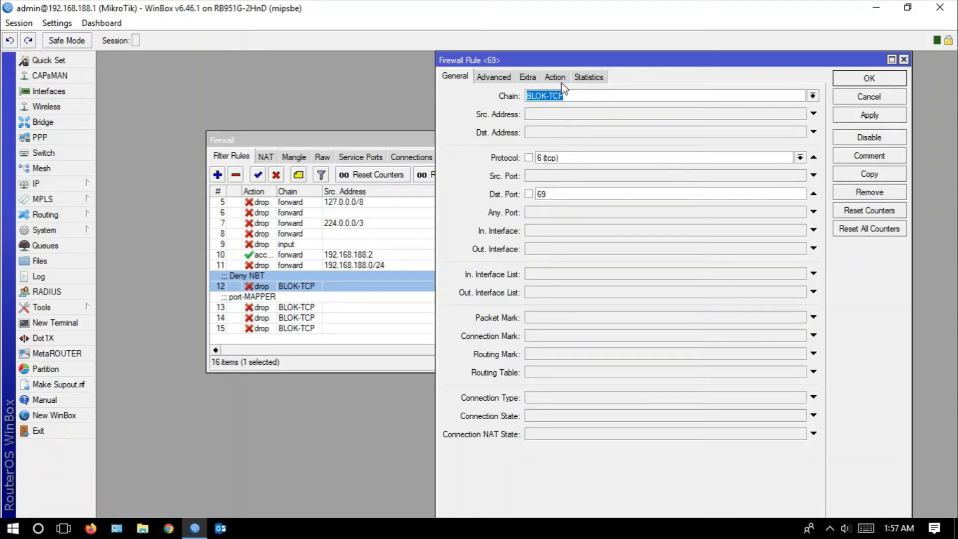
pyautogui.click(873, 156)
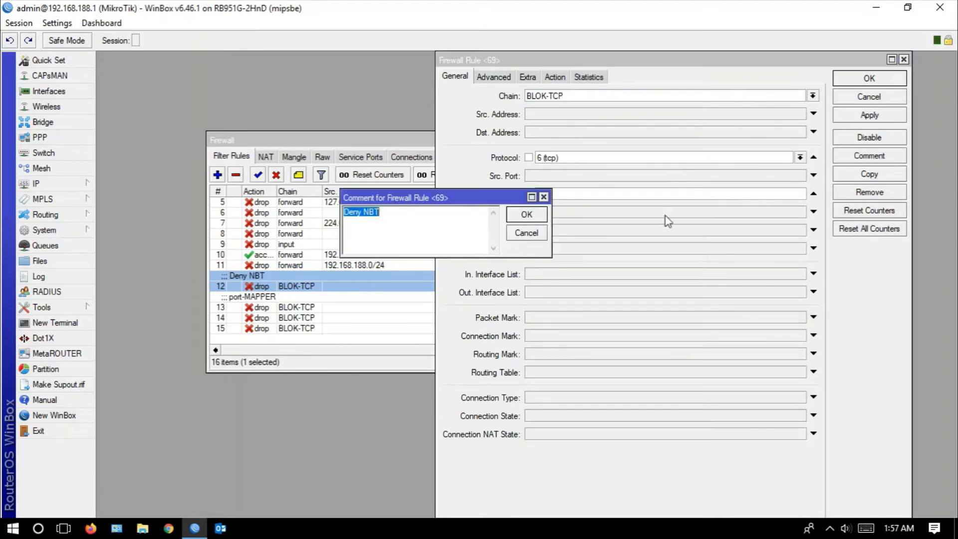
pyautogui.click(395, 216)
pyautogui.write('TP')
pyautogui.moveTo(397, 200); pyautogui.dragTo(438, 200)
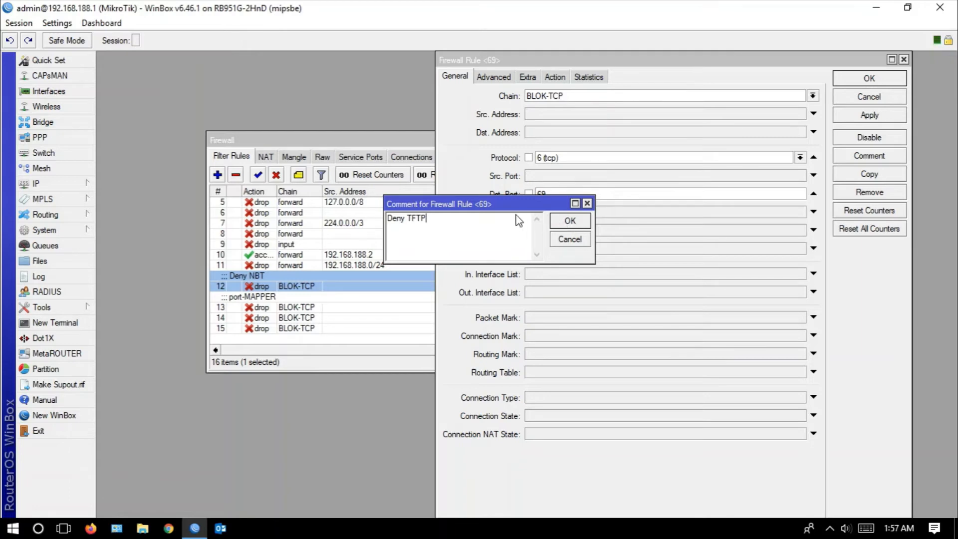
pyautogui.moveTo(462, 208)
pyautogui.mouseDown()
pyautogui.moveTo(523, 220)
pyautogui.moveTo(453, 193)
pyautogui.moveTo(497, 156)
pyautogui.moveTo(437, 216)
pyautogui.moveTo(544, 214)
pyautogui.moveTo(470, 215)
pyautogui.mouseUp()
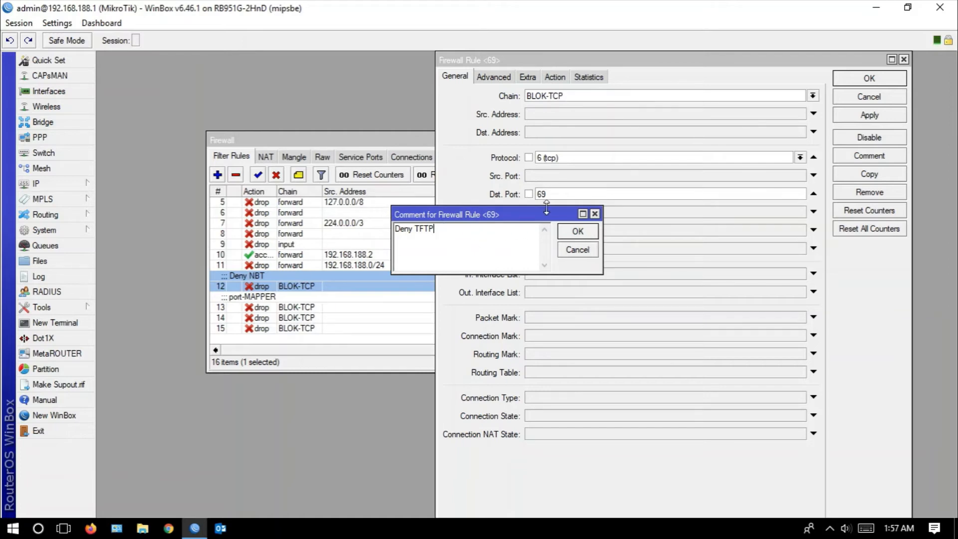
pyautogui.moveTo(524, 217); pyautogui.dragTo(515, 186)
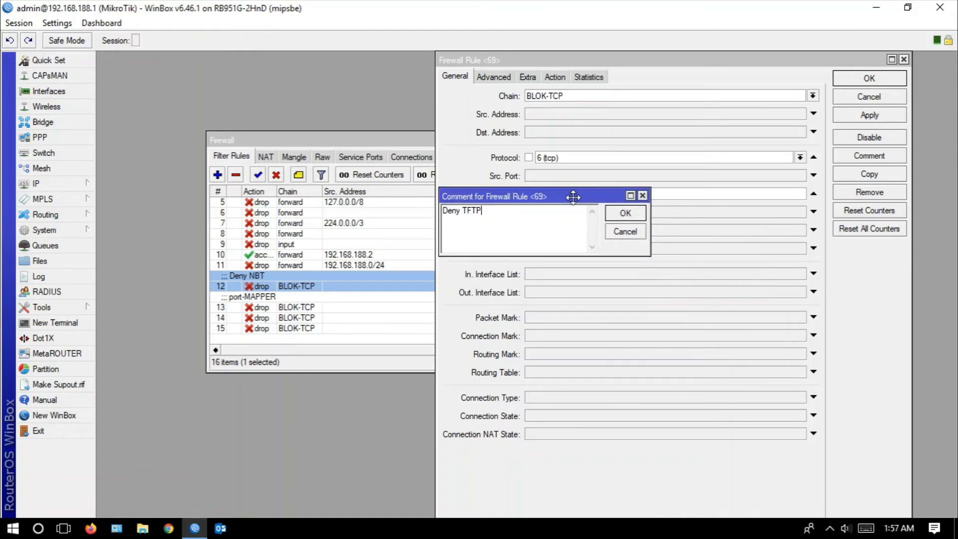
pyautogui.click(633, 213)
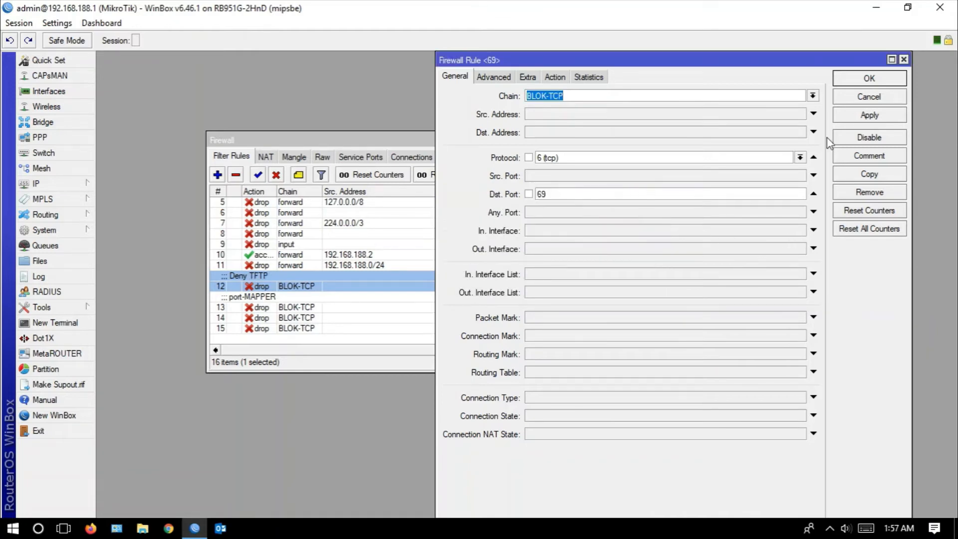
pyautogui.click(869, 78)
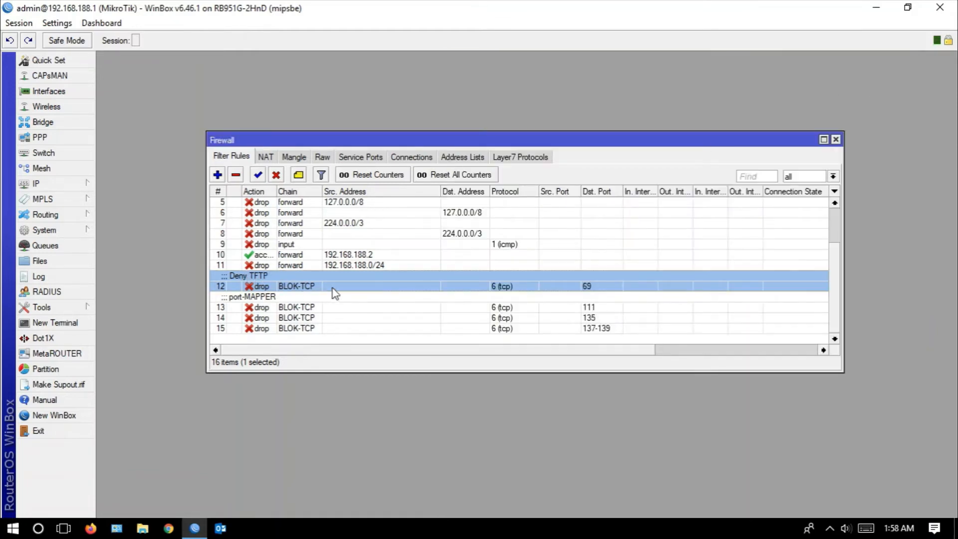
# Step: Examine the order of the first forward-chain filter rules around the tcp jump rule
pyautogui.scroll(3, 334, 286)
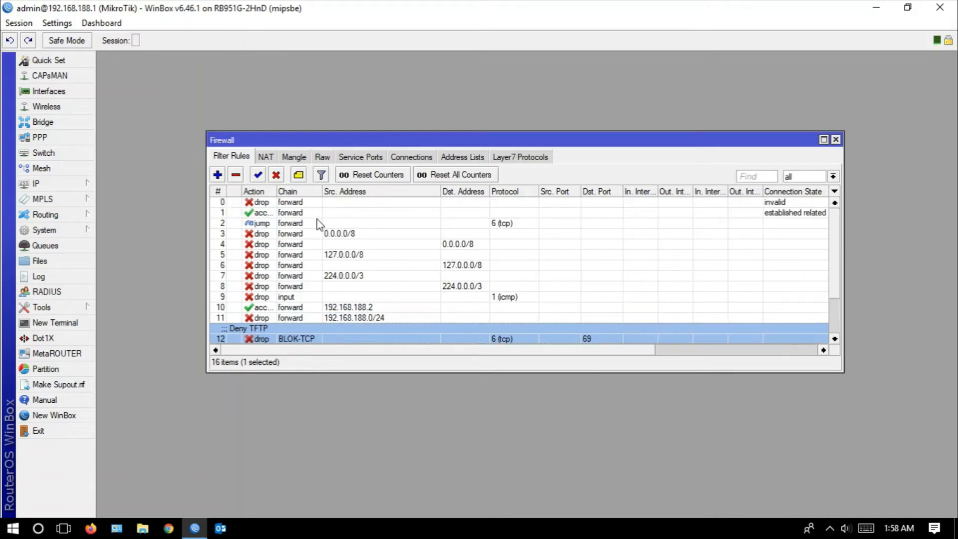
pyautogui.scroll(-1, 329, 231)
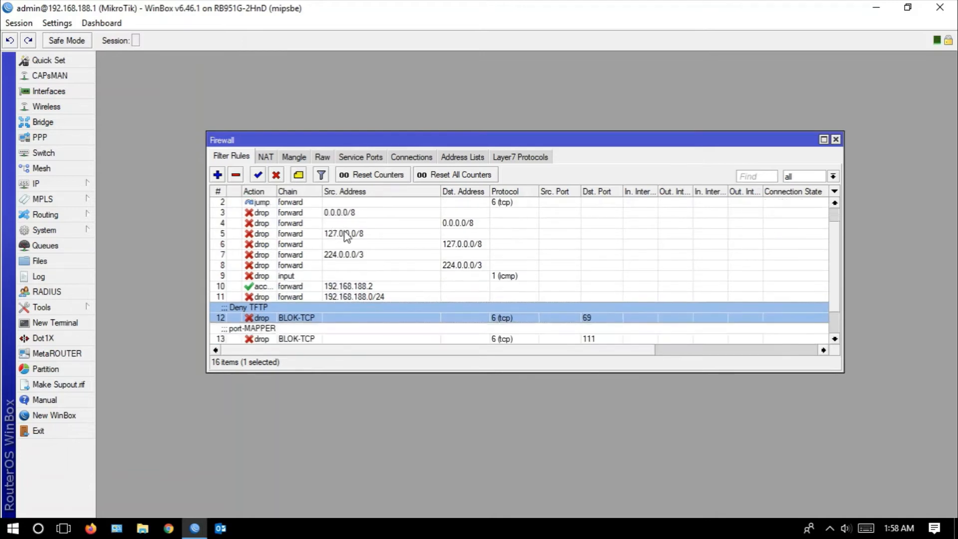
pyautogui.scroll(1, 294, 279)
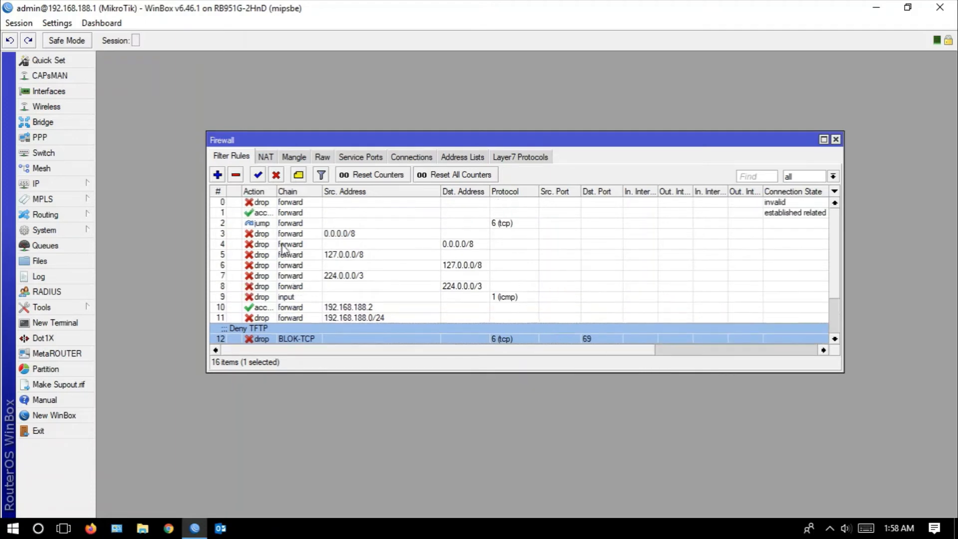
pyautogui.click(244, 204)
pyautogui.click(244, 213)
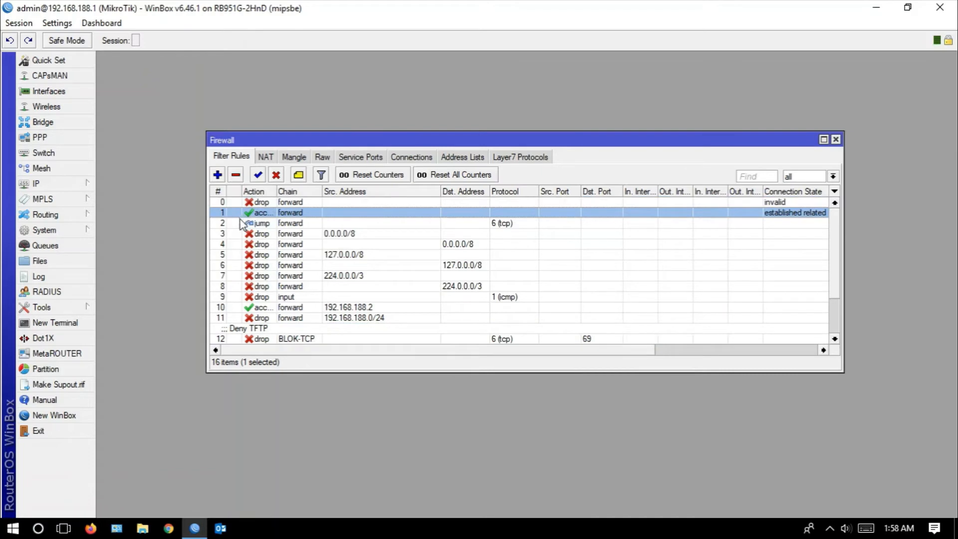
pyautogui.click(242, 226)
pyautogui.click(260, 235)
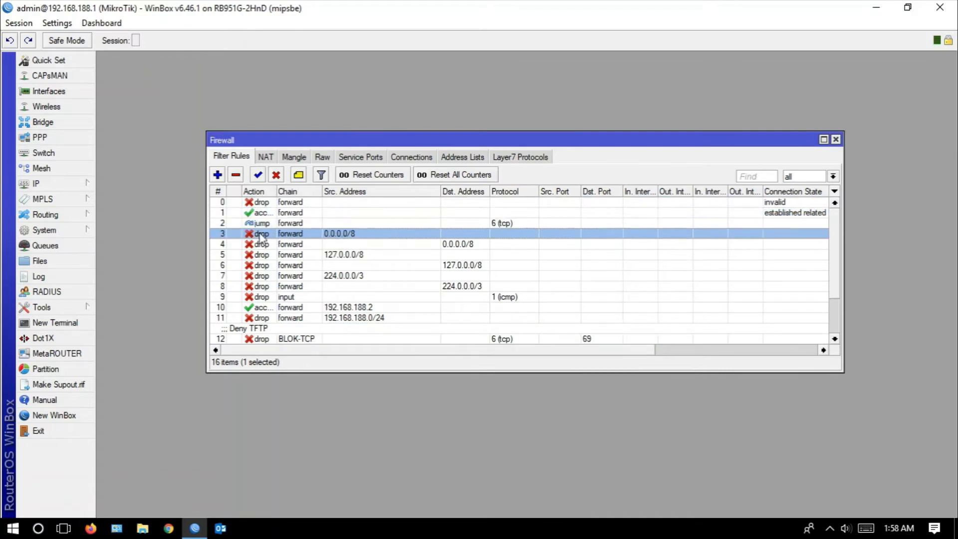
pyautogui.click(263, 224)
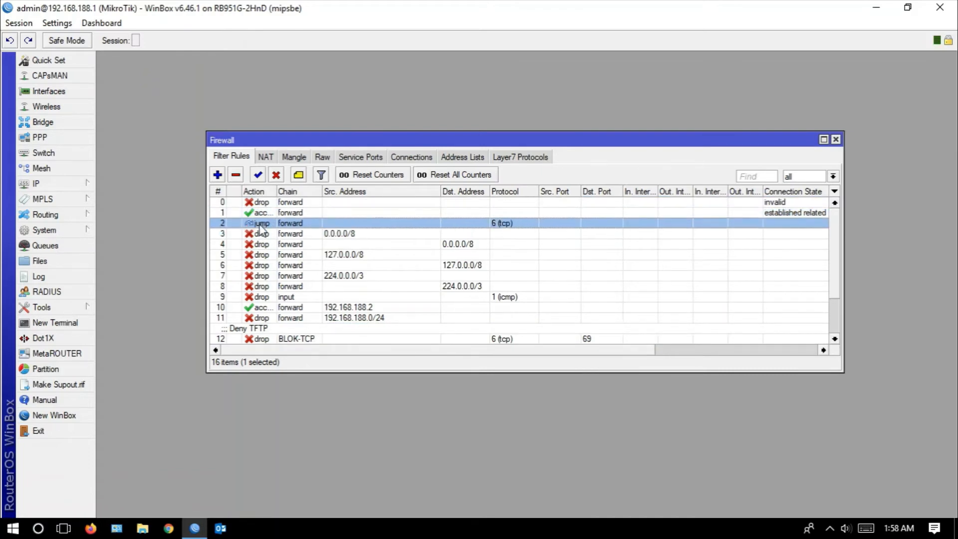
# Step: Trace the tcp jump rule to the BLOK-TCP rules, comparing it with forward and input rules 3 to 11 in between
pyautogui.scroll(-1, 286, 246)
pyautogui.scroll(-4, 286, 246)
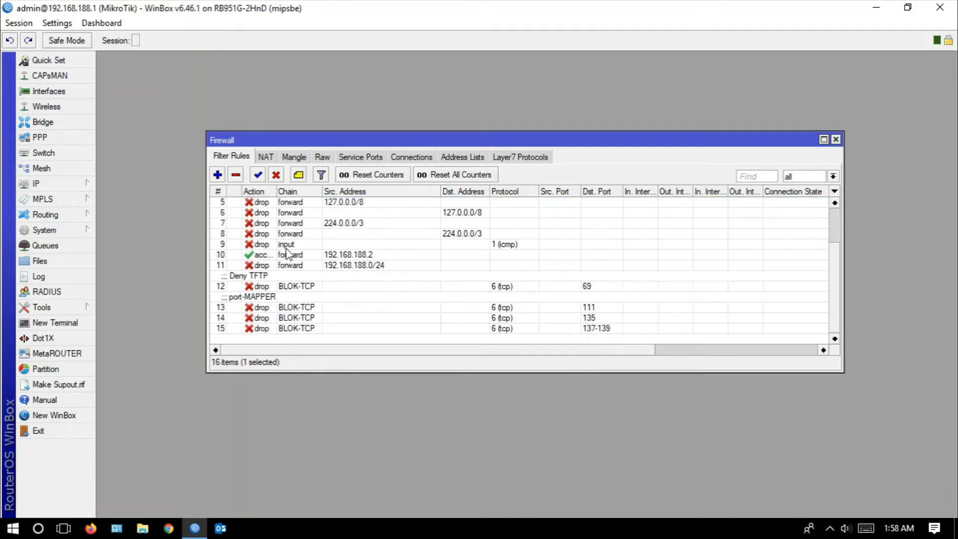
pyautogui.click(299, 288)
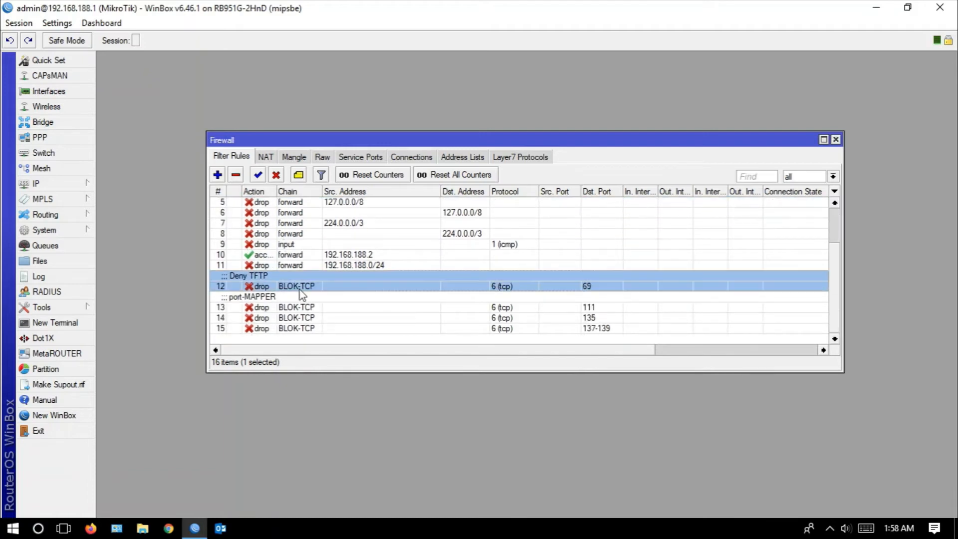
pyautogui.scroll(4, 364, 285)
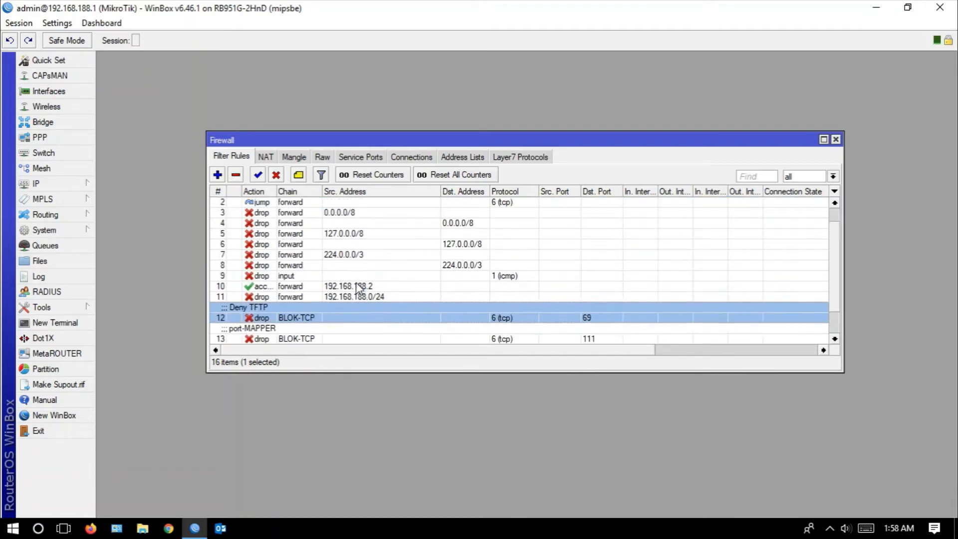
pyautogui.click(270, 224)
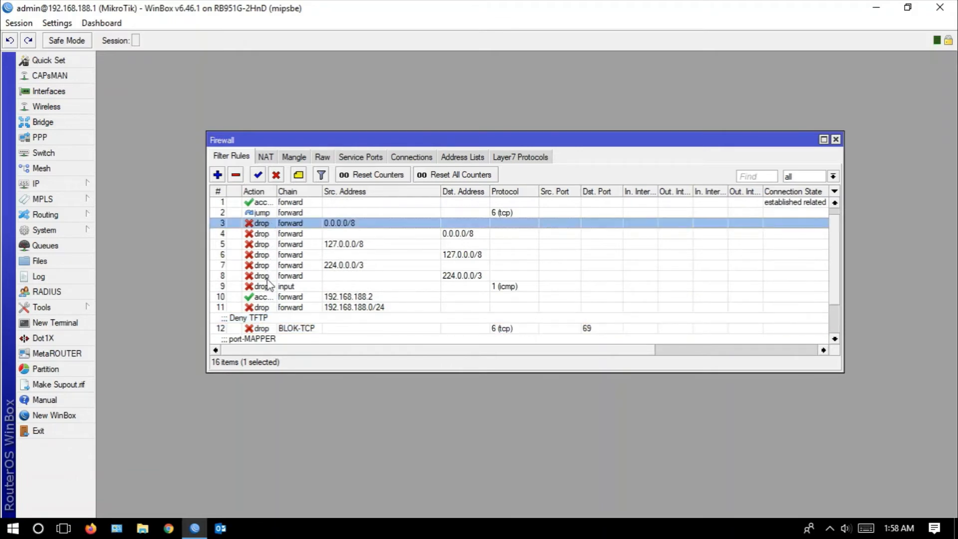
pyautogui.keyDown('shift'); pyautogui.click(275, 307); pyautogui.keyUp('shift')
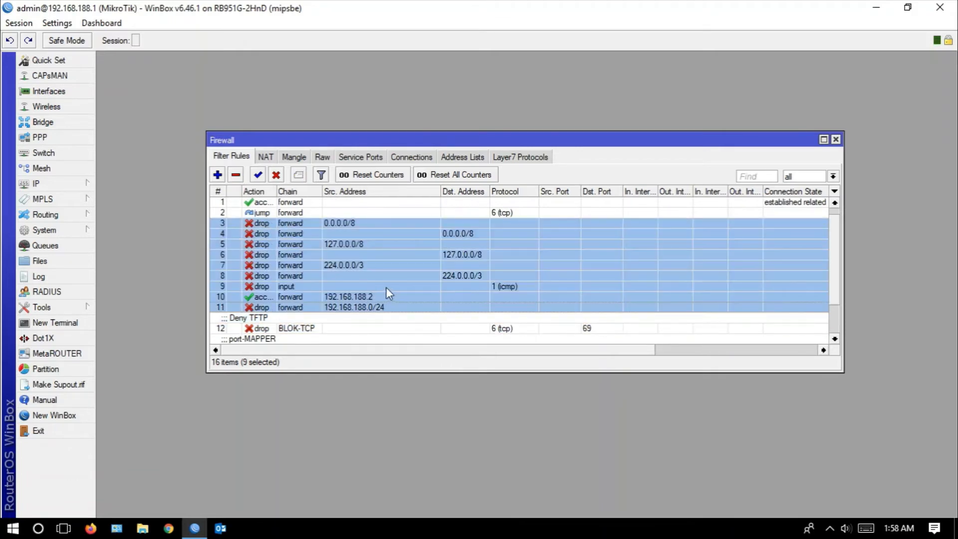
pyautogui.click(263, 213)
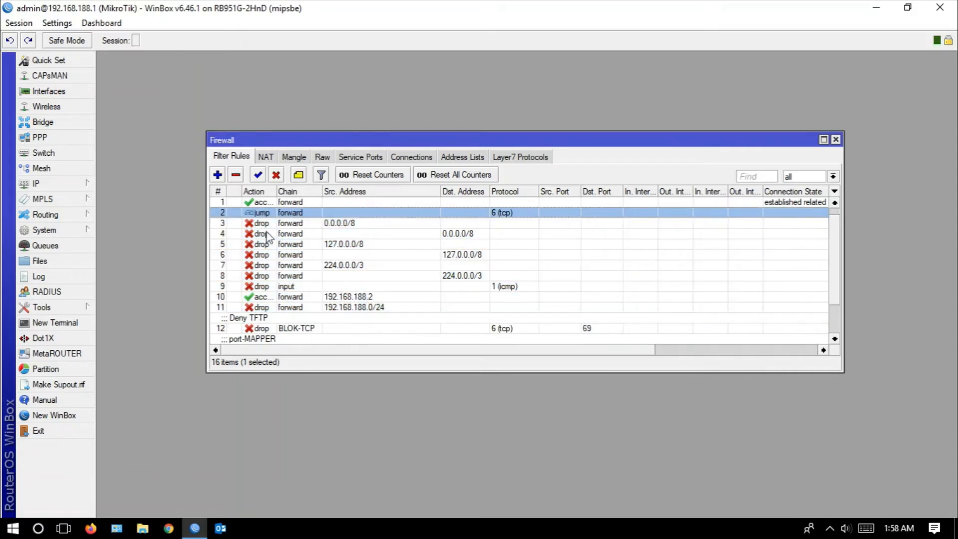
pyautogui.scroll(-2, 287, 290)
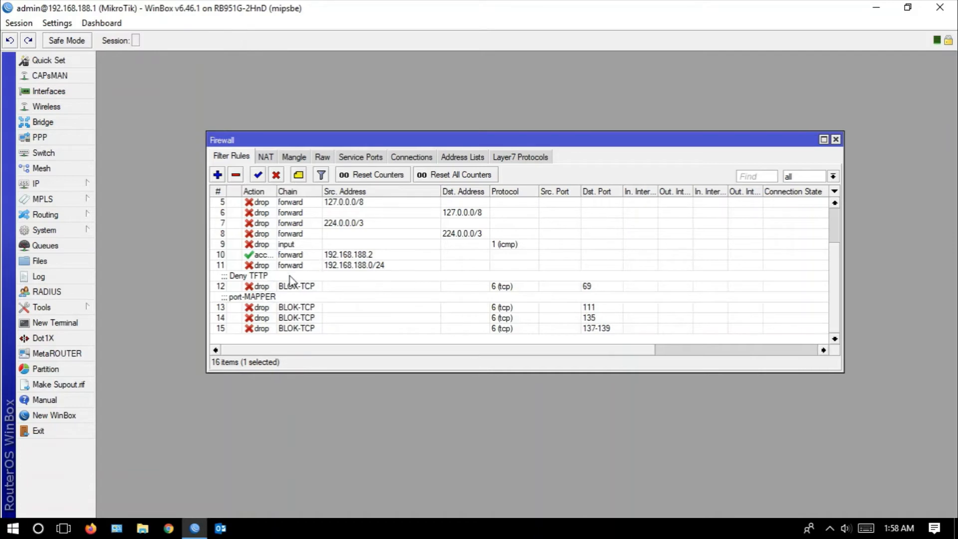
pyautogui.scroll(3, 291, 281)
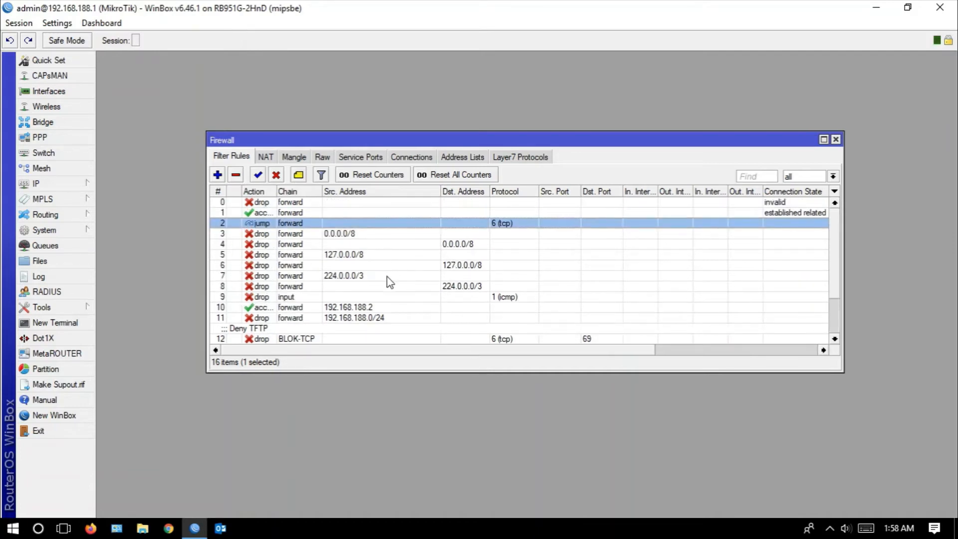
# Step: Look up the udp jump rule in the MikroTik Wiki firewall filter example, and return to WinBox
pyautogui.click(63, 529)
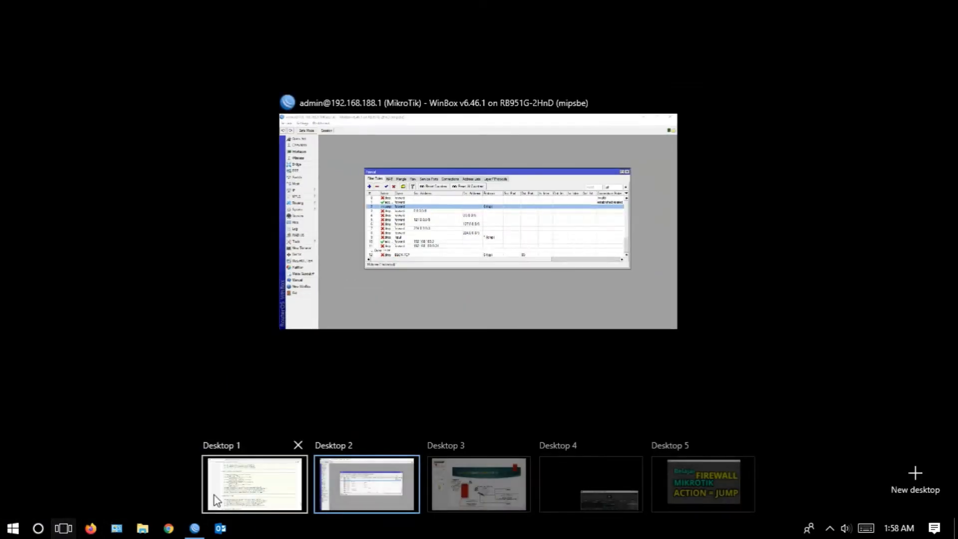
pyautogui.click(289, 492)
pyautogui.scroll(3, 452, 270)
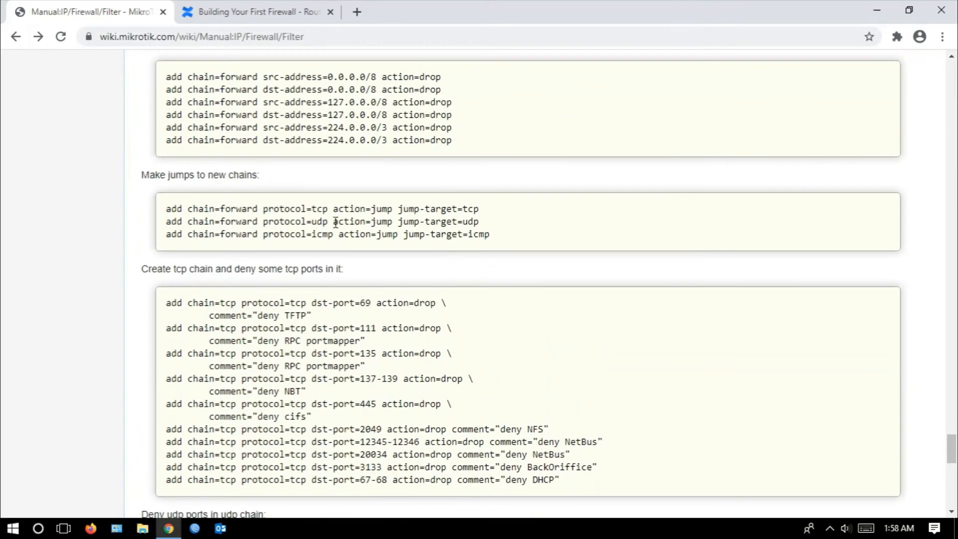
pyautogui.moveTo(269, 223); pyautogui.dragTo(479, 220)
pyautogui.click(481, 221)
pyautogui.click(68, 533)
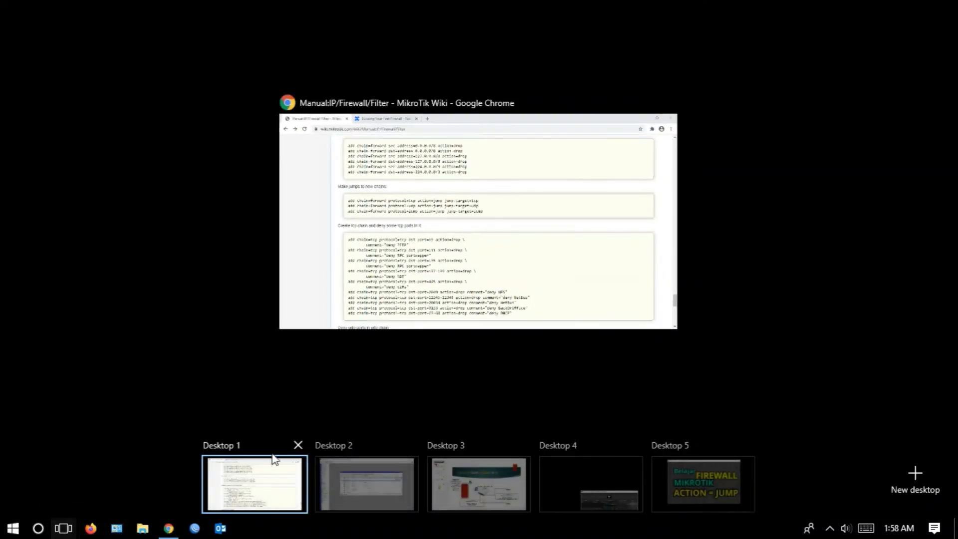
pyautogui.click(352, 482)
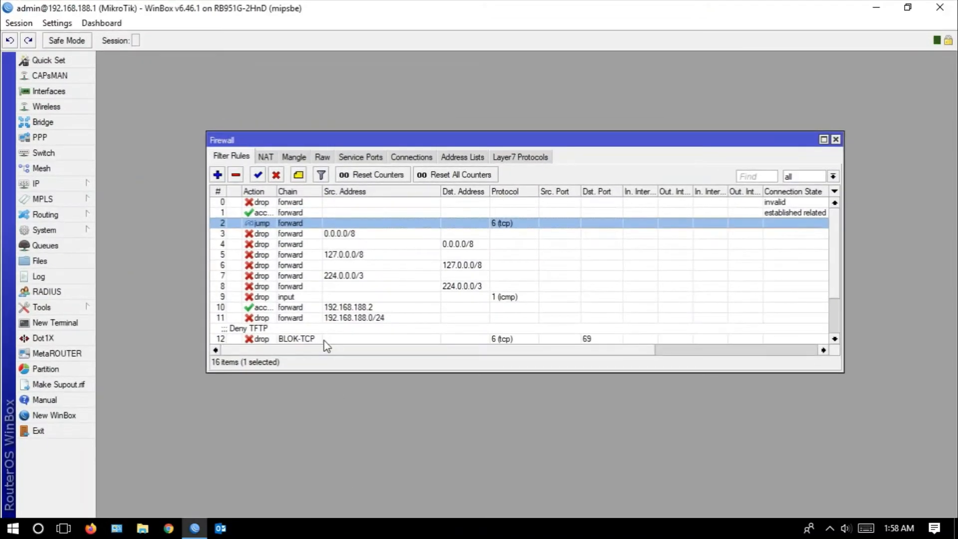
# Step: Start a new firewall filter rule with action jump and jump target BLOK-UDP
pyautogui.scroll(-1, 357, 273)
pyautogui.scroll(1, 356, 274)
pyautogui.click(218, 175)
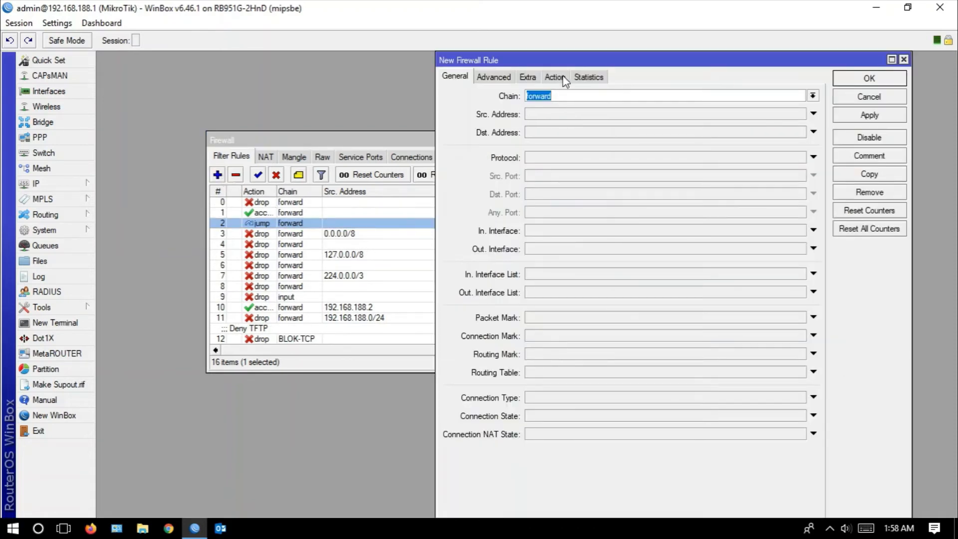
pyautogui.click(564, 80)
pyautogui.click(522, 95)
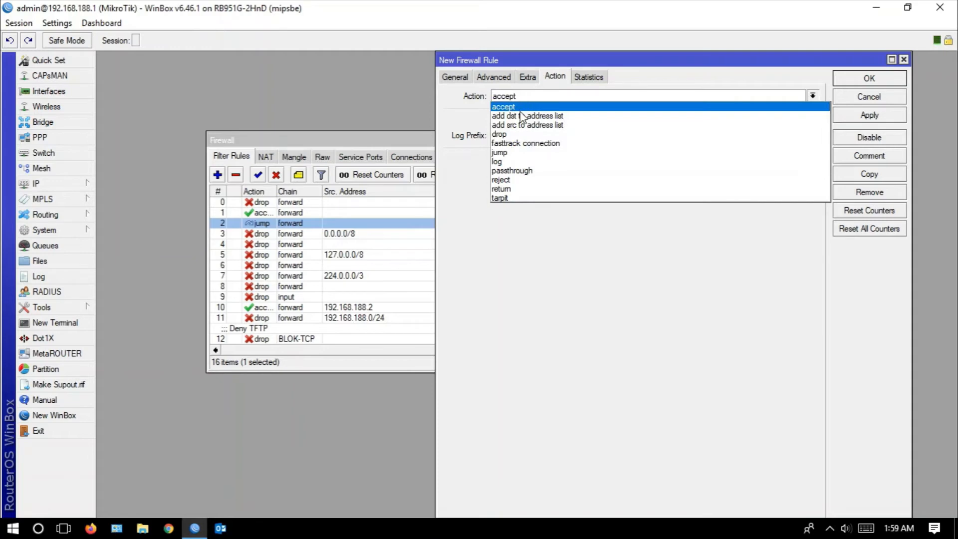
pyautogui.click(520, 152)
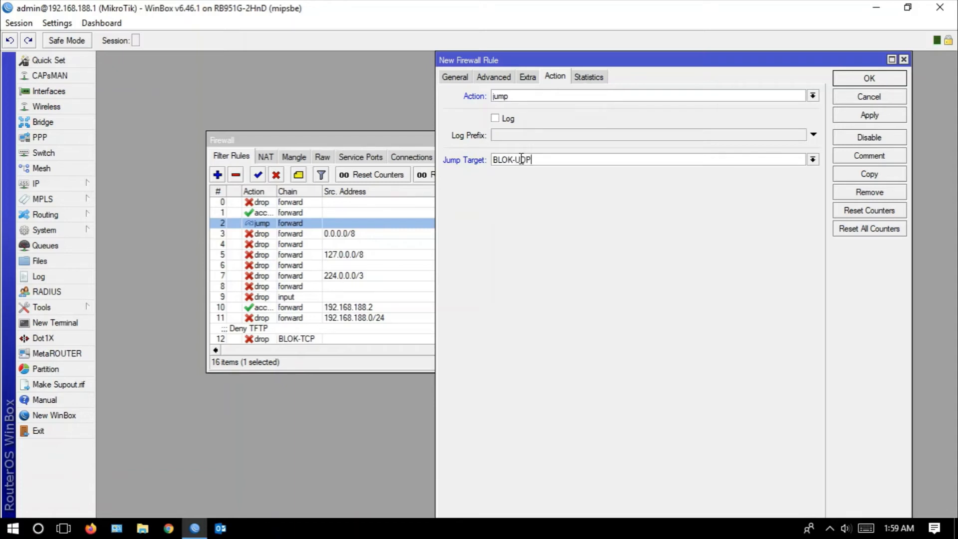
# Step: Save the new forward-chain jump rule with protocol udp, and move it directly below the tcp jump rule
pyautogui.click(460, 77)
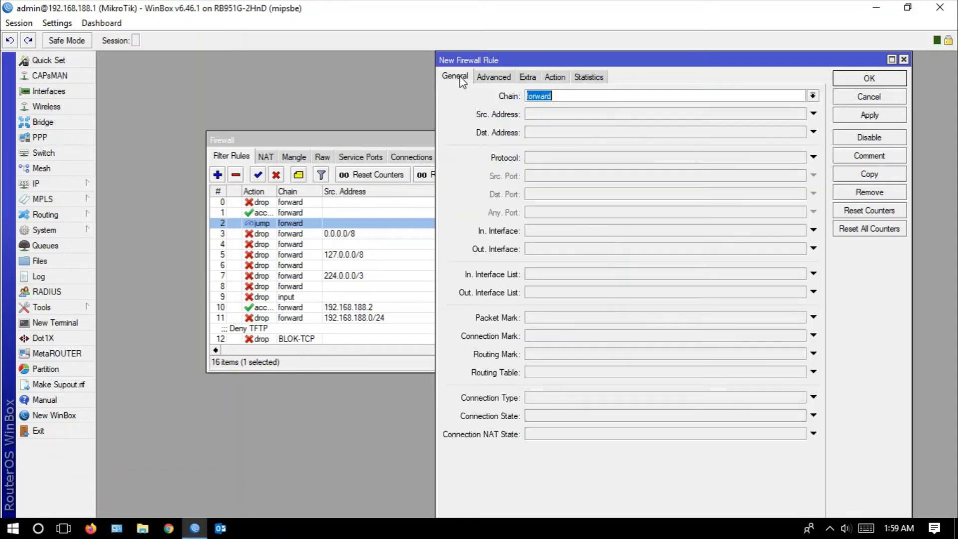
pyautogui.click(560, 95)
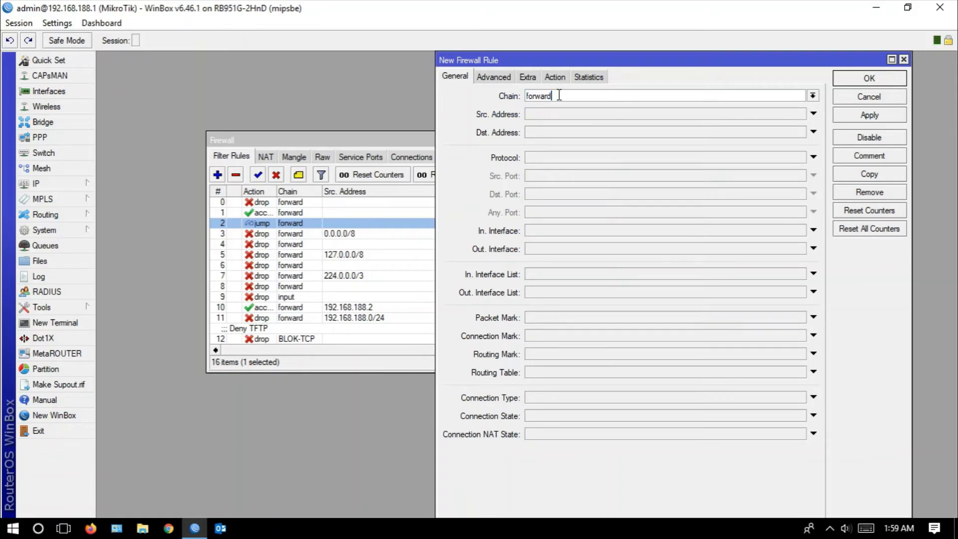
pyautogui.click(560, 162)
pyautogui.click(801, 159)
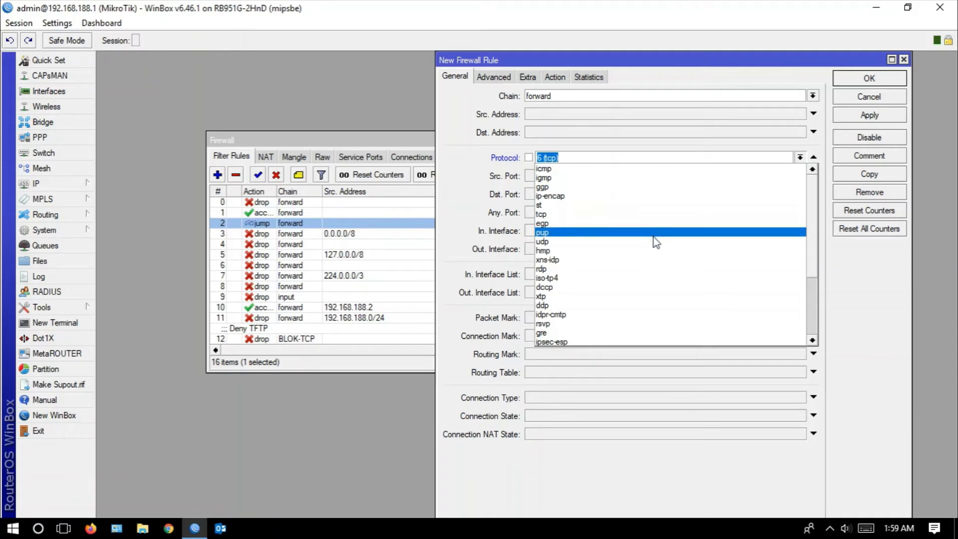
pyautogui.click(654, 245)
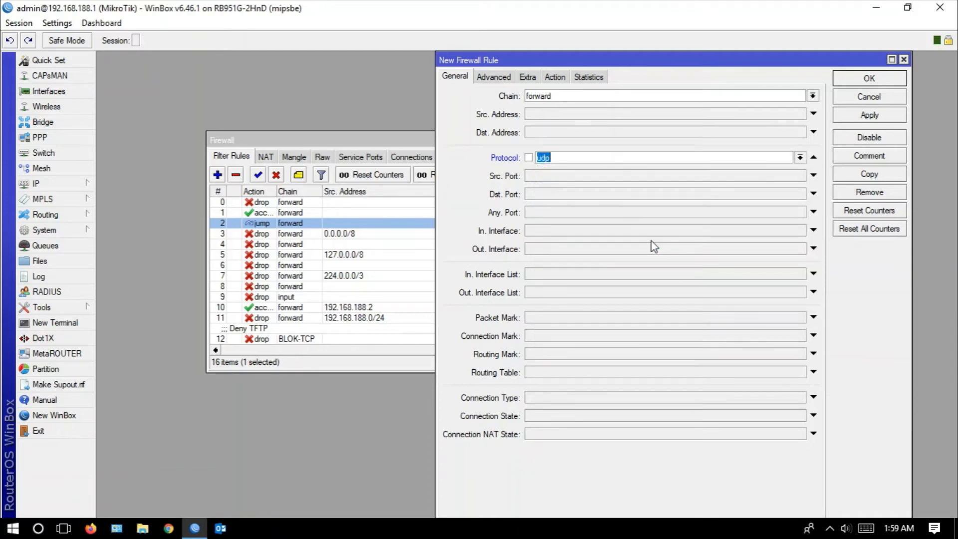
pyautogui.click(847, 117)
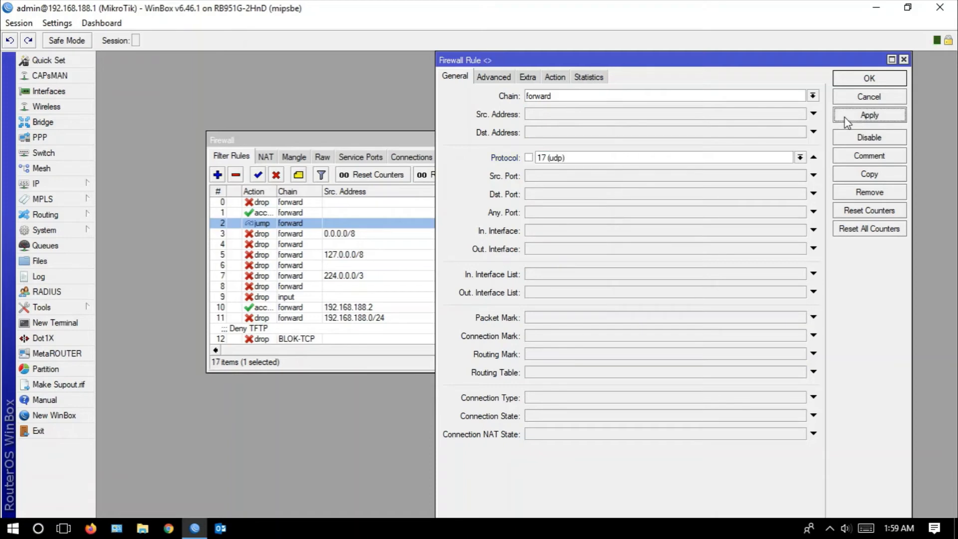
pyautogui.click(861, 80)
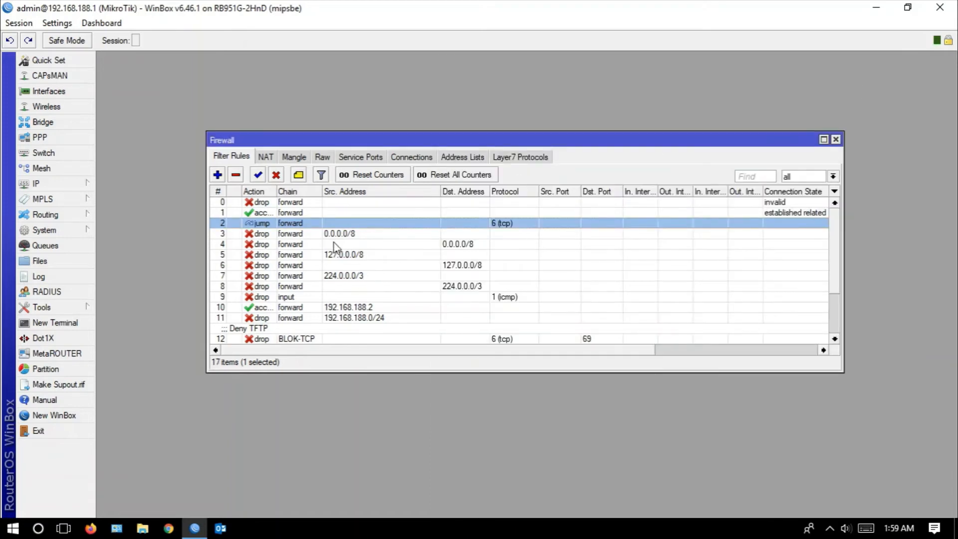
pyautogui.scroll(-2, 332, 250)
pyautogui.moveTo(299, 329); pyautogui.dragTo(323, 229)
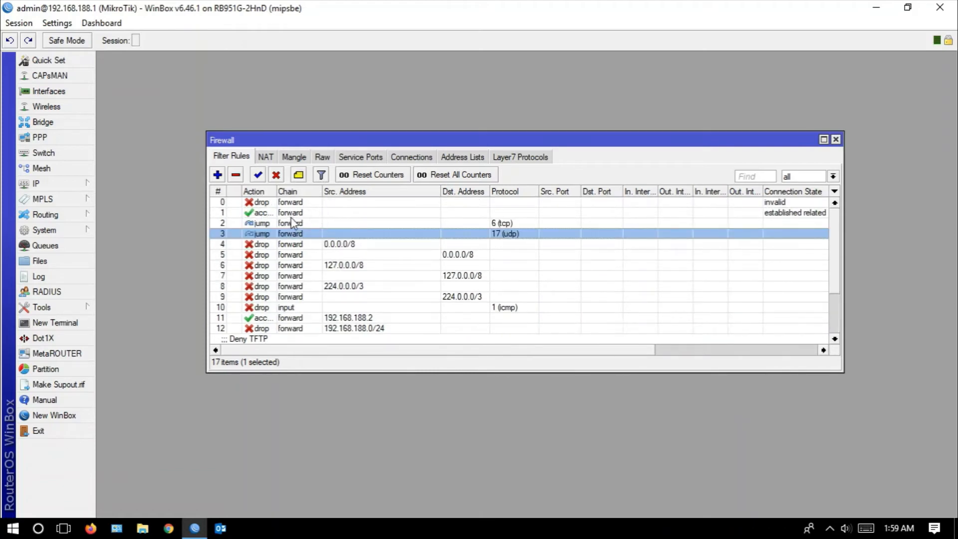
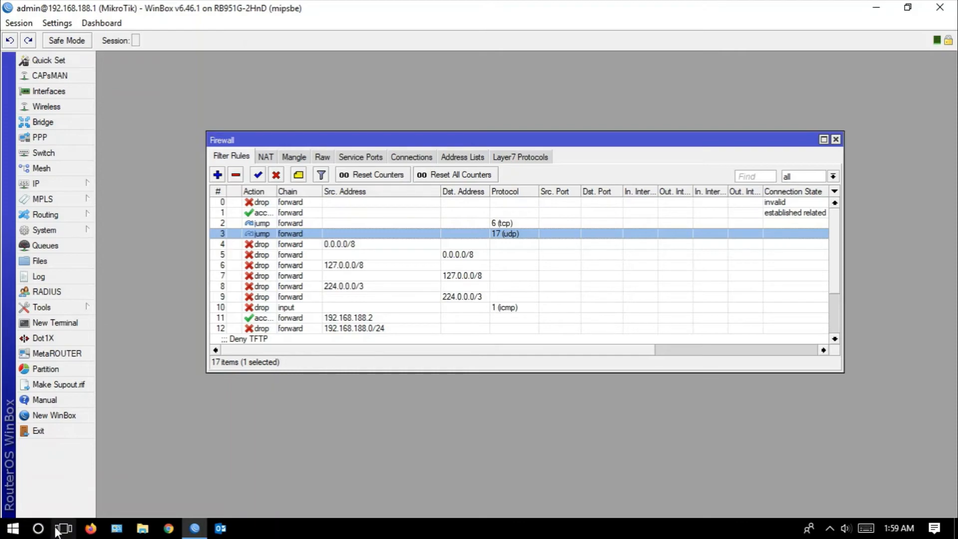
# Step: Compare the jump rules and the tcp and udp port drop rules in the MikroTik Wiki filter example, and return to WinBox
pyautogui.click(70, 524)
pyautogui.click(265, 487)
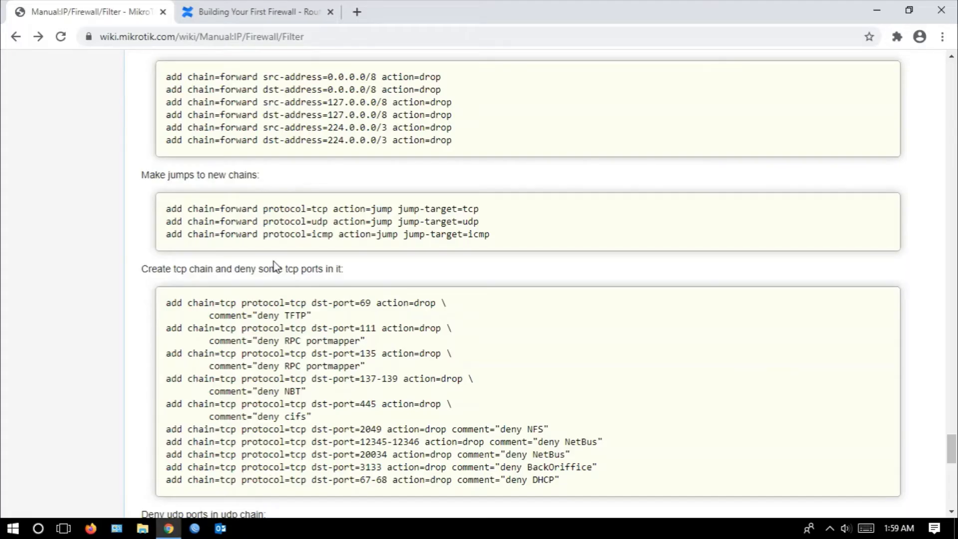
pyautogui.scroll(-1, 277, 272)
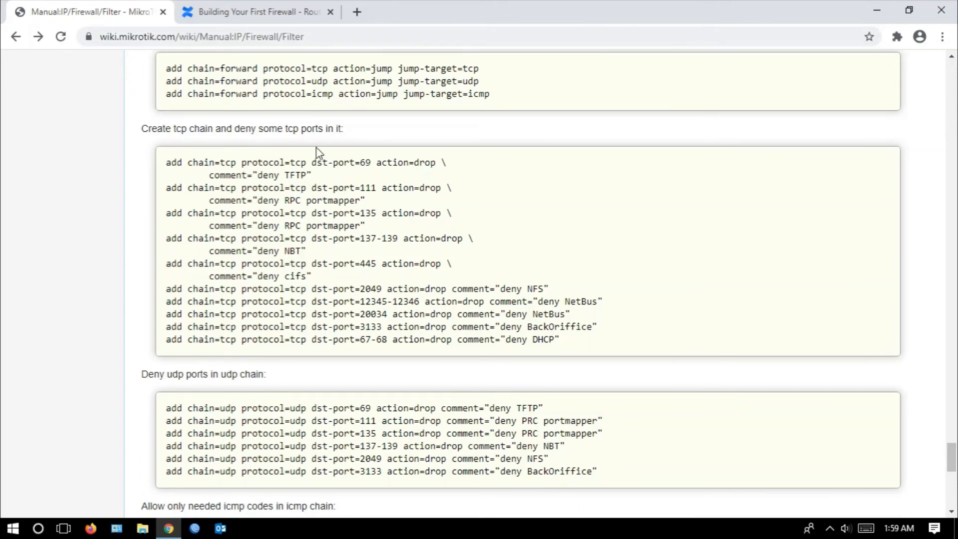
pyautogui.scroll(1, 319, 152)
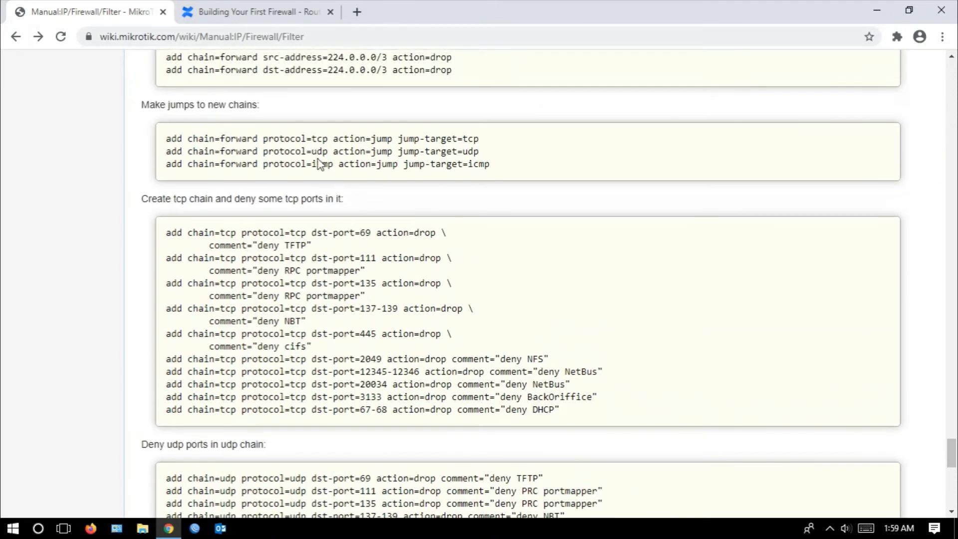
pyautogui.scroll(1, 313, 214)
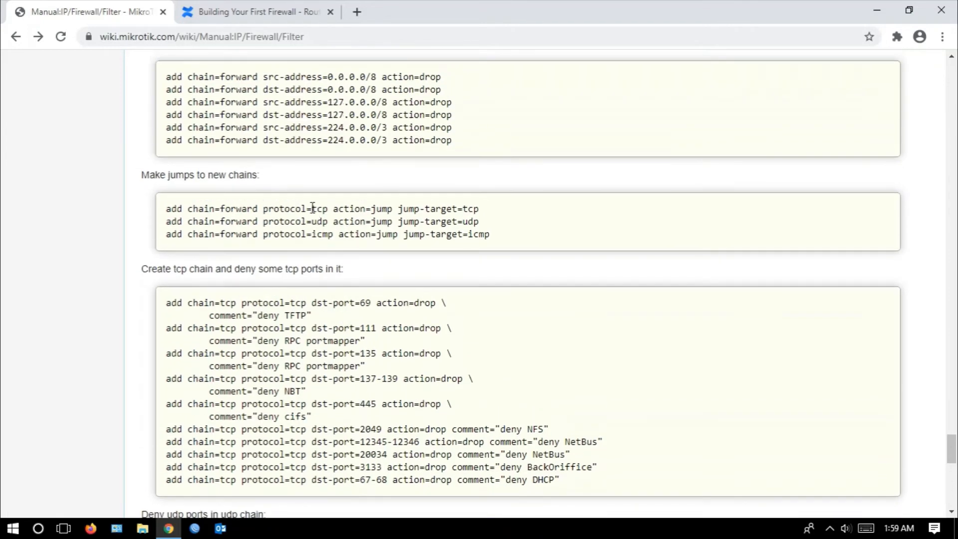
pyautogui.moveTo(312, 209); pyautogui.dragTo(326, 207)
pyautogui.scroll(-2, 327, 210)
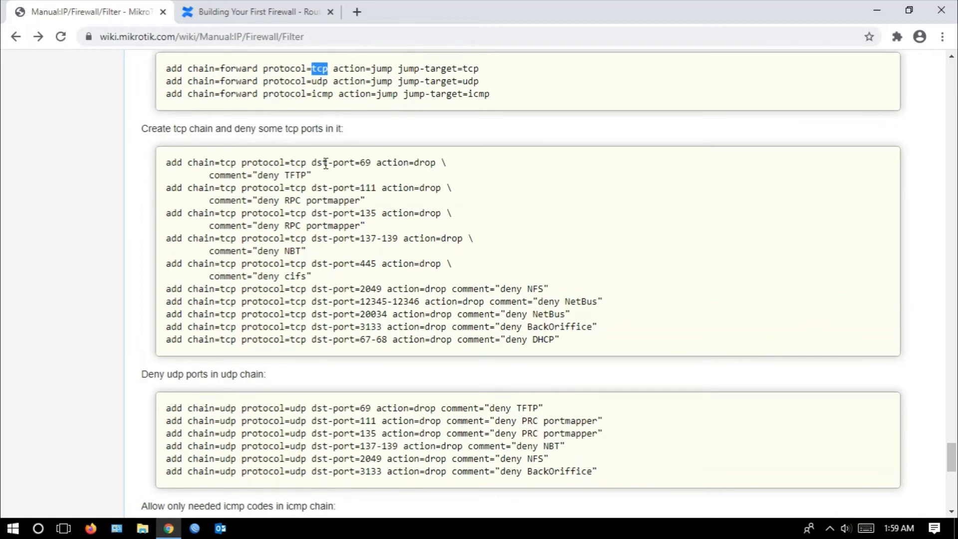
pyautogui.moveTo(313, 163); pyautogui.dragTo(356, 158)
pyautogui.moveTo(369, 159); pyautogui.dragTo(373, 157)
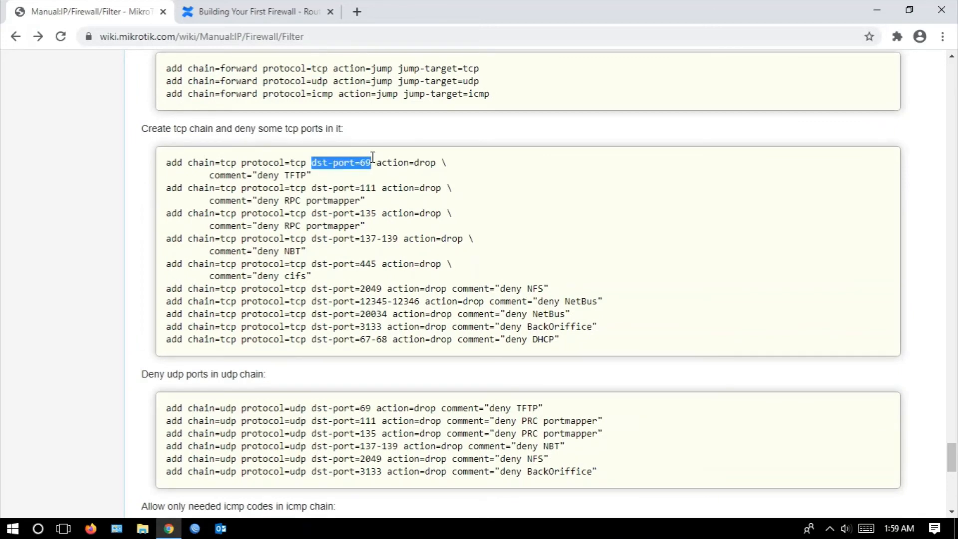
pyautogui.moveTo(290, 163); pyautogui.dragTo(308, 162)
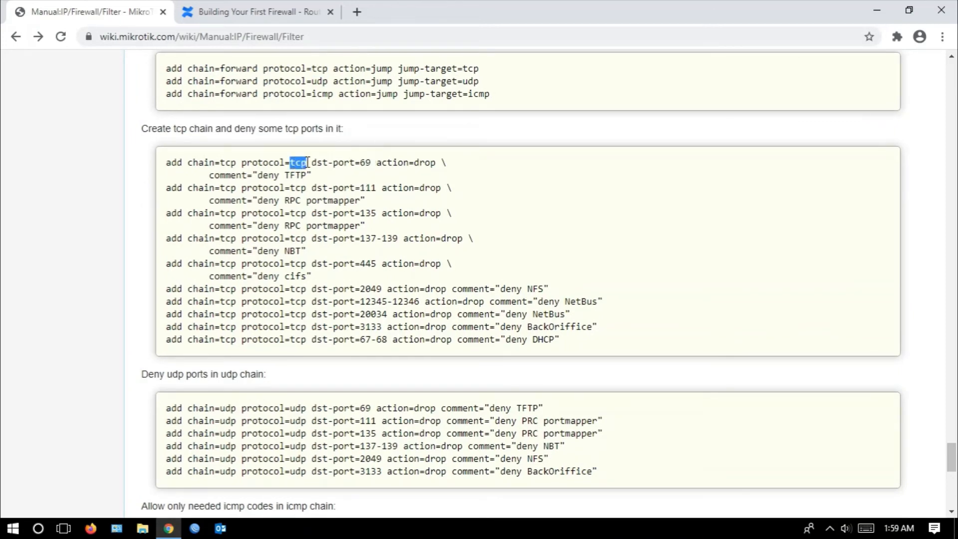
pyautogui.scroll(-4, 335, 165)
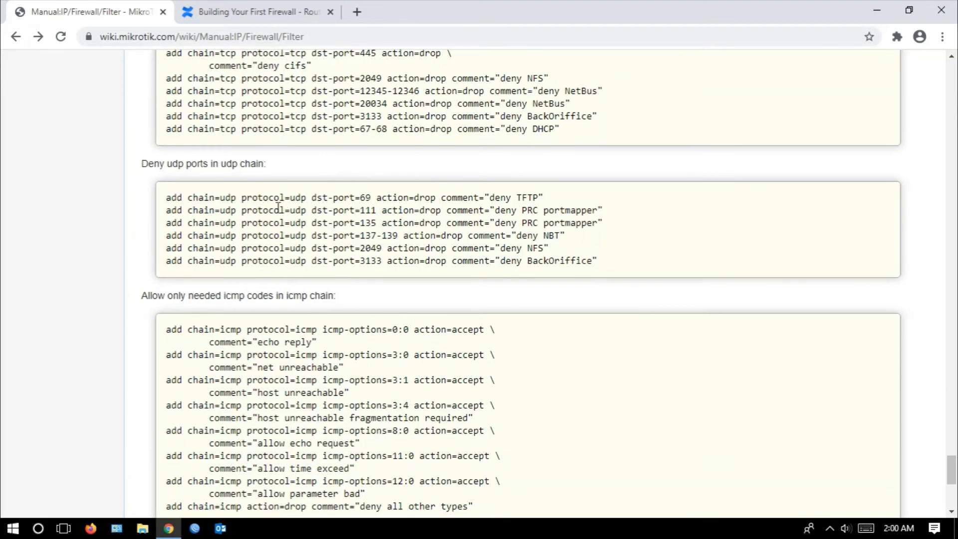
pyautogui.moveTo(247, 197); pyautogui.dragTo(305, 200)
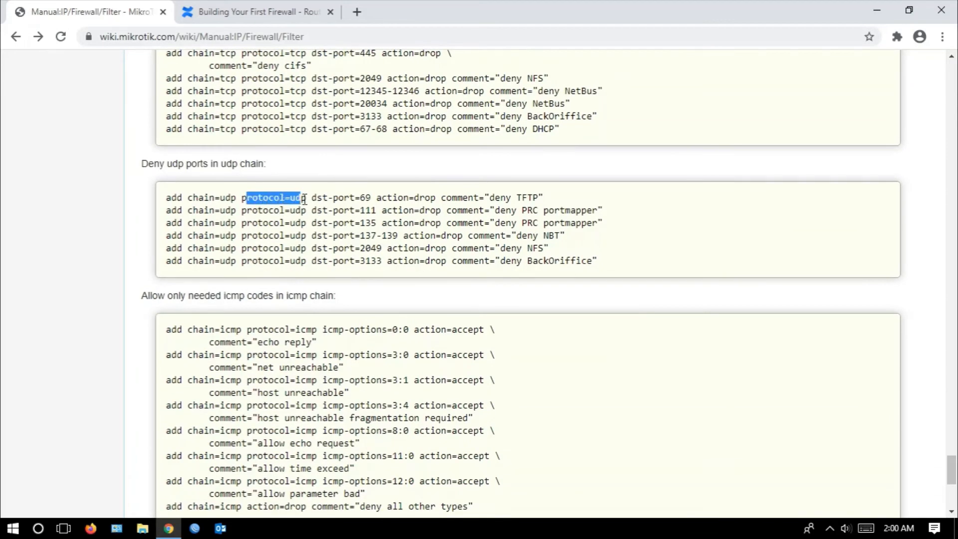
pyautogui.click(372, 199)
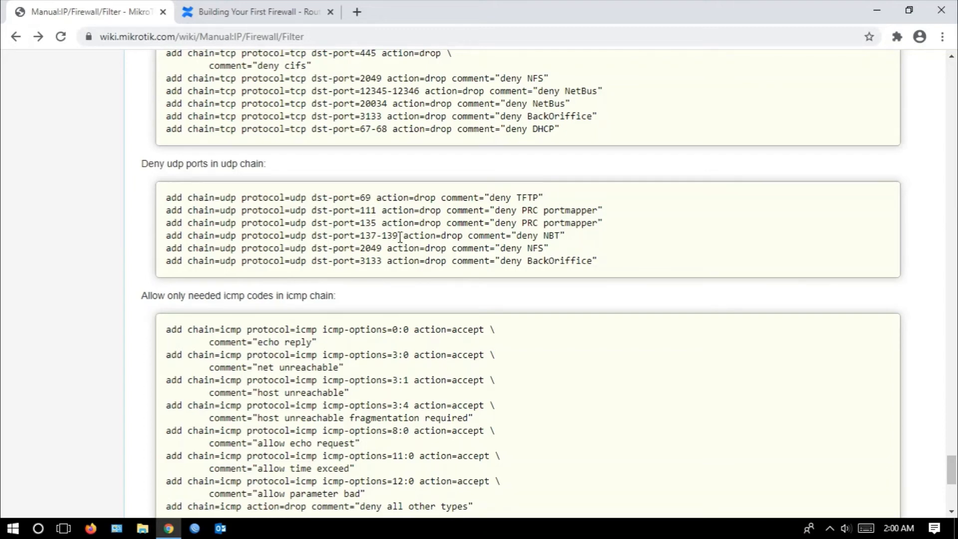
pyautogui.click(65, 527)
pyautogui.click(373, 474)
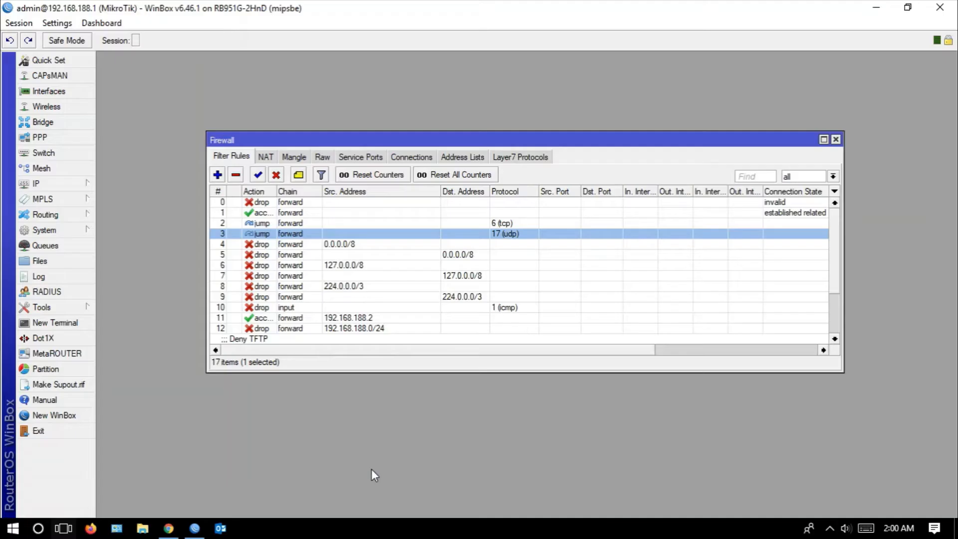
# Step: Duplicate the BLOK-TCP Deny TFTP drop rule for port 69 with protocol udp, and save the copy
pyautogui.scroll(-2, 329, 322)
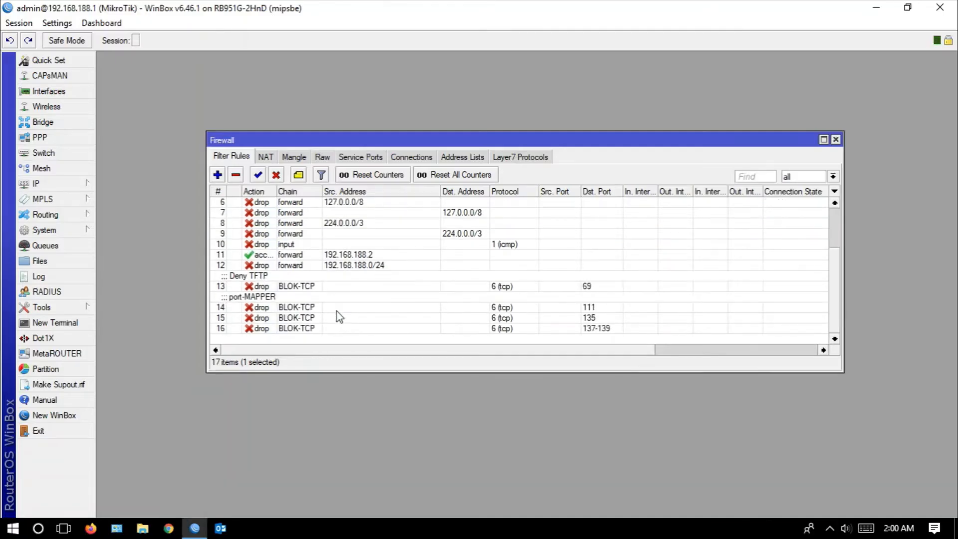
pyautogui.doubleClick(298, 289)
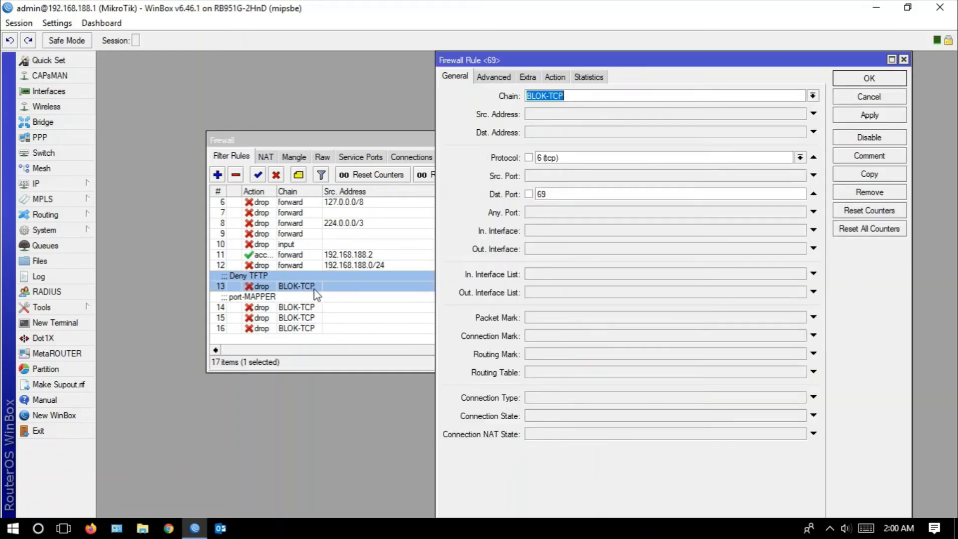
pyautogui.click(870, 174)
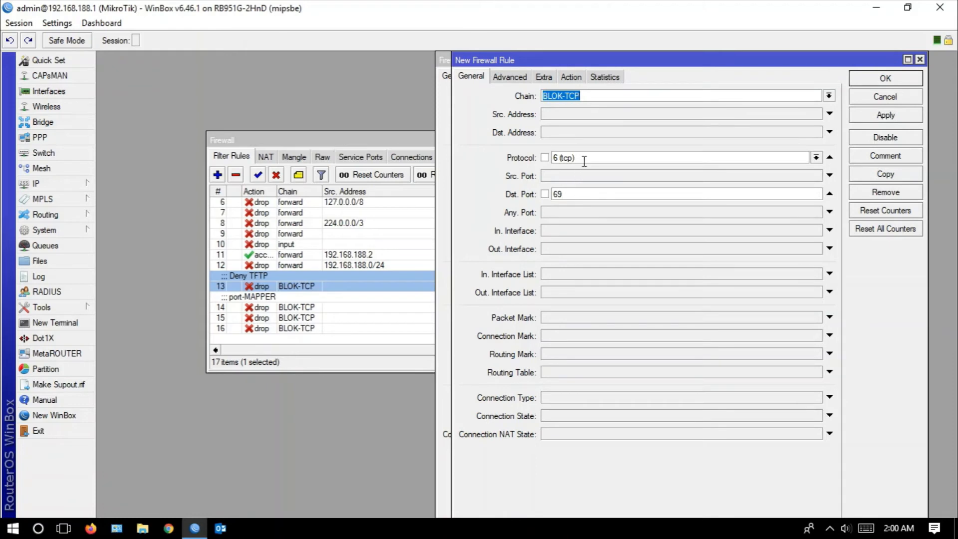
pyautogui.click(816, 158)
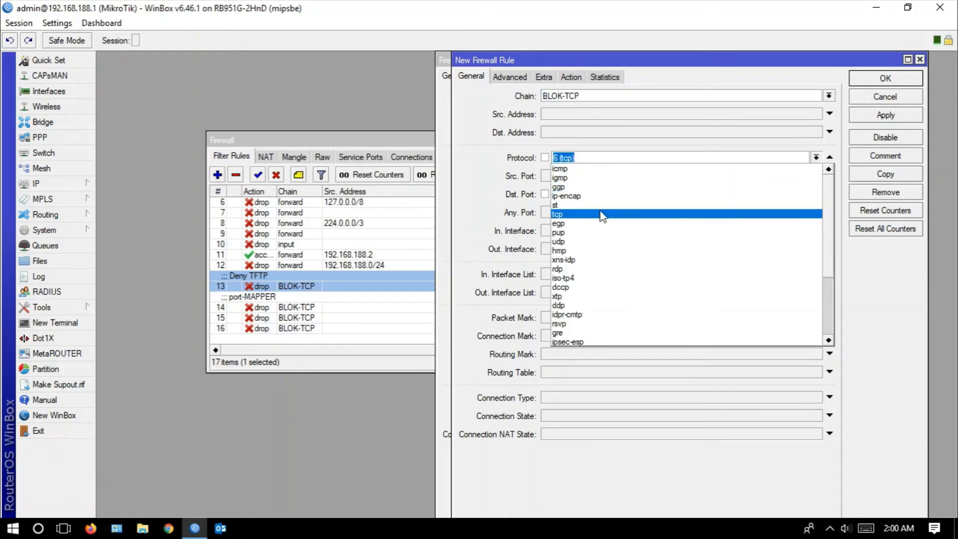
pyautogui.click(592, 242)
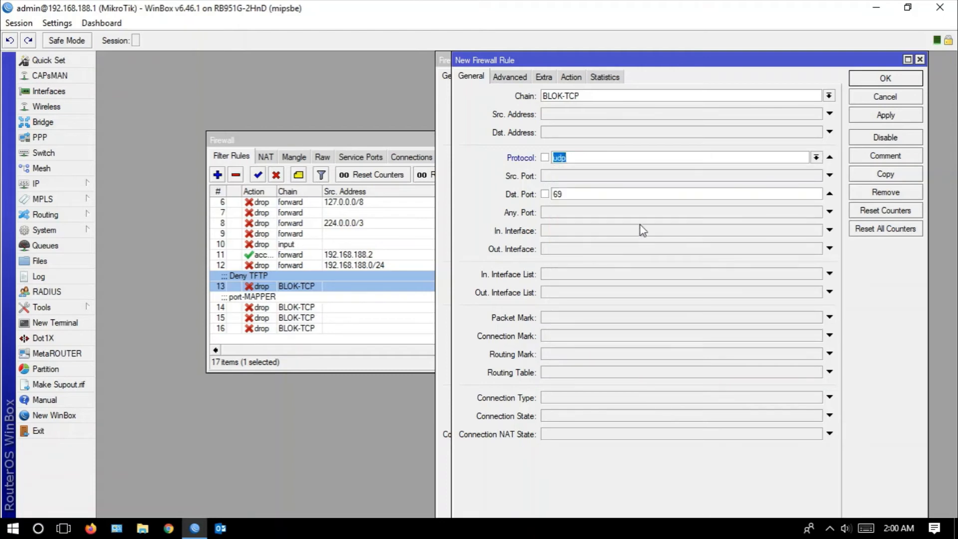
pyautogui.click(887, 117)
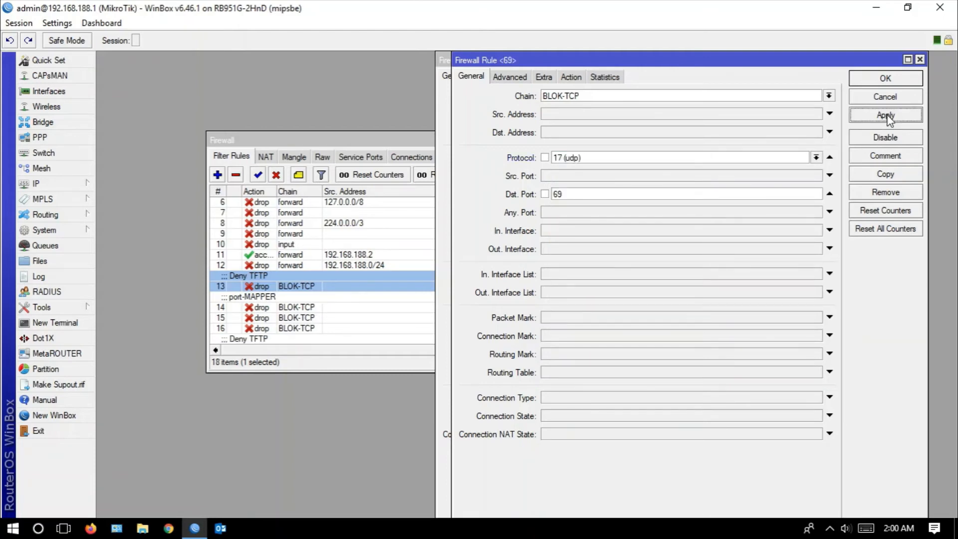
pyautogui.moveTo(752, 58); pyautogui.dragTo(748, 67)
pyautogui.click(869, 86)
pyautogui.click(870, 82)
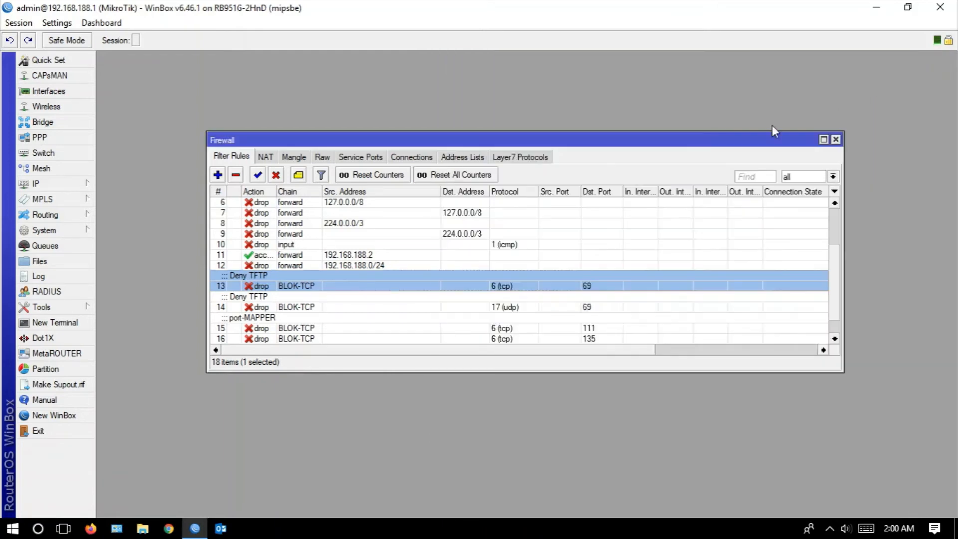
# Step: Move the udp port 69 drop rule to the end of the filter rule list
pyautogui.scroll(-1, 355, 298)
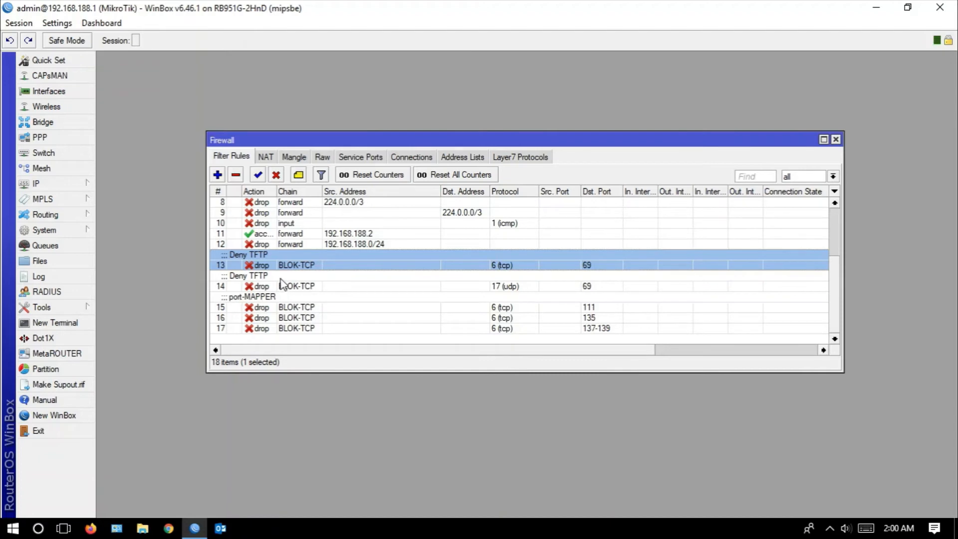
pyautogui.click(504, 286)
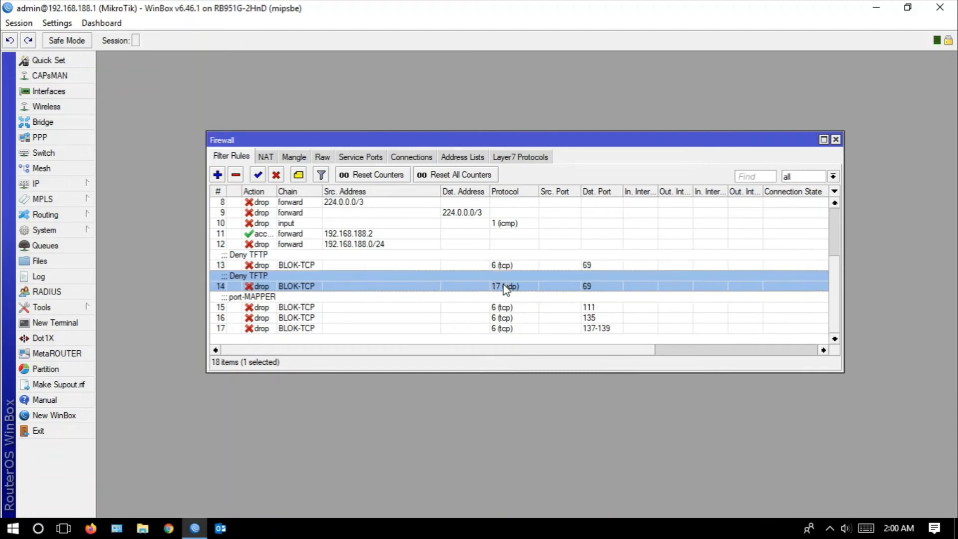
pyautogui.moveTo(396, 286); pyautogui.dragTo(389, 338)
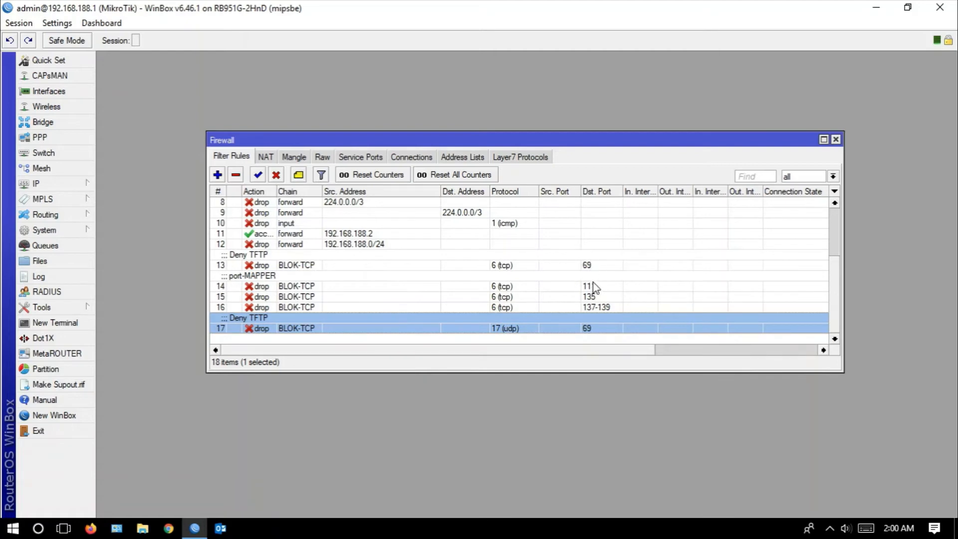
# Step: Duplicate the udp port 69 drop rule with destination port 111 and apply it
pyautogui.doubleClick(298, 329)
pyautogui.click(879, 178)
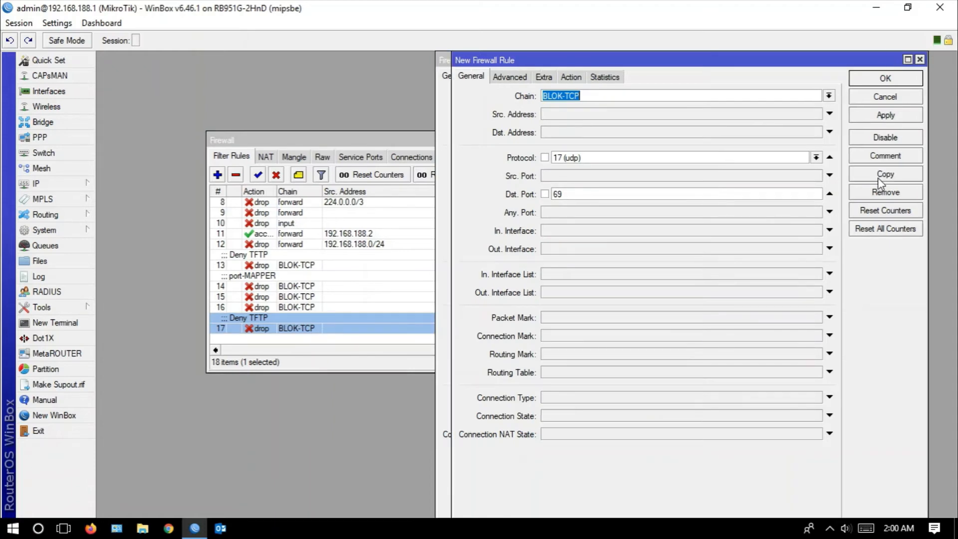
pyautogui.click(571, 195)
pyautogui.write('111')
pyautogui.click(878, 115)
# Step: Duplicate the udp port 111 drop rule with destination port 135 and apply it
pyautogui.click(886, 173)
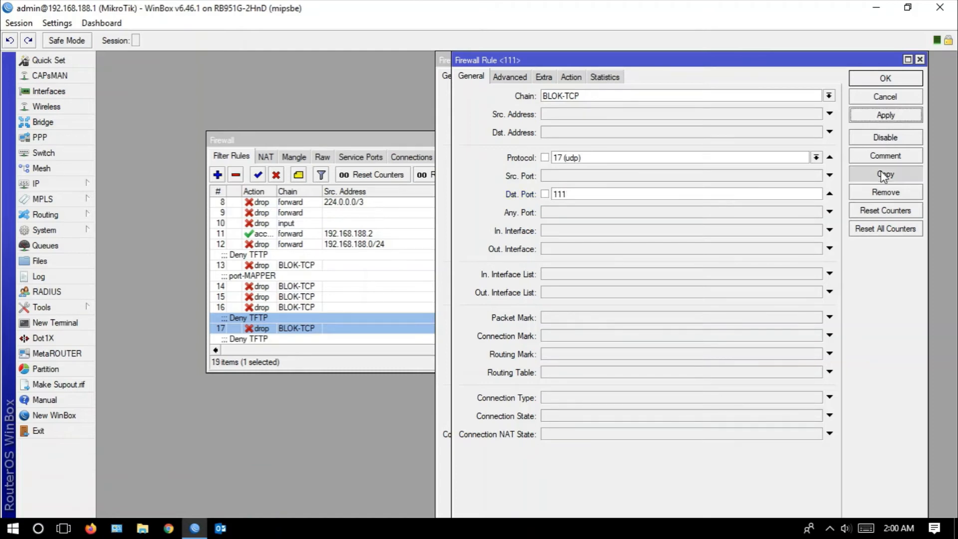
pyautogui.click(598, 194)
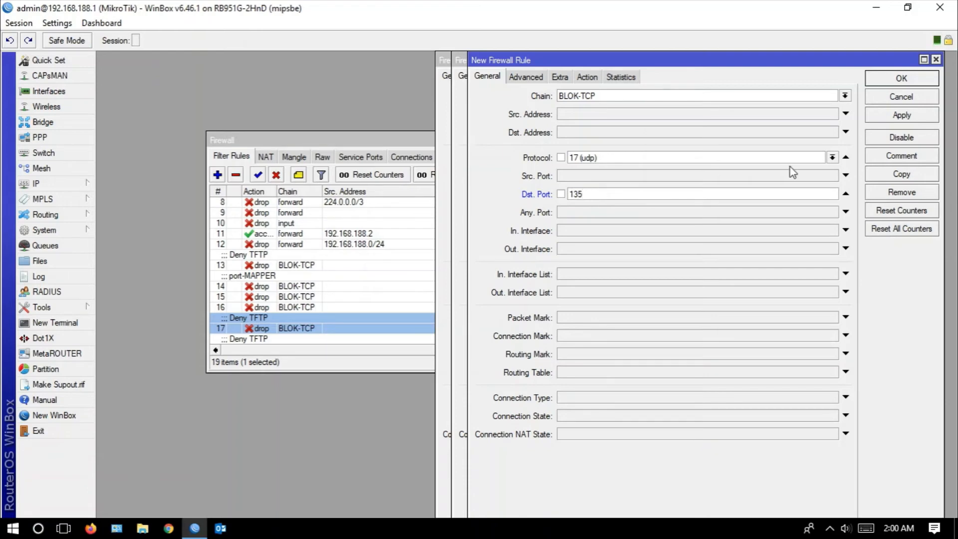
pyautogui.click(902, 115)
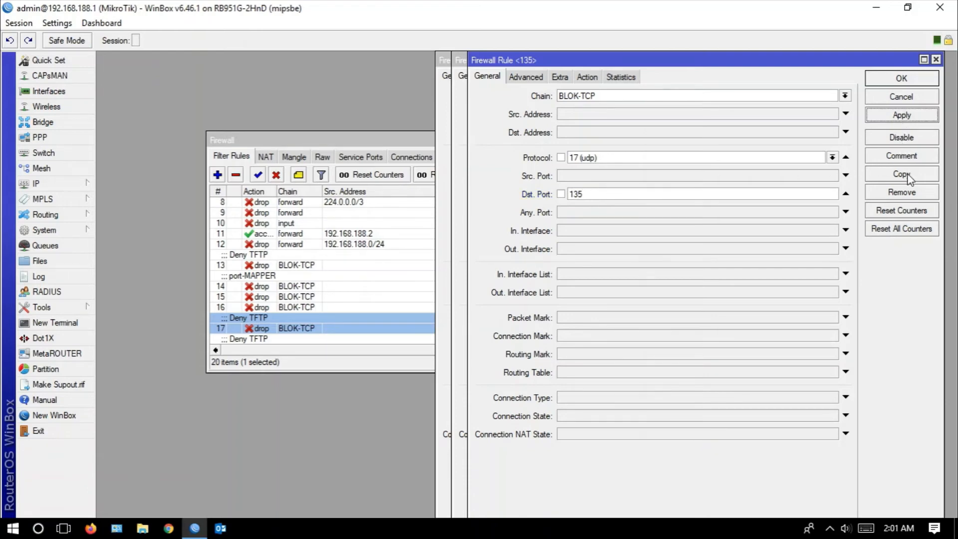
# Step: Duplicate the udp port 135 drop rule with destination port range 137-139 and save the copy
pyautogui.click(912, 174)
pyautogui.click(218, 198)
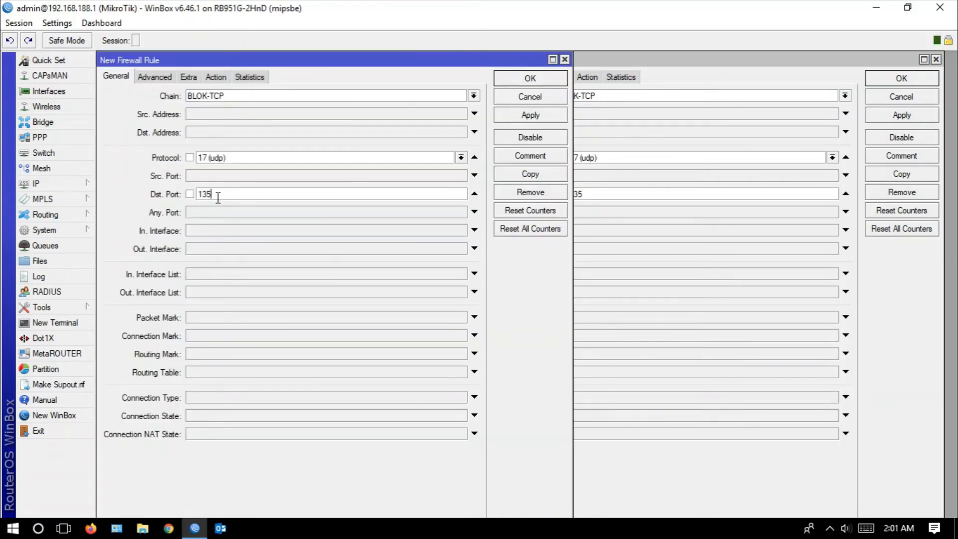
pyautogui.write('7-139')
pyautogui.click(514, 120)
pyautogui.click(535, 82)
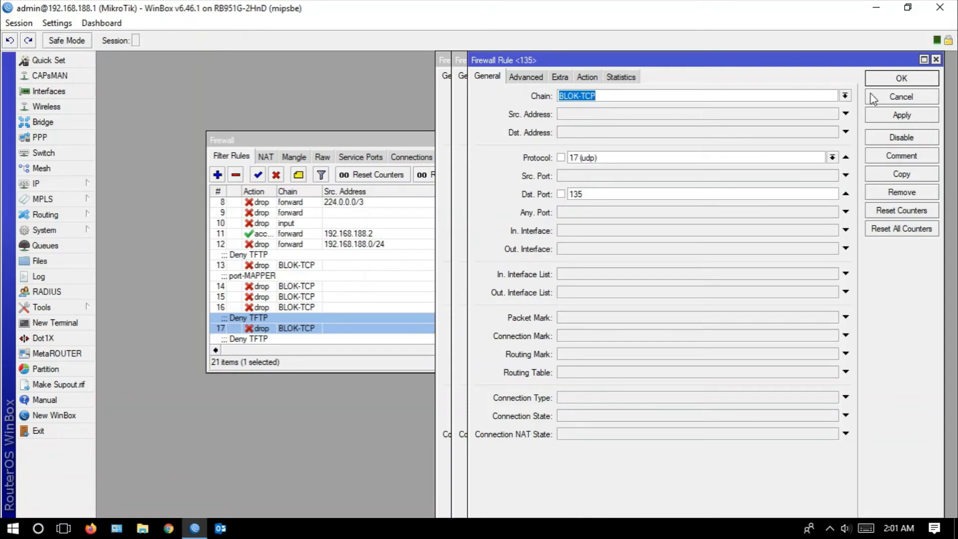
# Step: Save and close the open udp drop rules for destination ports 135, 111 and 69
pyautogui.click(902, 78)
pyautogui.click(886, 115)
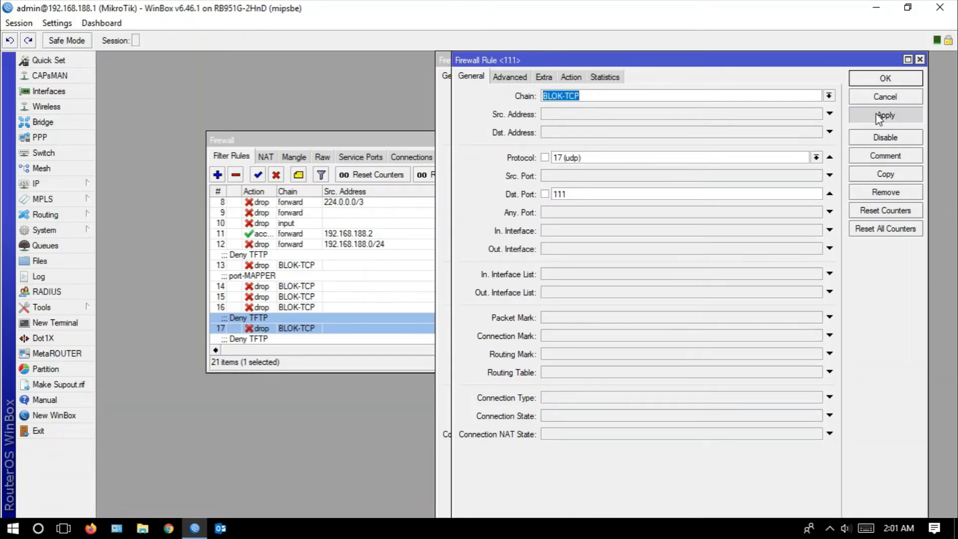
pyautogui.click(871, 83)
pyautogui.click(870, 116)
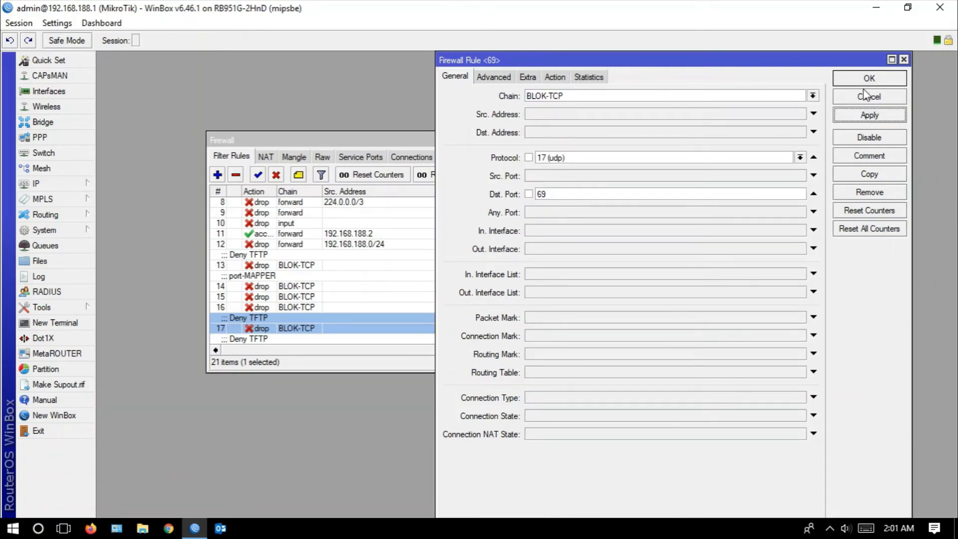
pyautogui.click(868, 80)
# Step: Compare the chains of the tcp and udp drop rules in the filter list and inspect the udp port 69 rule
pyautogui.scroll(-2, 340, 316)
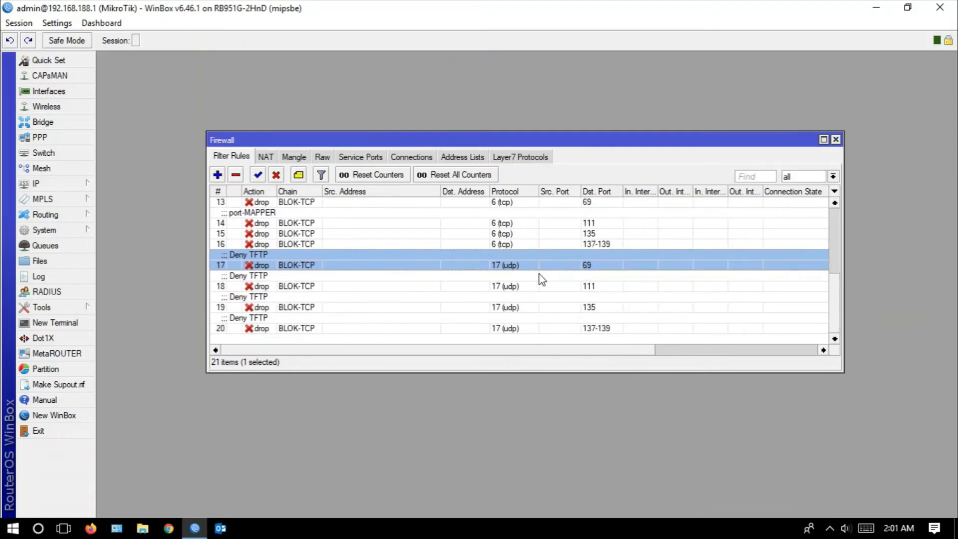
pyautogui.scroll(1, 529, 236)
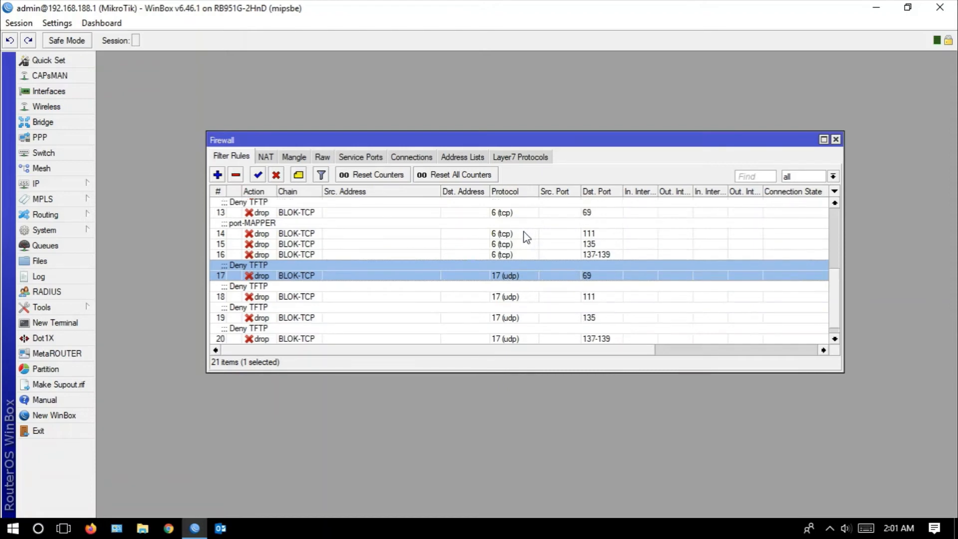
pyautogui.click(504, 214)
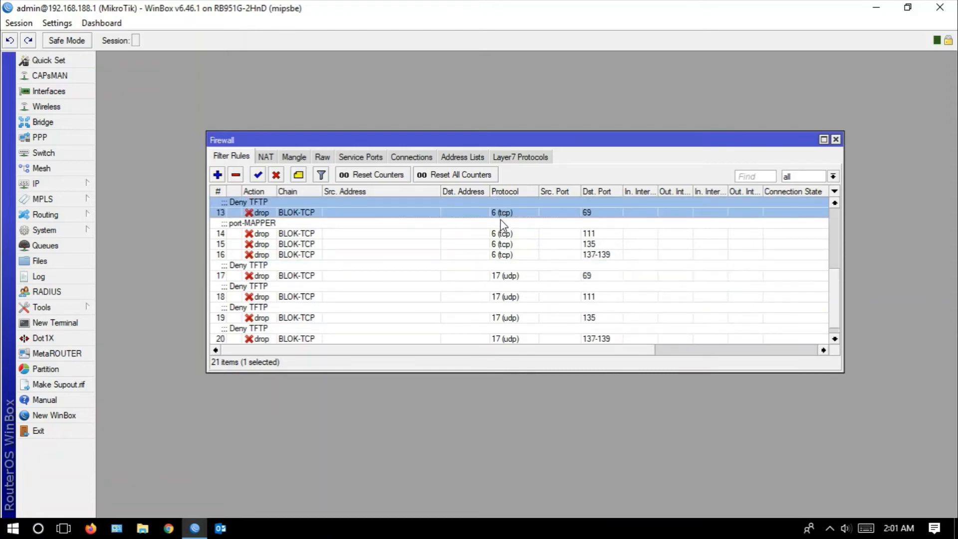
pyautogui.click(517, 277)
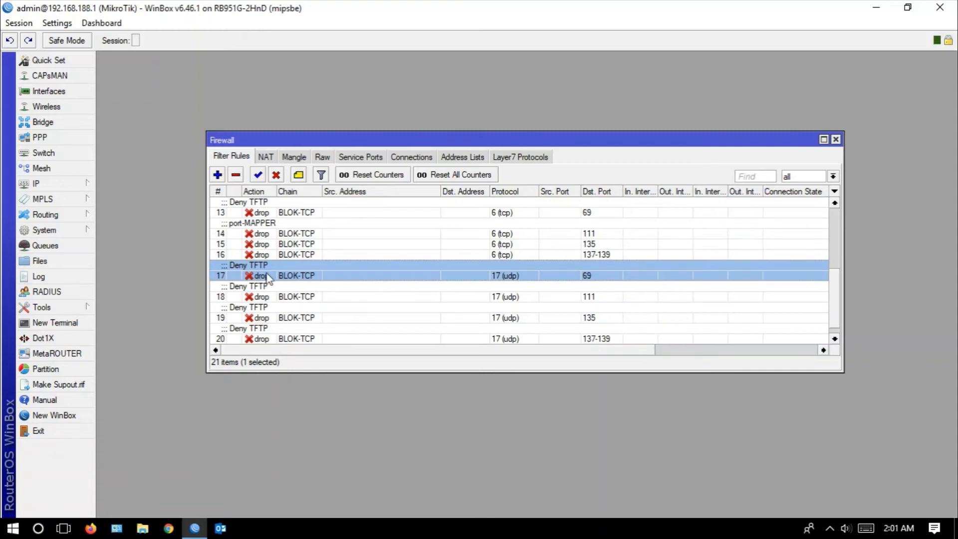
pyautogui.scroll(2, 266, 277)
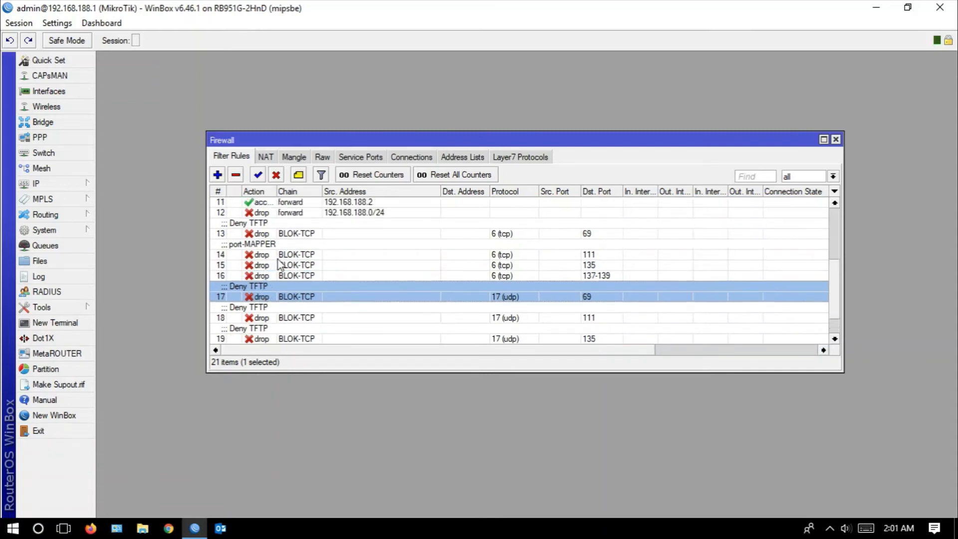
pyautogui.scroll(-2, 278, 267)
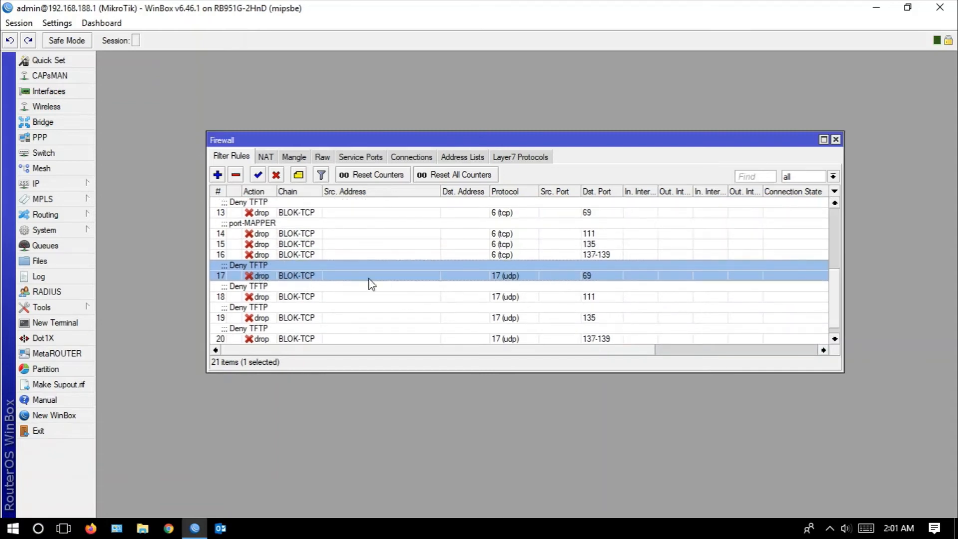
pyautogui.doubleClick(303, 276)
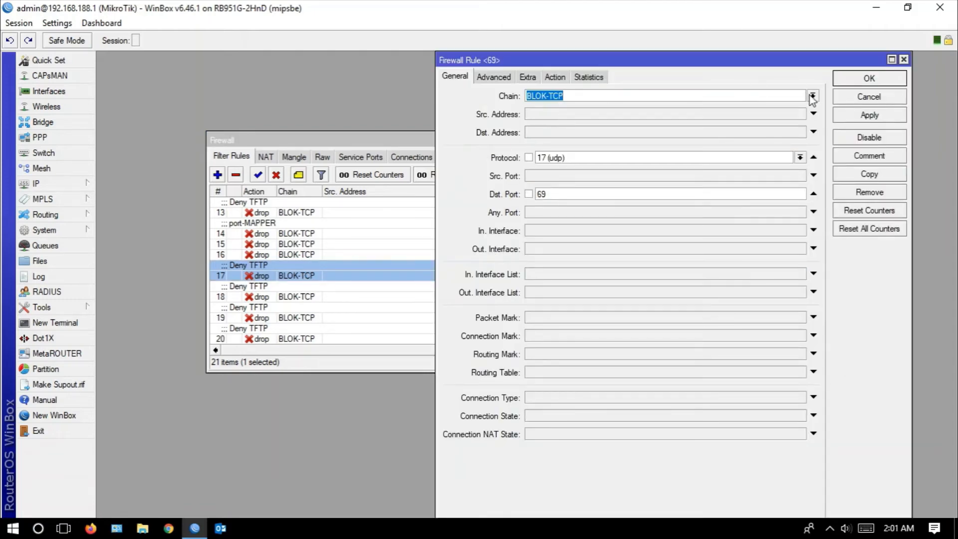
pyautogui.click(871, 97)
# Step: Delete the three udp drop rules for destination ports 111, 135 and 137-139
pyautogui.click(277, 297)
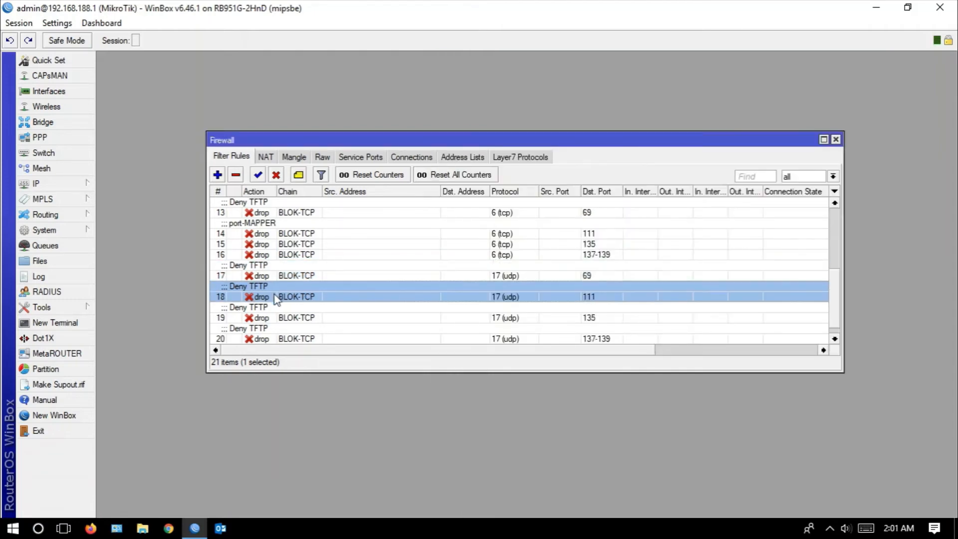
pyautogui.scroll(-1, 276, 297)
pyautogui.keyDown('shift'); pyautogui.click(295, 328); pyautogui.keyUp('shift')
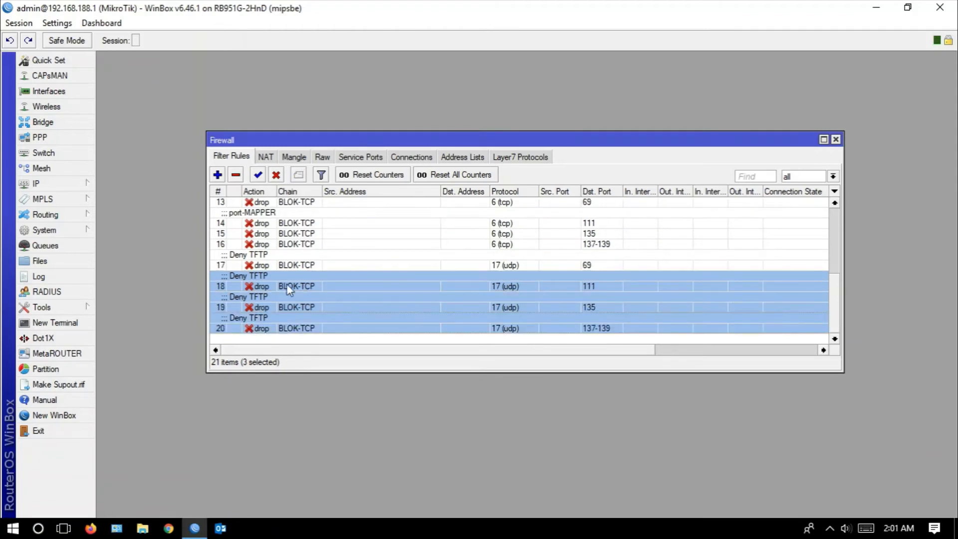
pyautogui.click(236, 175)
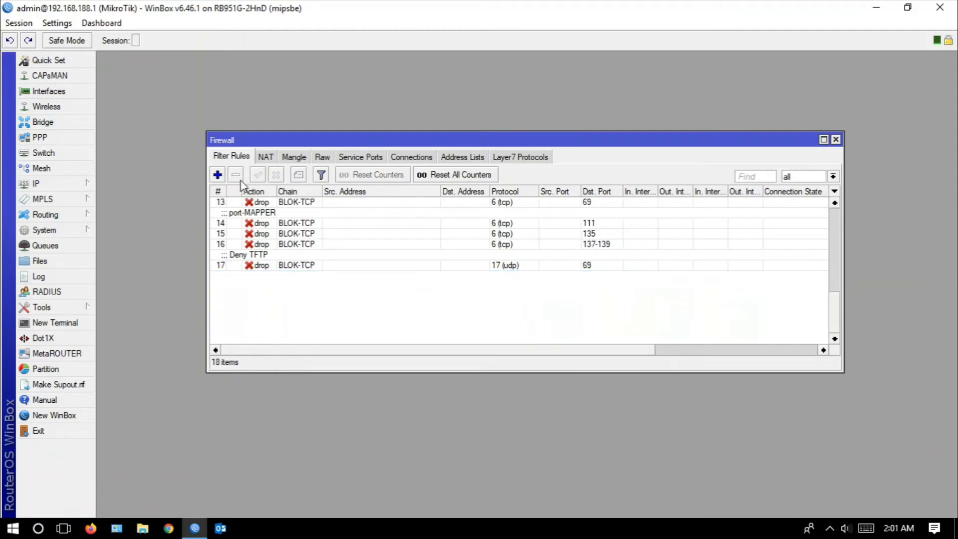
# Step: Change the chain of the udp port 69 drop rule to BLOK-UDP and apply it
pyautogui.click(288, 202)
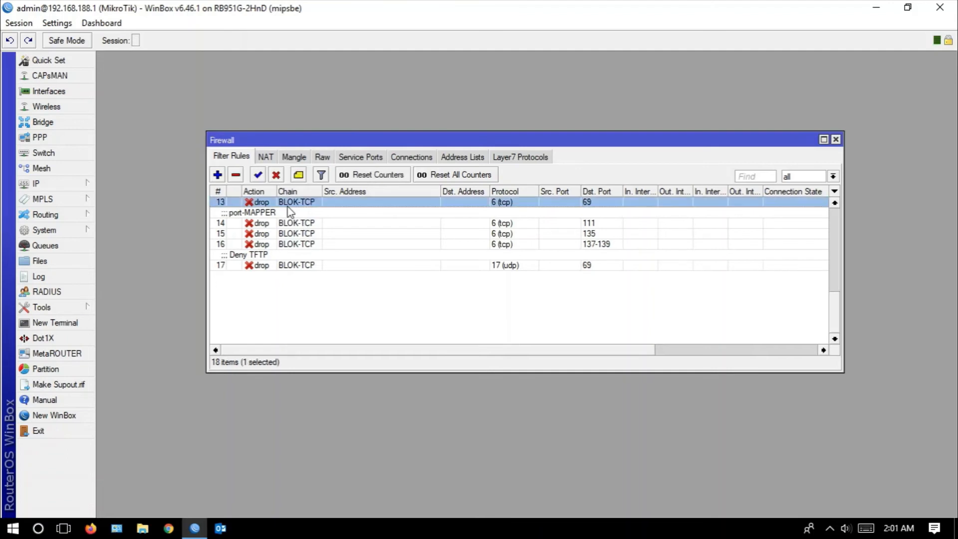
pyautogui.scroll(2, 351, 245)
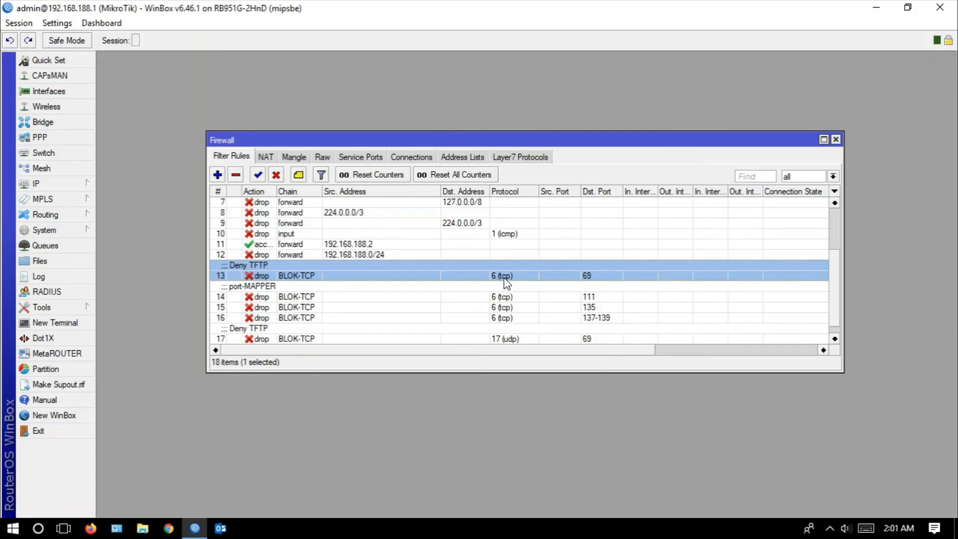
pyautogui.scroll(-1, 504, 284)
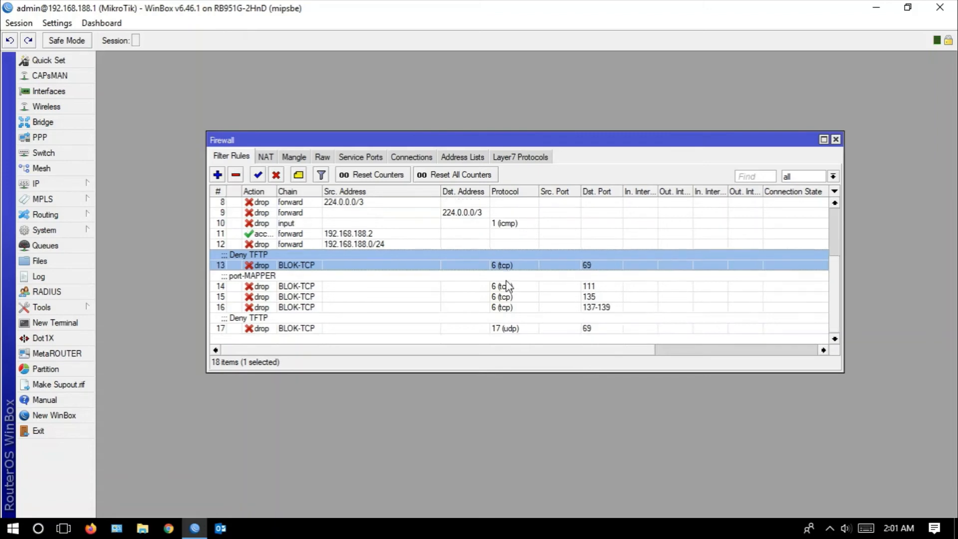
pyautogui.click(459, 328)
pyautogui.doubleClick(425, 328)
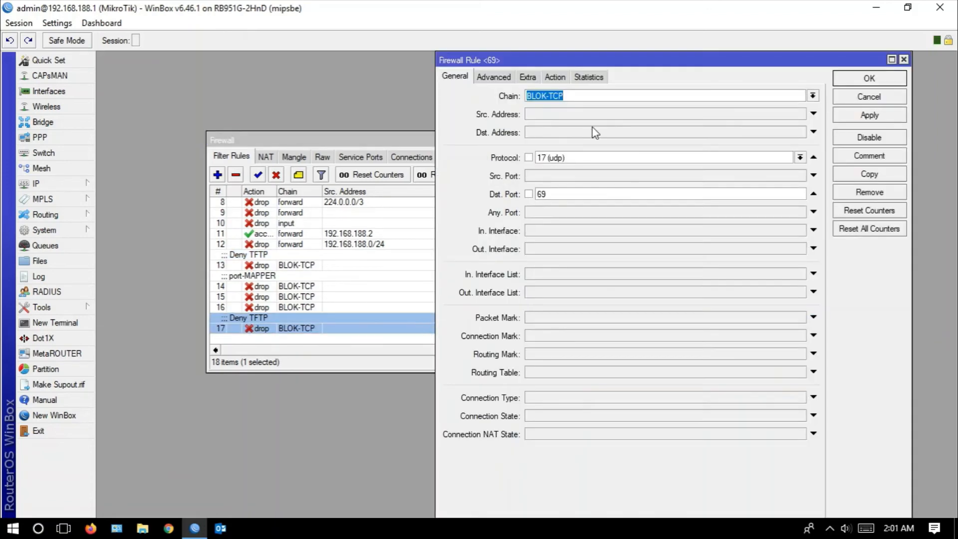
pyautogui.click(813, 95)
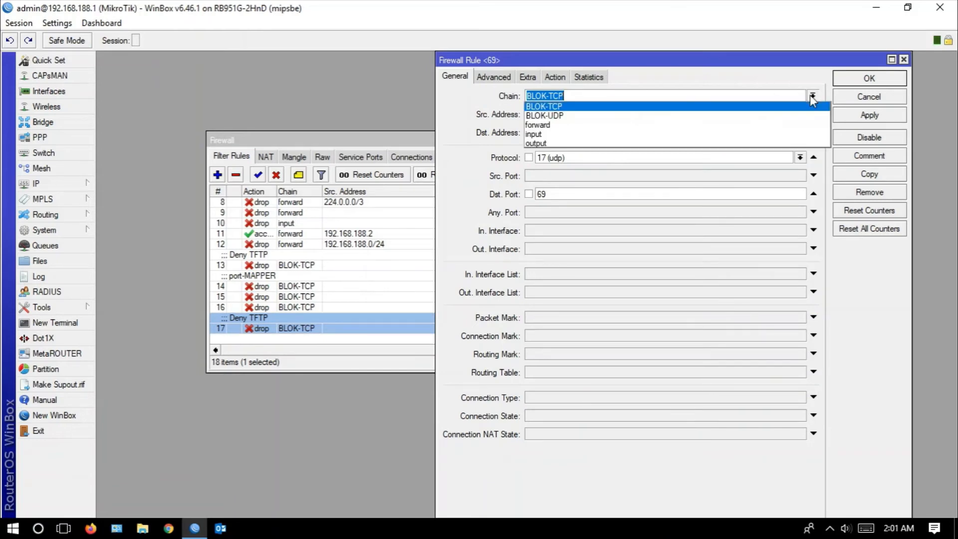
pyautogui.click(759, 116)
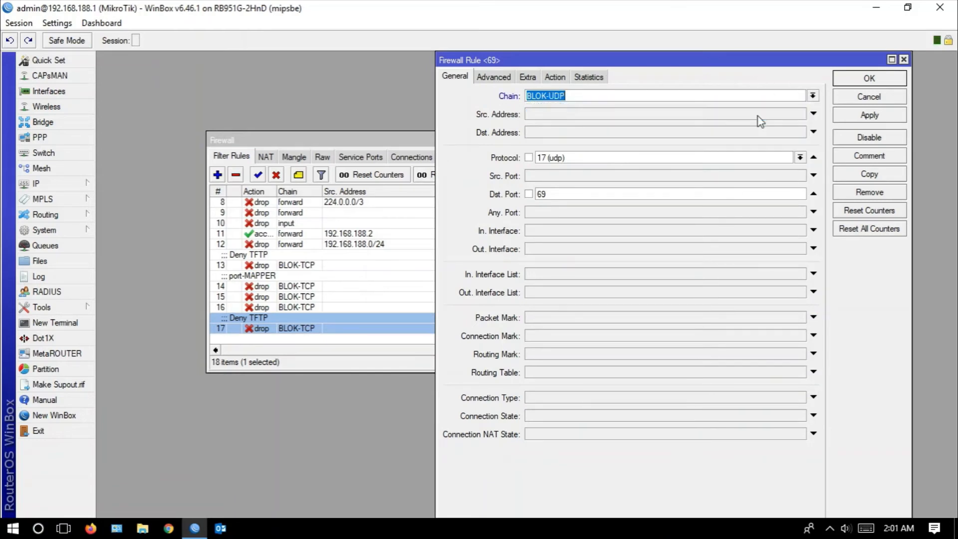
pyautogui.click(851, 119)
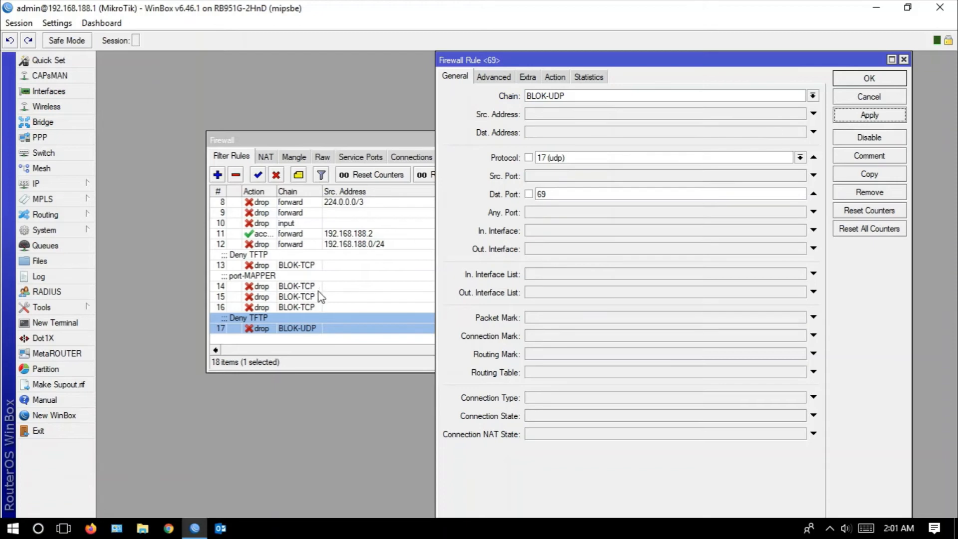
# Step: Duplicate the BLOK-UDP port 69 drop rule with destination port 111 and apply it
pyautogui.click(861, 175)
pyautogui.click(595, 195)
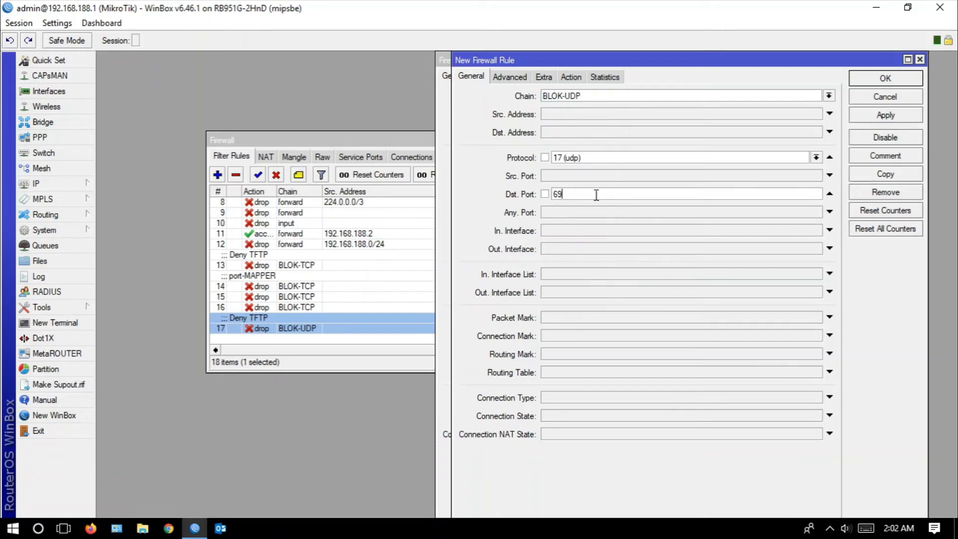
pyautogui.press('BackSpace')
pyautogui.press('BackSpace')
pyautogui.write('111')
pyautogui.click(886, 115)
# Step: Duplicate the BLOK-UDP port 111 drop rule with destination port 135 and apply it
pyautogui.click(889, 176)
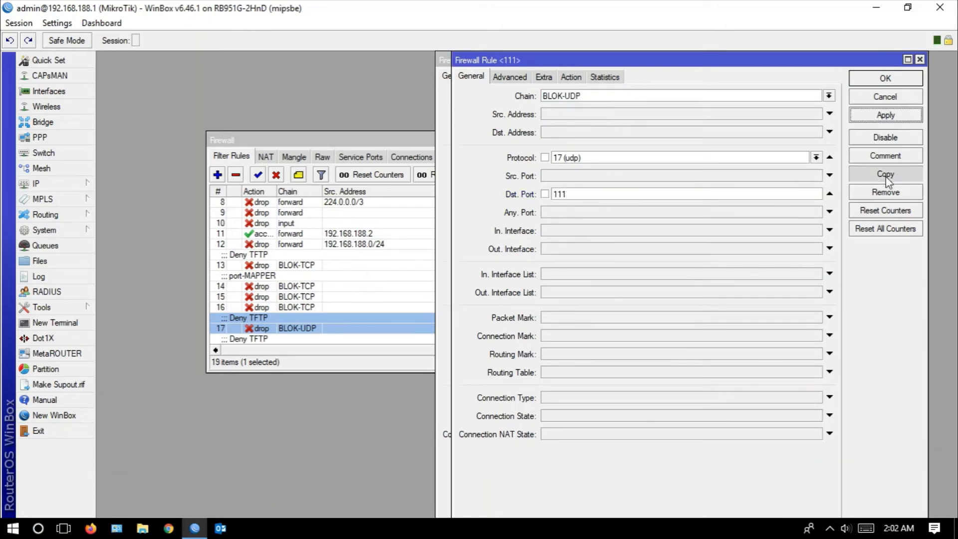
pyautogui.click(609, 193)
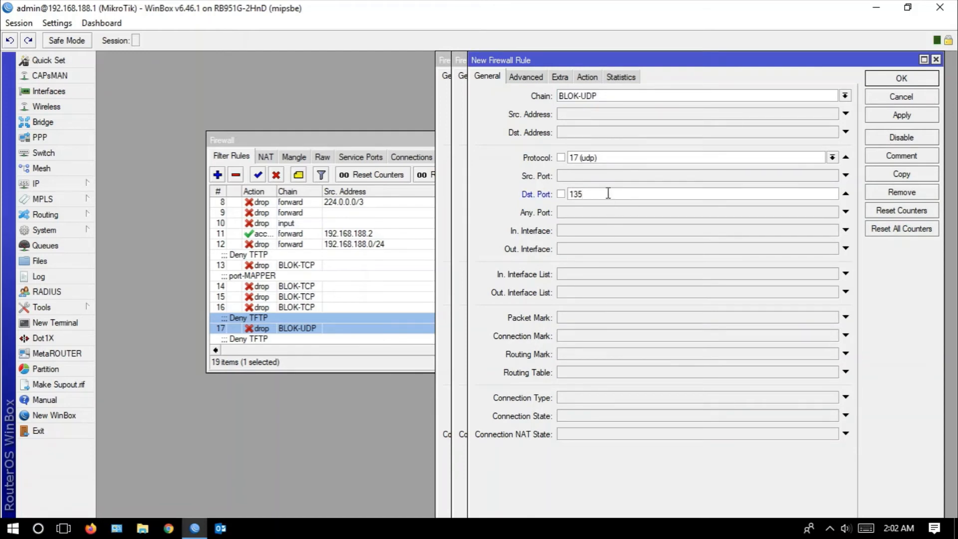
pyautogui.click(903, 115)
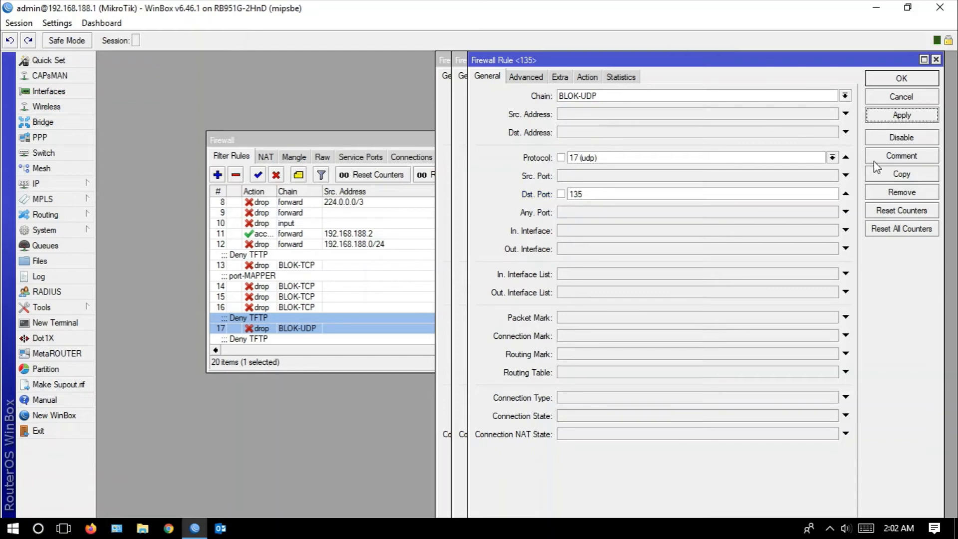
# Step: Duplicate the BLOK-UDP port 135 drop rule with destination port range 137-139, then save and close all open rules
pyautogui.click(887, 178)
pyautogui.click(254, 200)
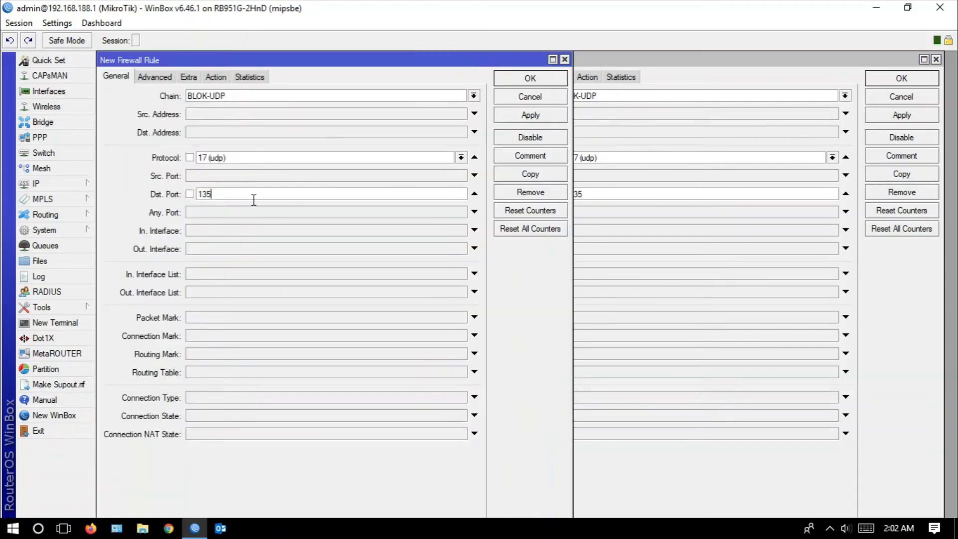
pyautogui.write('-139')
pyautogui.click(525, 116)
pyautogui.click(531, 78)
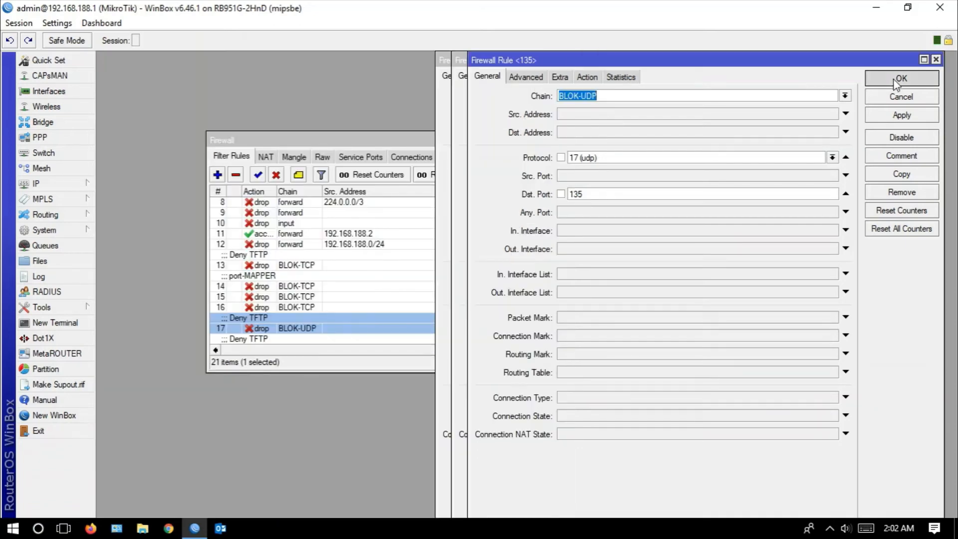
pyautogui.click(896, 80)
pyautogui.click(885, 78)
pyautogui.click(883, 83)
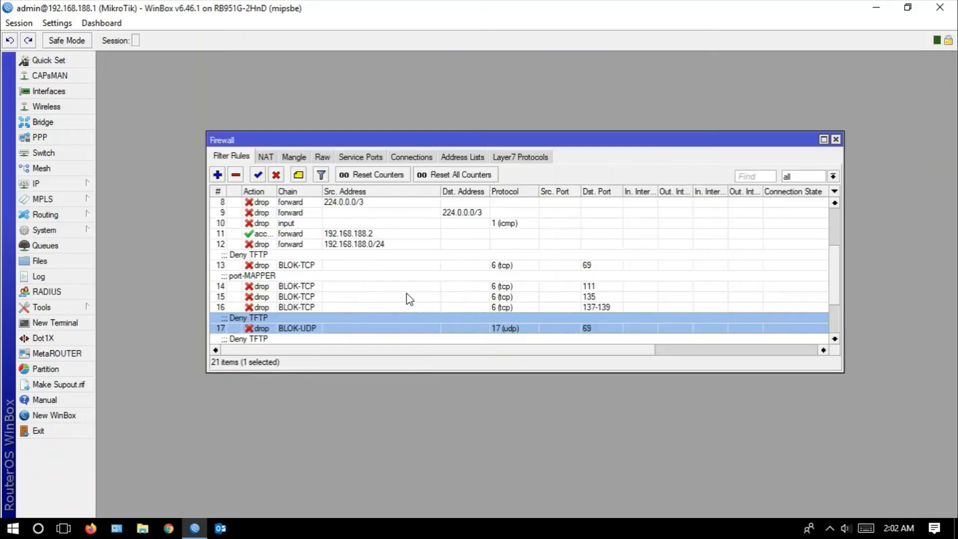
# Step: Examine how the forward-chain tcp and udp jump rules relate to the BLOK-TCP and BLOK-UDP drop rules in the filter list
pyautogui.scroll(-3, 412, 294)
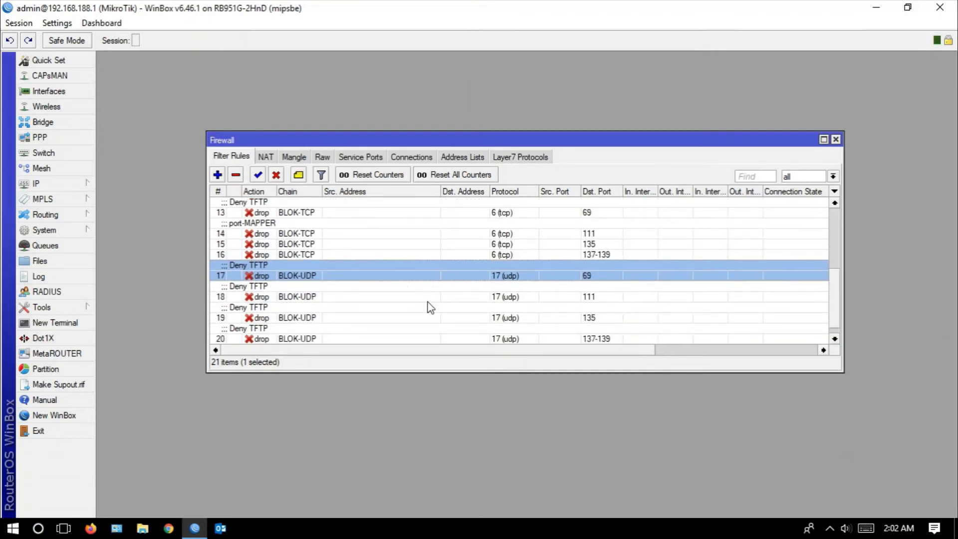
pyautogui.scroll(-1, 431, 310)
pyautogui.scroll(3, 391, 300)
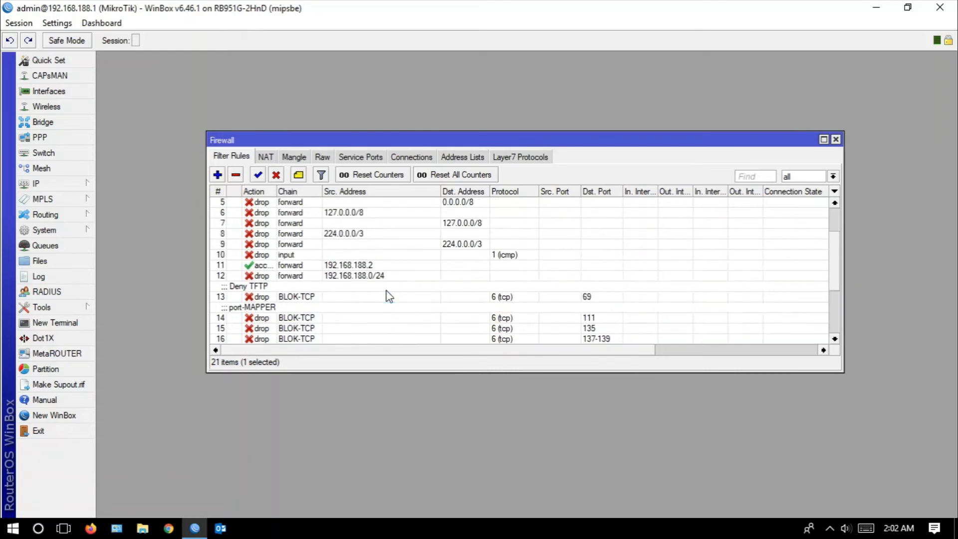
pyautogui.scroll(2, 390, 295)
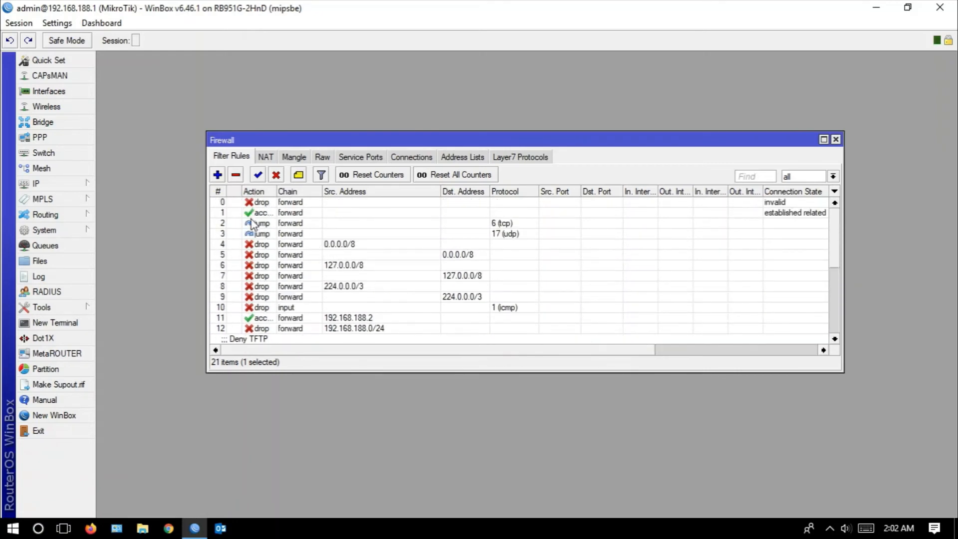
pyautogui.click(512, 235)
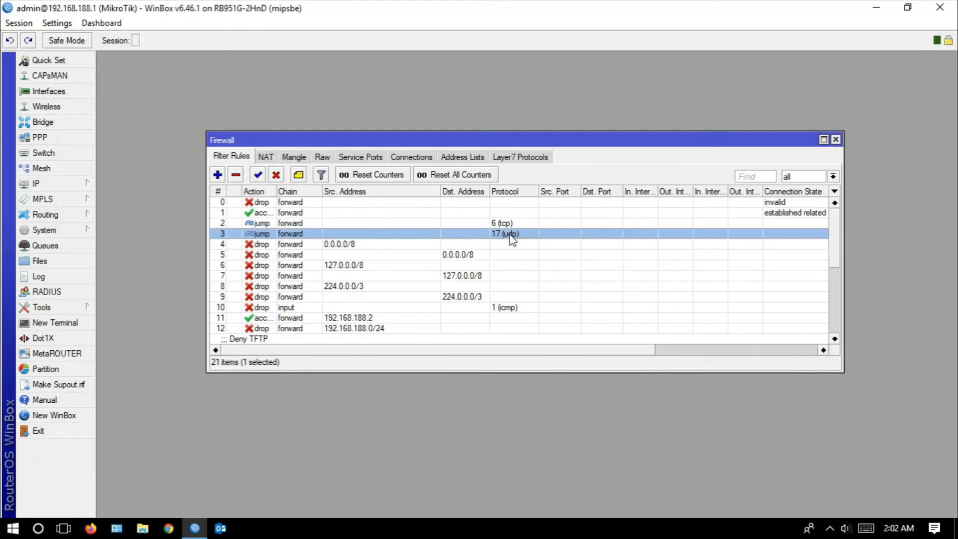
pyautogui.click(260, 245)
pyautogui.click(261, 255)
pyautogui.click(263, 266)
pyautogui.click(280, 233)
pyautogui.scroll(-2, 286, 241)
pyautogui.scroll(-3, 287, 242)
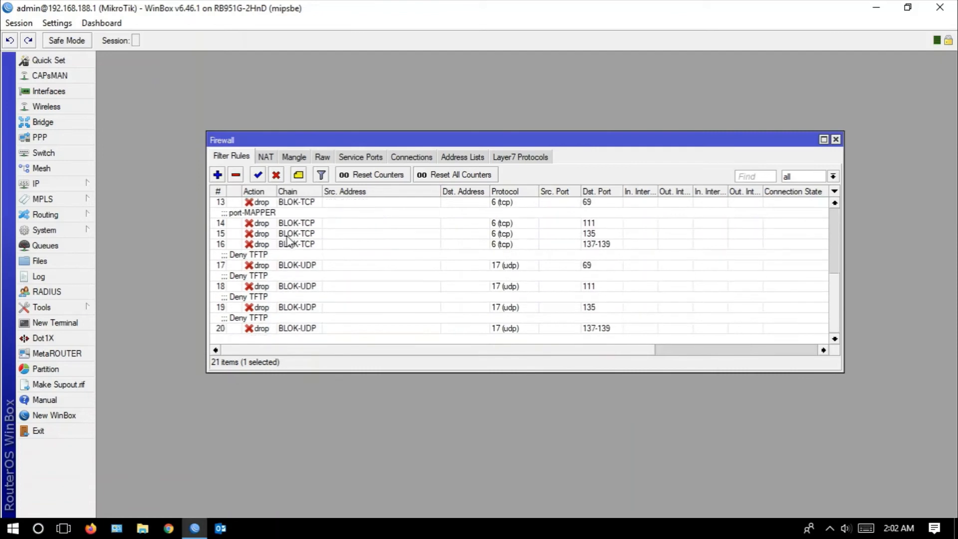
pyautogui.click(293, 265)
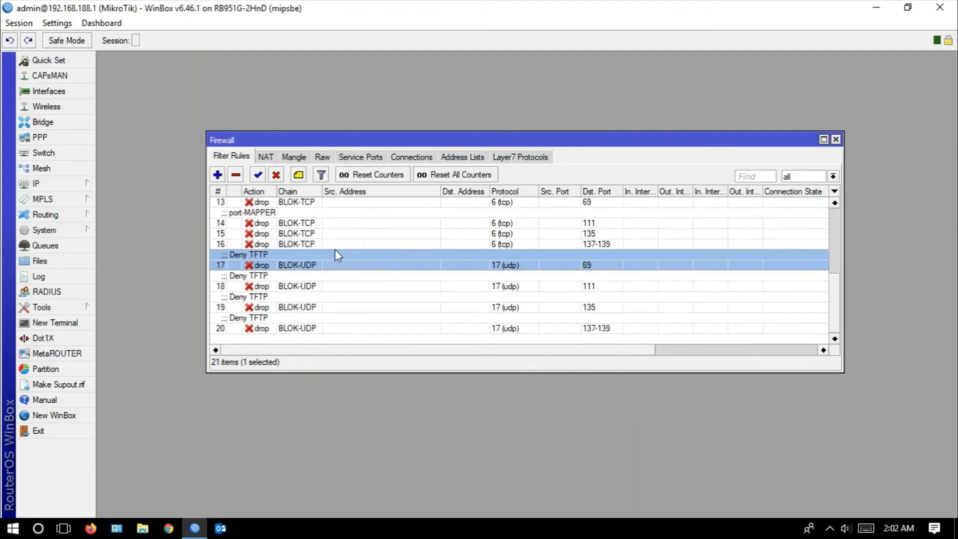
pyautogui.scroll(3, 369, 312)
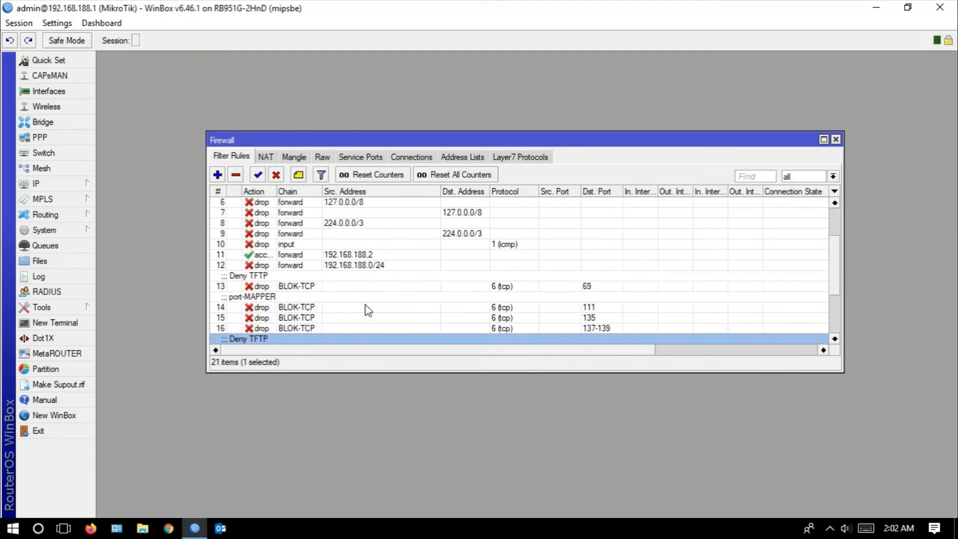
pyautogui.scroll(2, 371, 308)
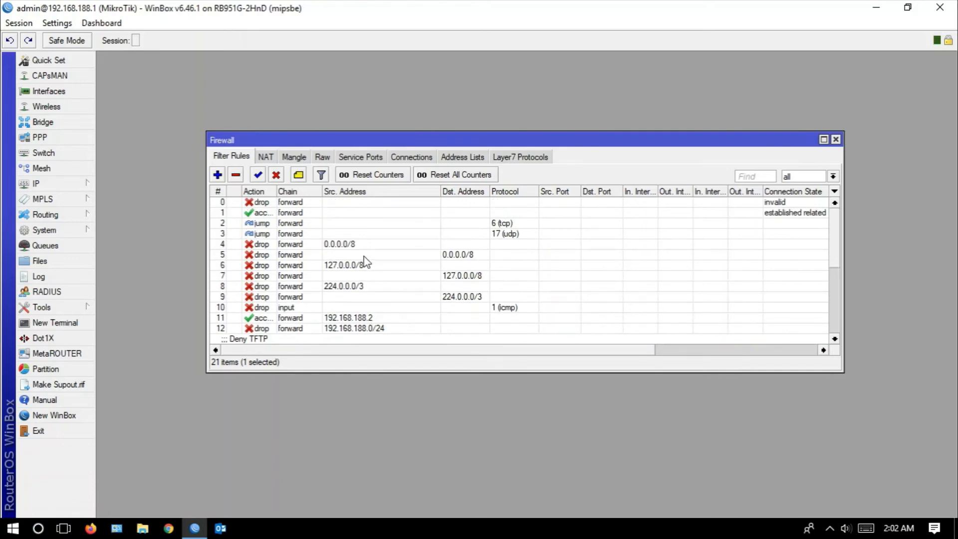
pyautogui.click(323, 223)
pyautogui.click(340, 232)
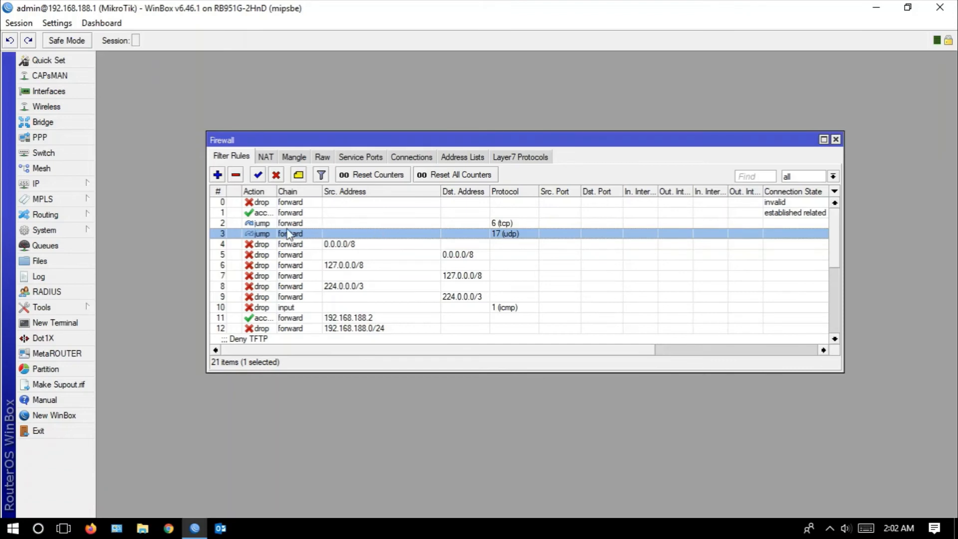
# Step: Review the forward-chain tcp and udp jump rules and the BLOK-TCP drop rules further down the filter list
pyautogui.click(307, 224)
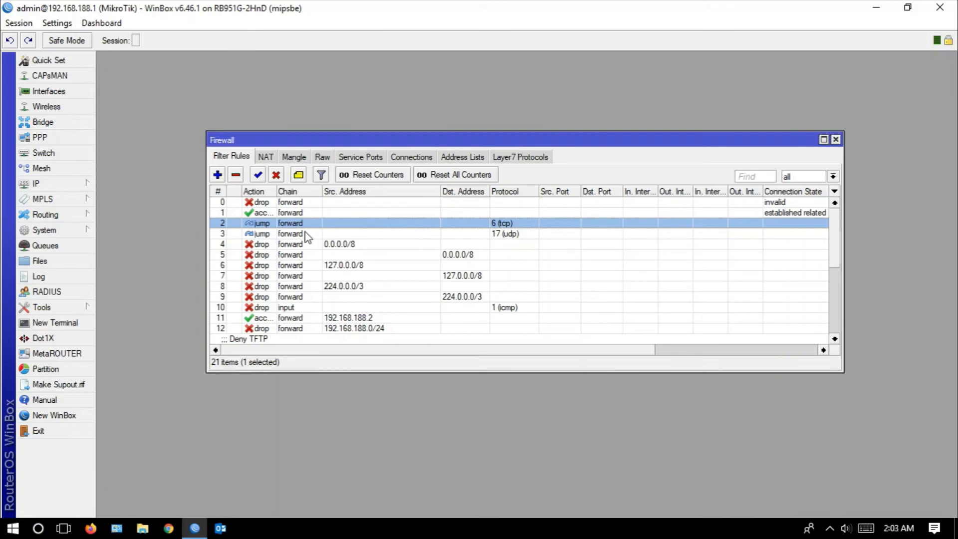
pyautogui.click(308, 233)
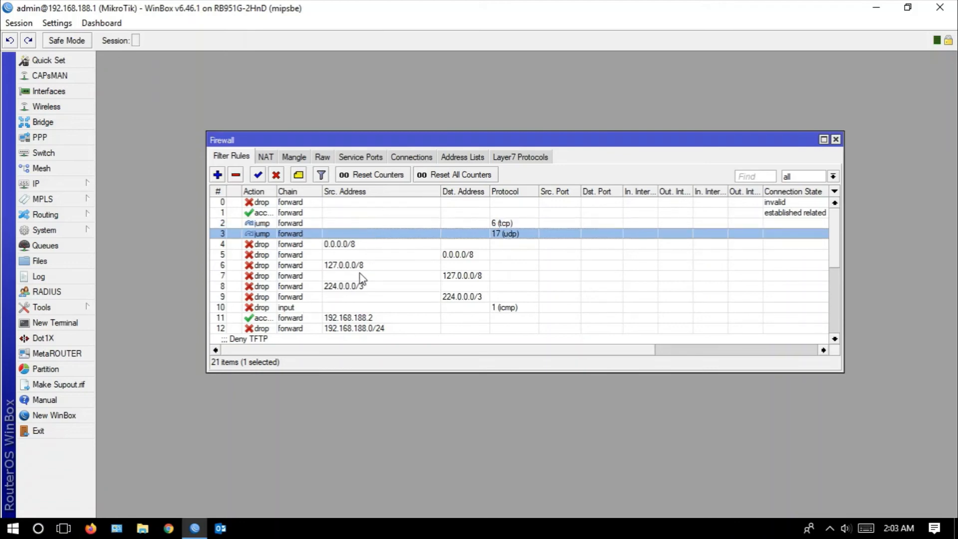
pyautogui.scroll(-3, 334, 285)
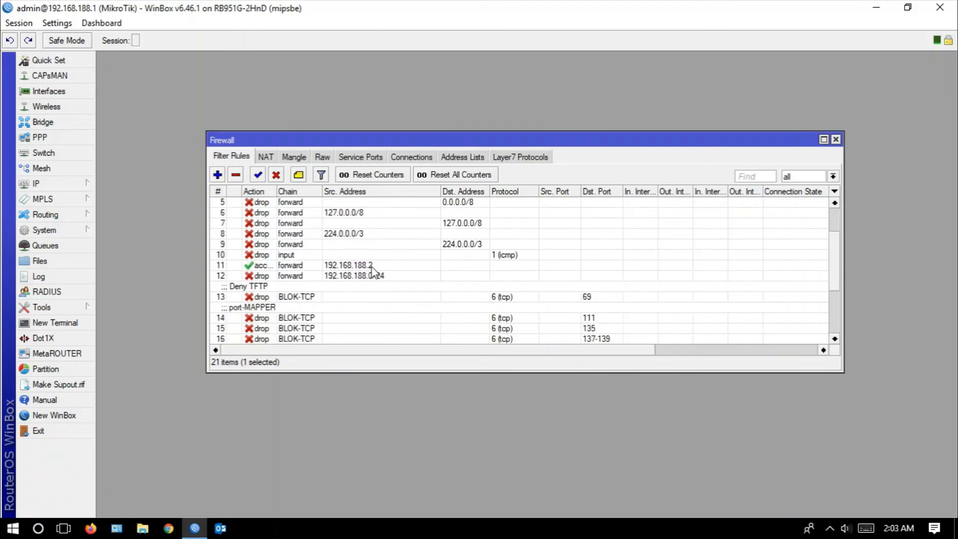
# Step: Switch to the Bahan.pptx presentation in PowerPoint on Desktop 3 and show the "ANALOGI CHAIN = JUMP" slide
pyautogui.click(63, 528)
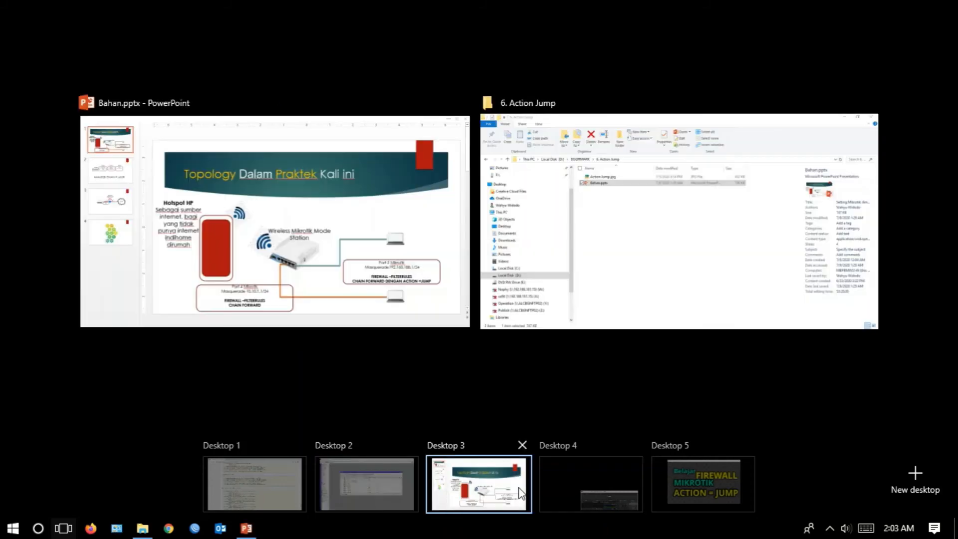
pyautogui.click(497, 472)
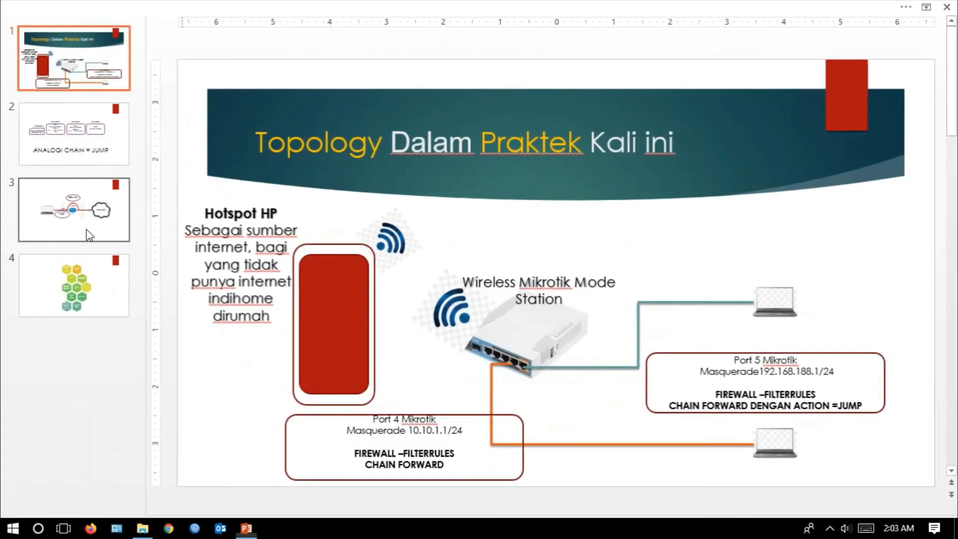
pyautogui.click(88, 156)
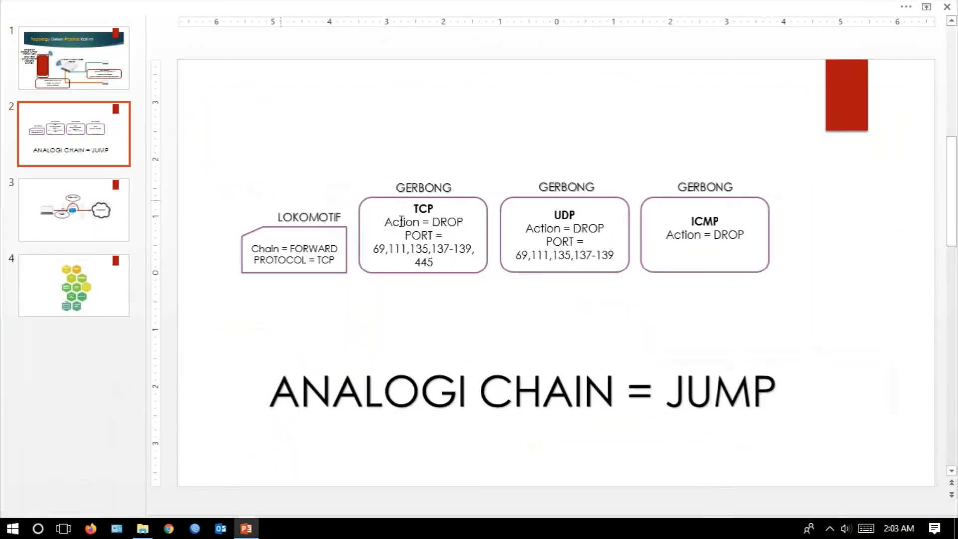